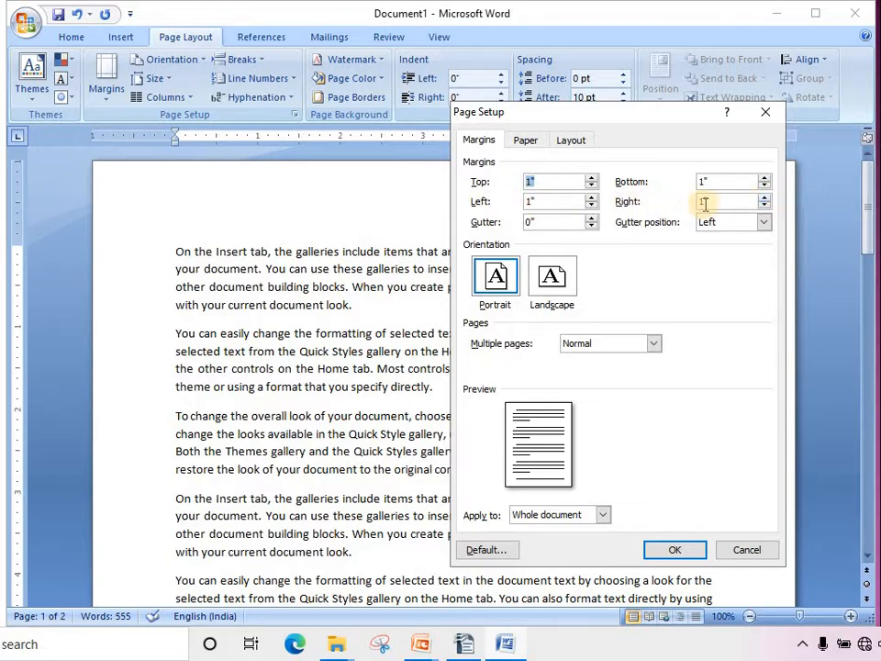
Step: Set the document's gutter to 0.5" with the gutter position at Left and apply the page setup
left_click(527, 223)
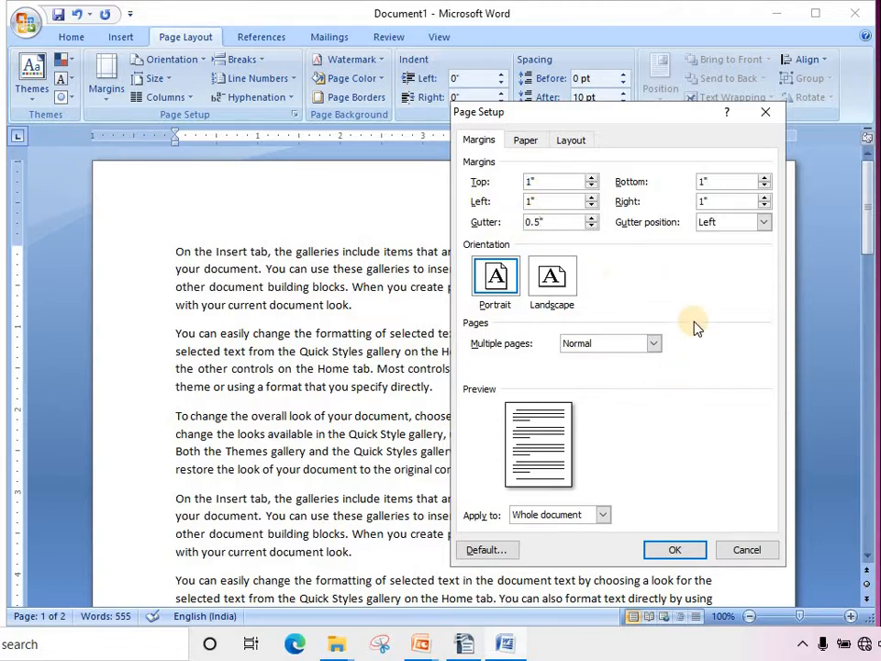
left_click(762, 224)
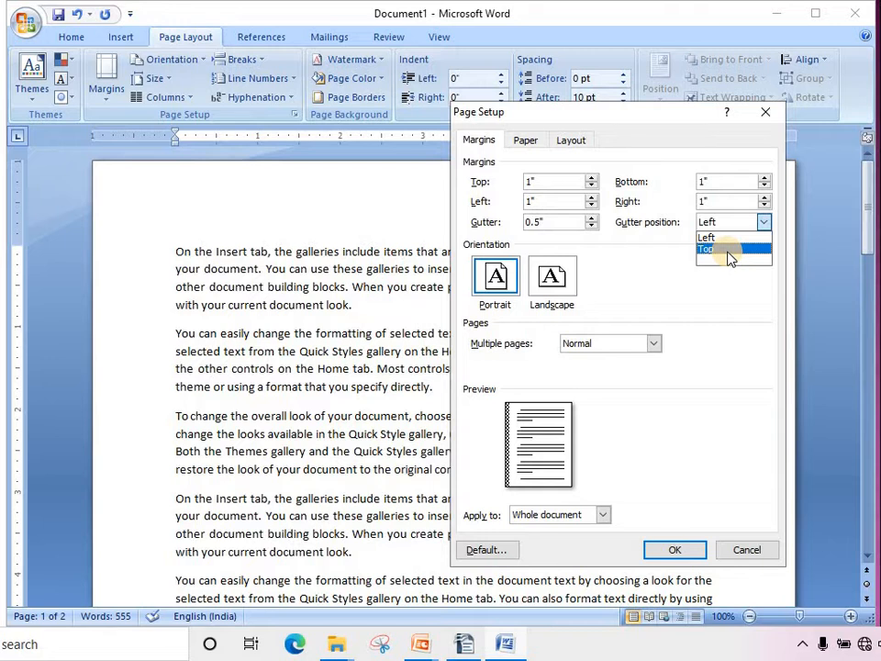
left_click(727, 240)
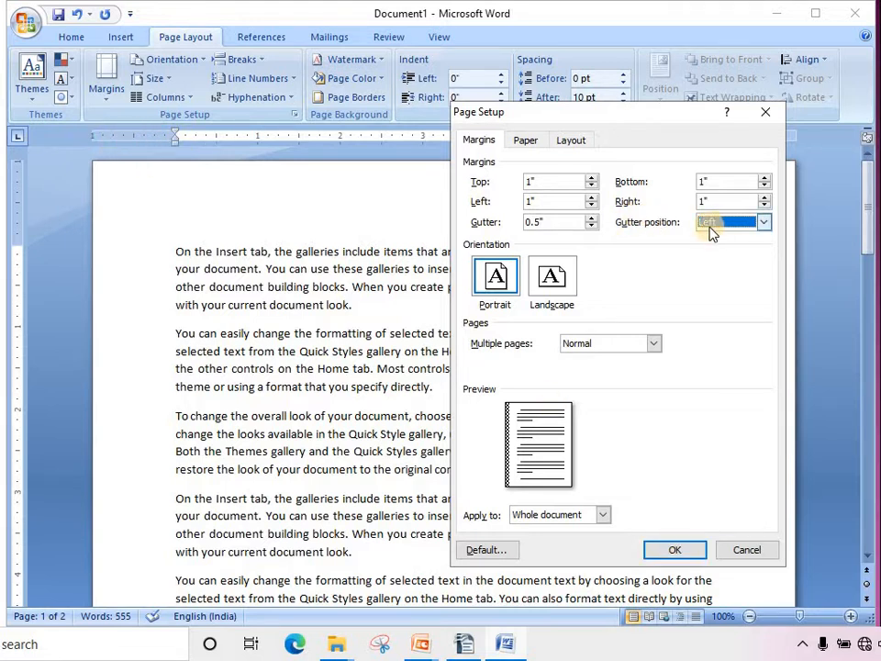
left_click(673, 551)
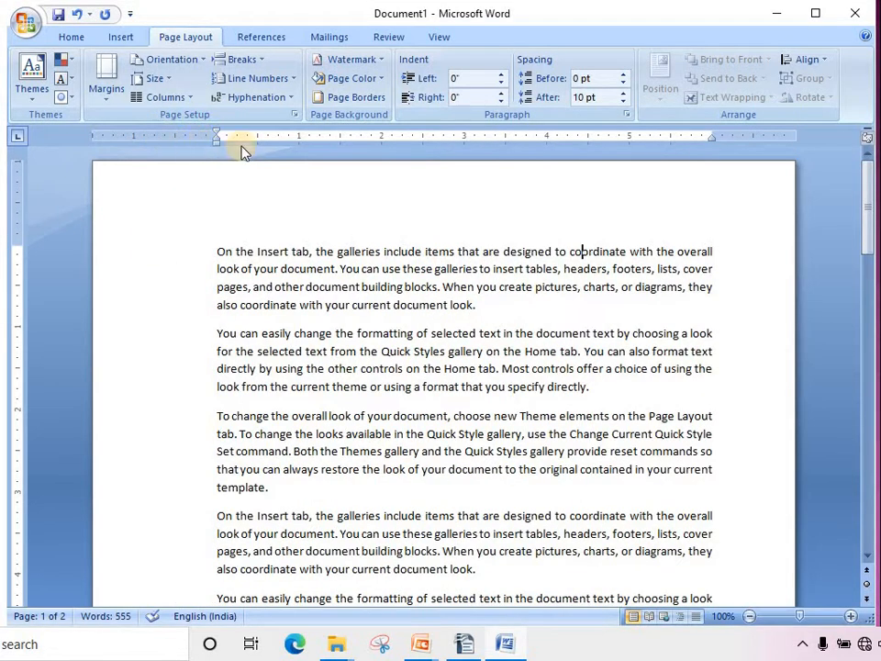
Step: Change the gutter position to Top in the custom margins and apply it to the whole document
left_click(107, 81)
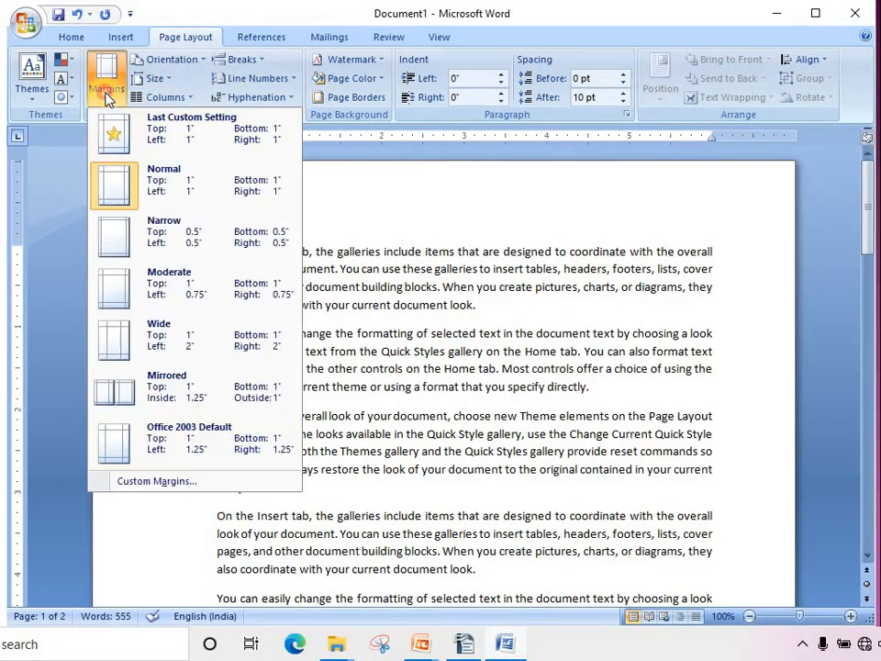
left_click(189, 483)
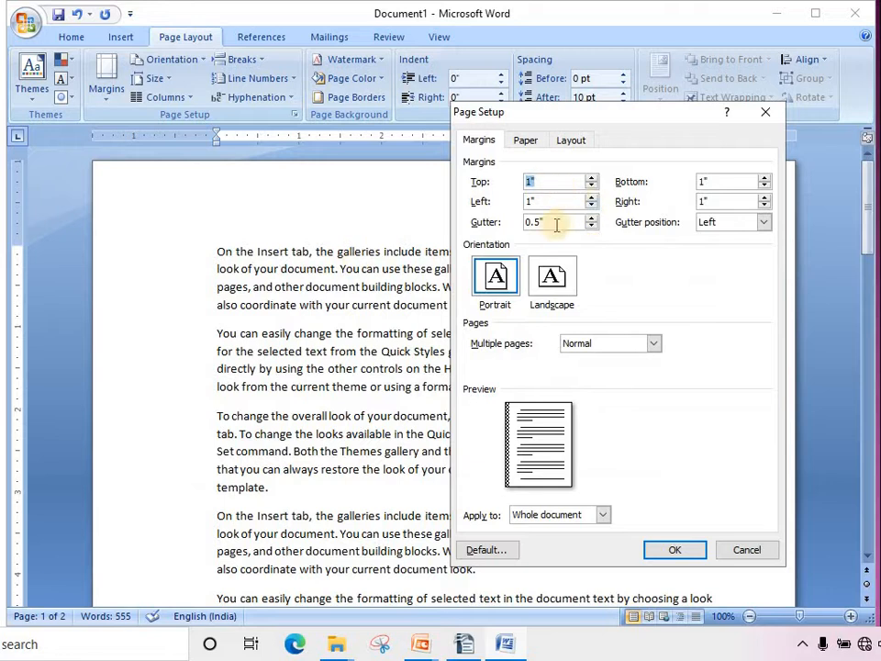
left_click(766, 224)
left_click(740, 249)
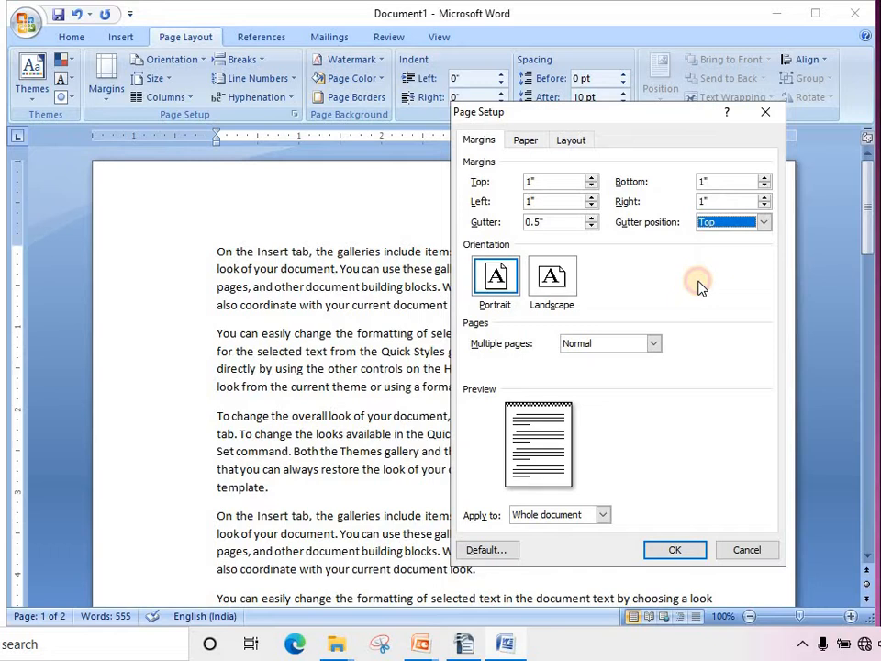
left_click(671, 550)
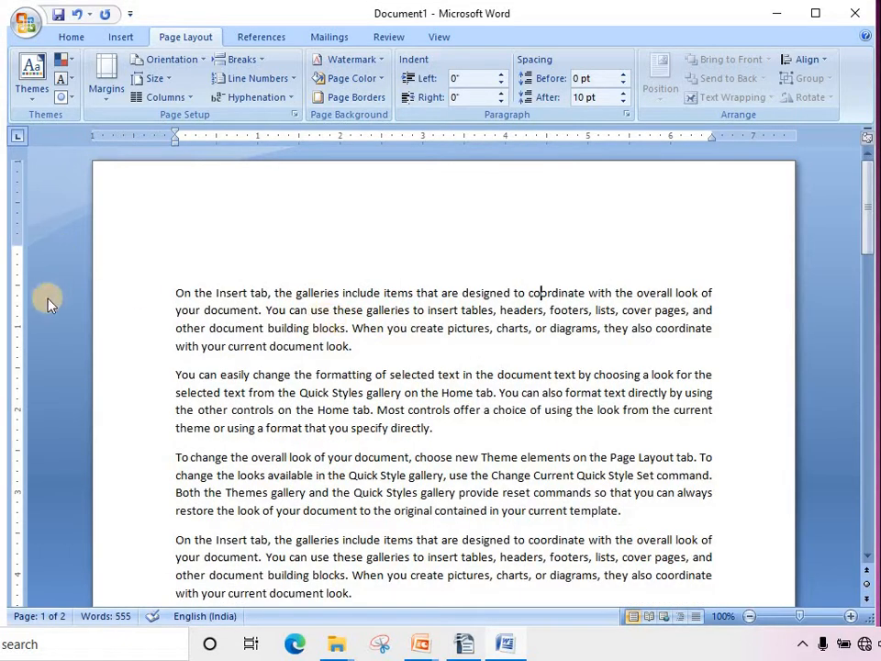
left_click(171, 226)
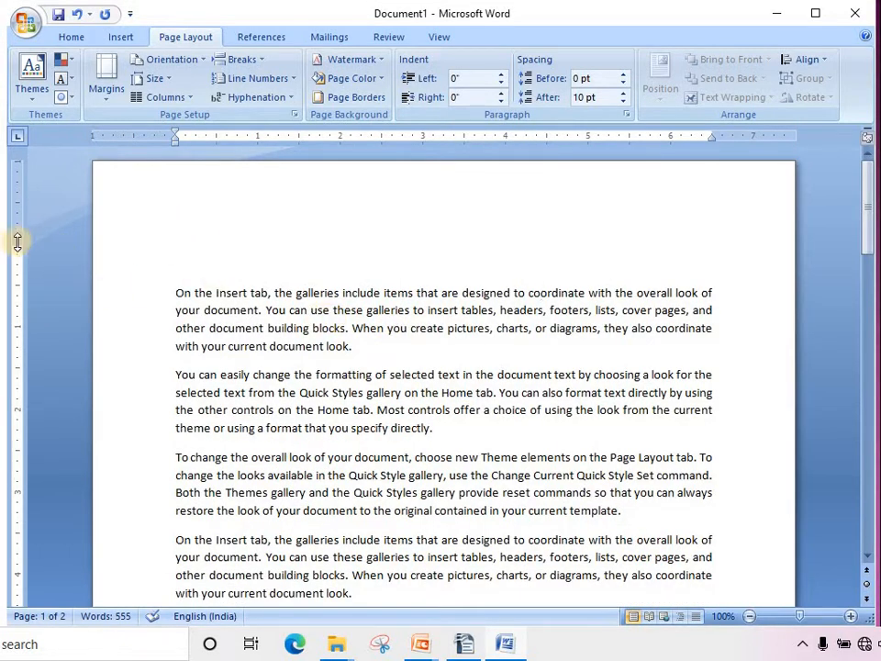
left_click_drag(22, 244, 20, 245)
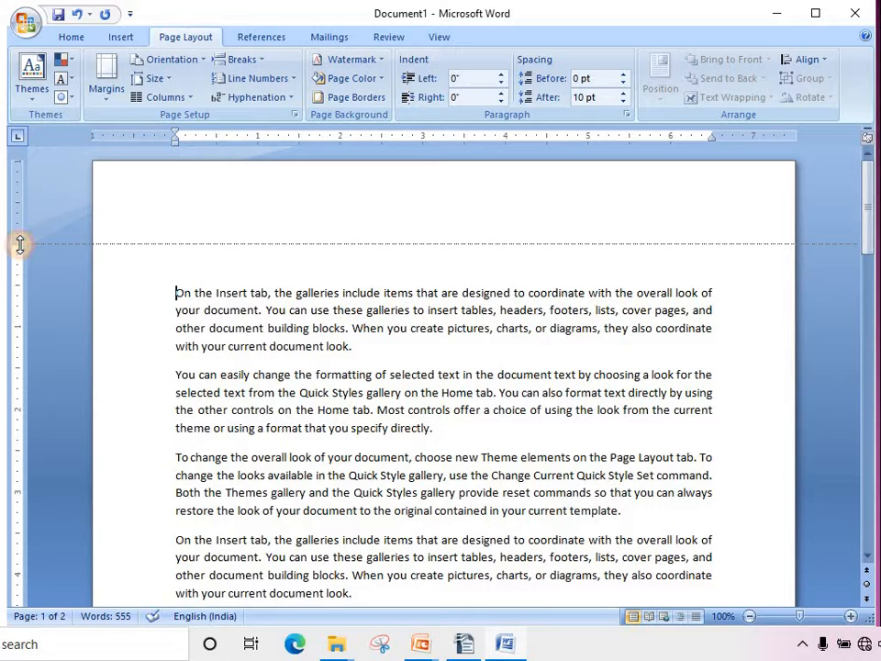
left_click(325, 280)
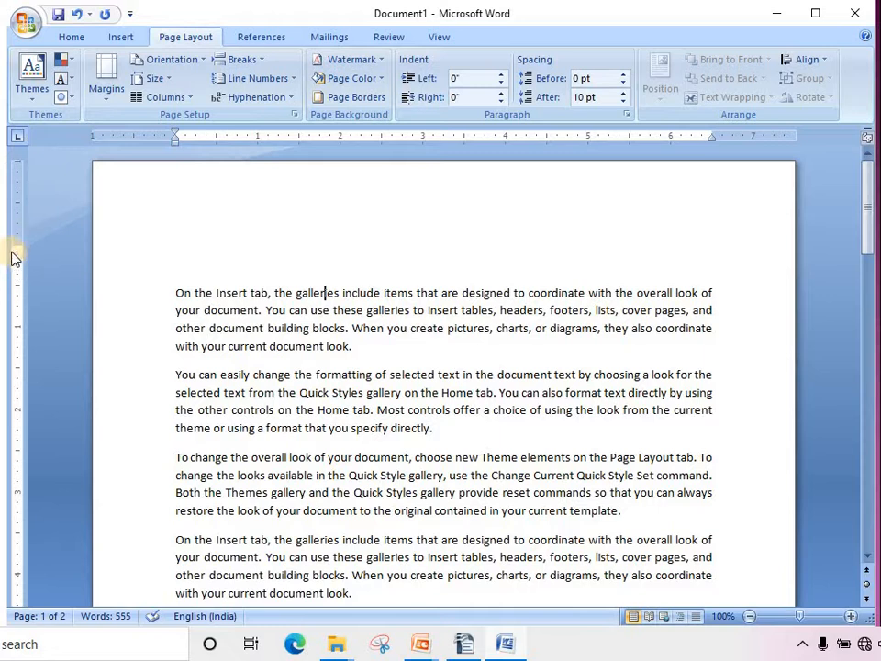
Step: Reset the gutter to 0" in the custom margins and apply the page setup
left_click(106, 96)
left_click(167, 481)
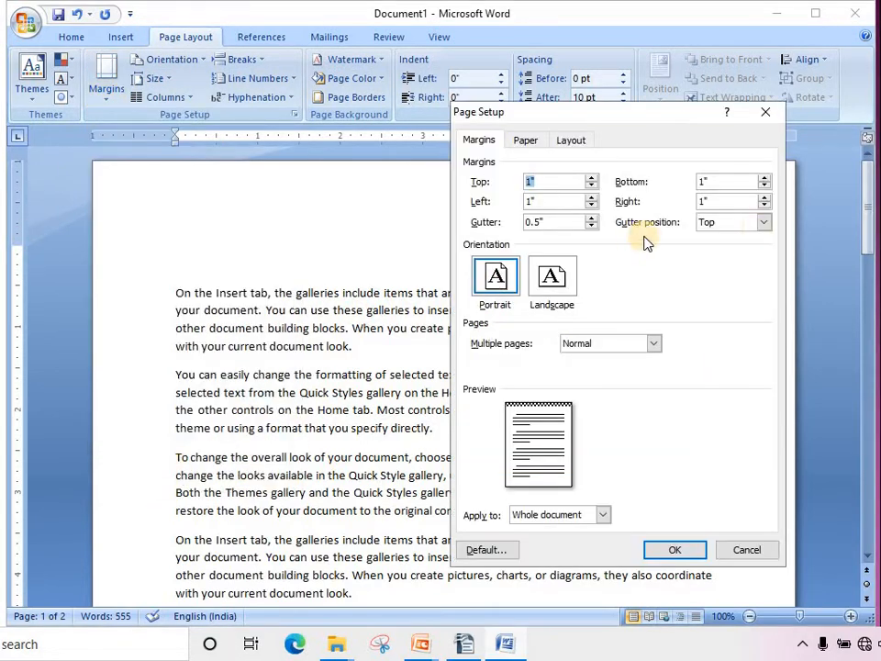
left_click(593, 227)
left_click(593, 227)
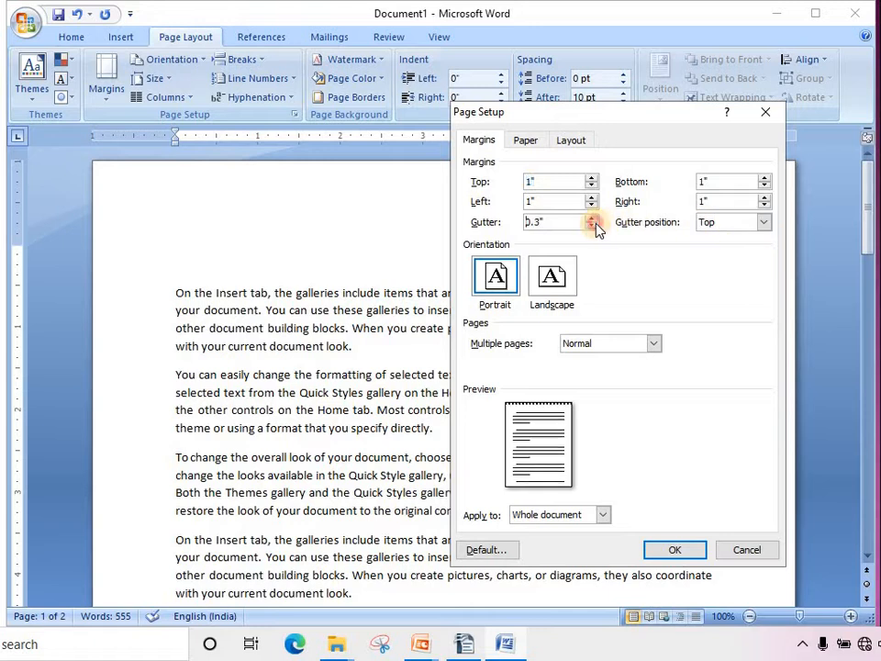
left_click(593, 227)
left_click(534, 222)
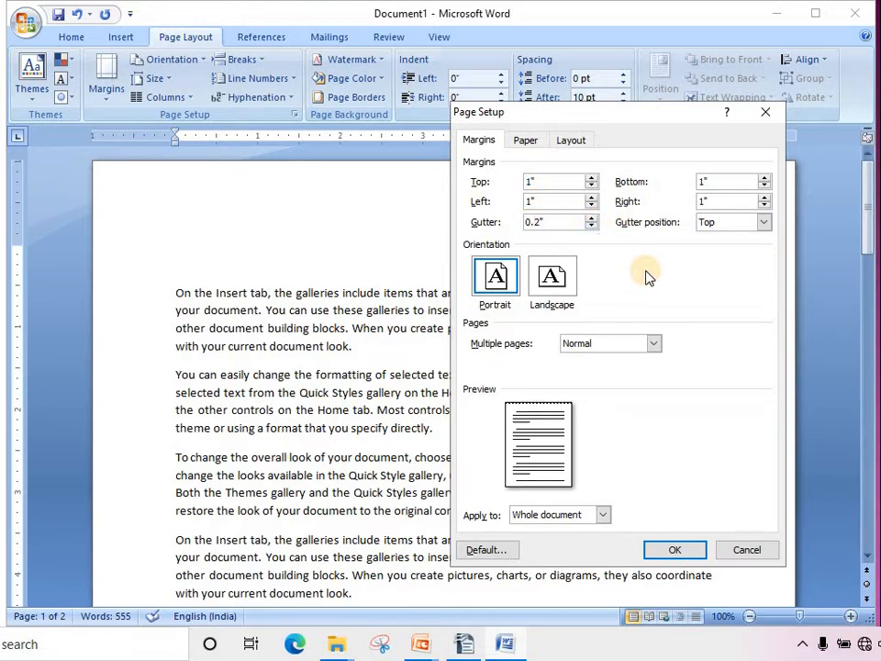
key("Delete")
key("BackSpace")
key("BackSpace")
left_click(675, 551)
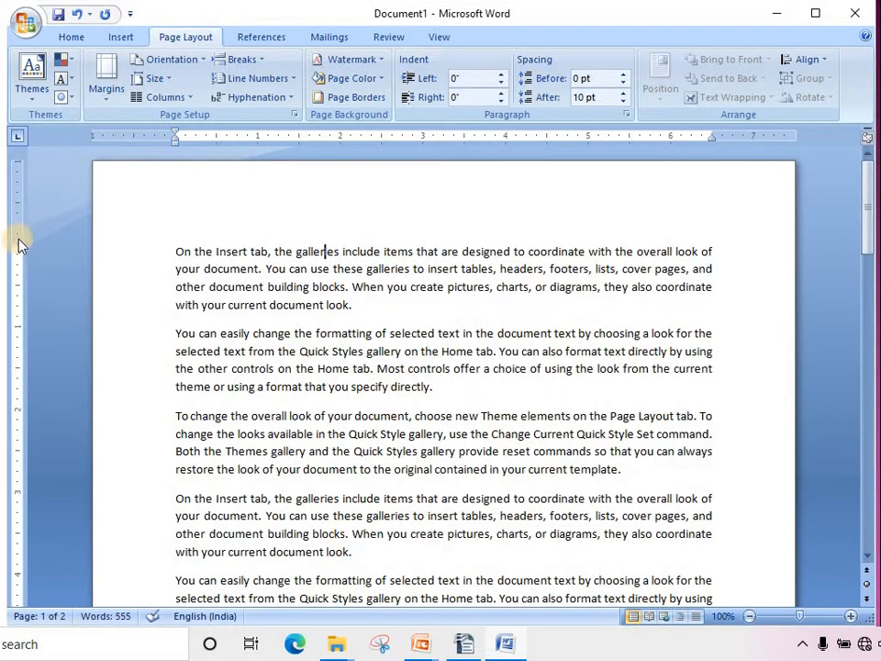
Step: Enlarge the top margin to about 3.69" with the vertical ruler, and set it to exactly 2" in the custom margins
left_click_drag(14, 244, 4, 463)
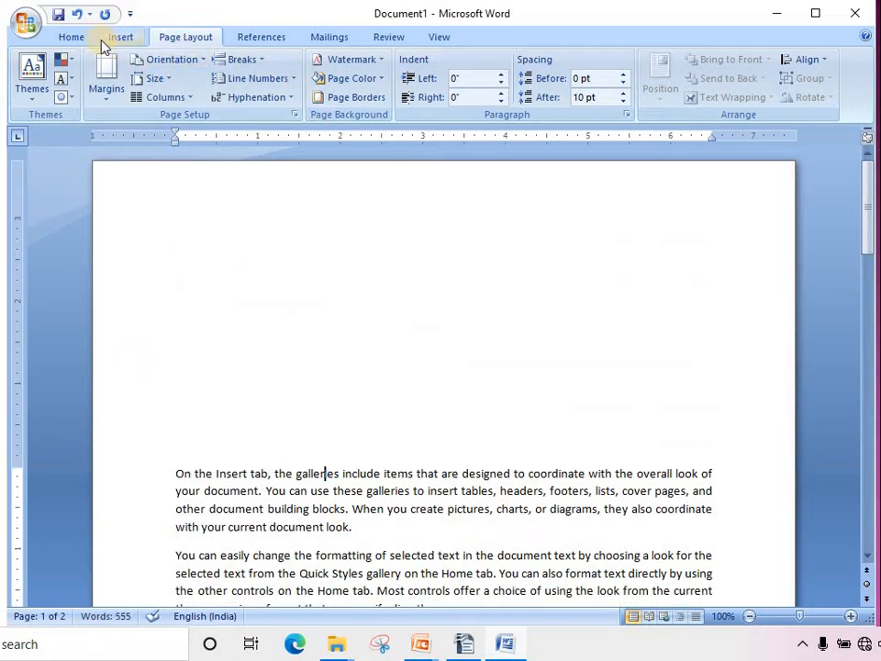
left_click(101, 96)
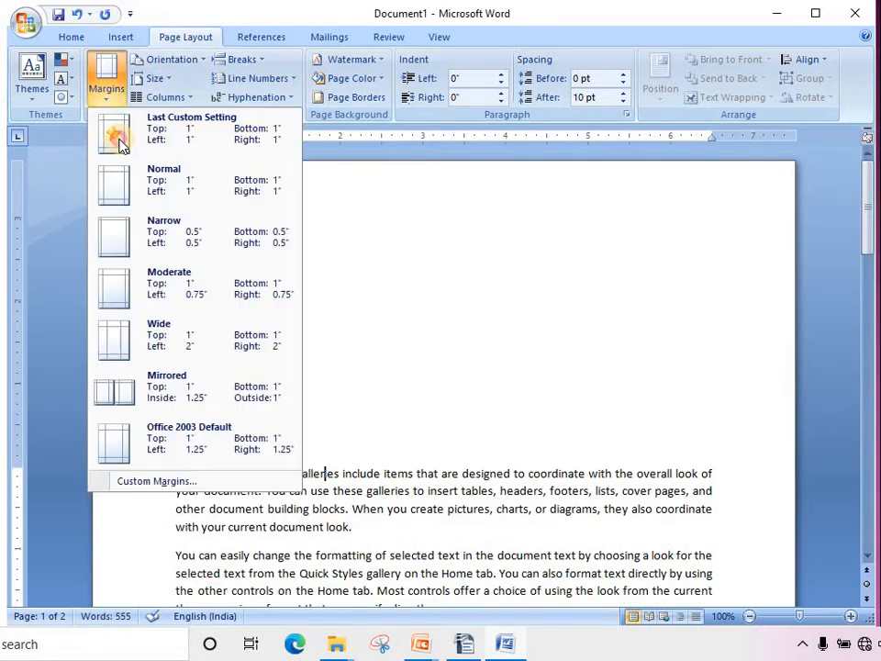
left_click(151, 485)
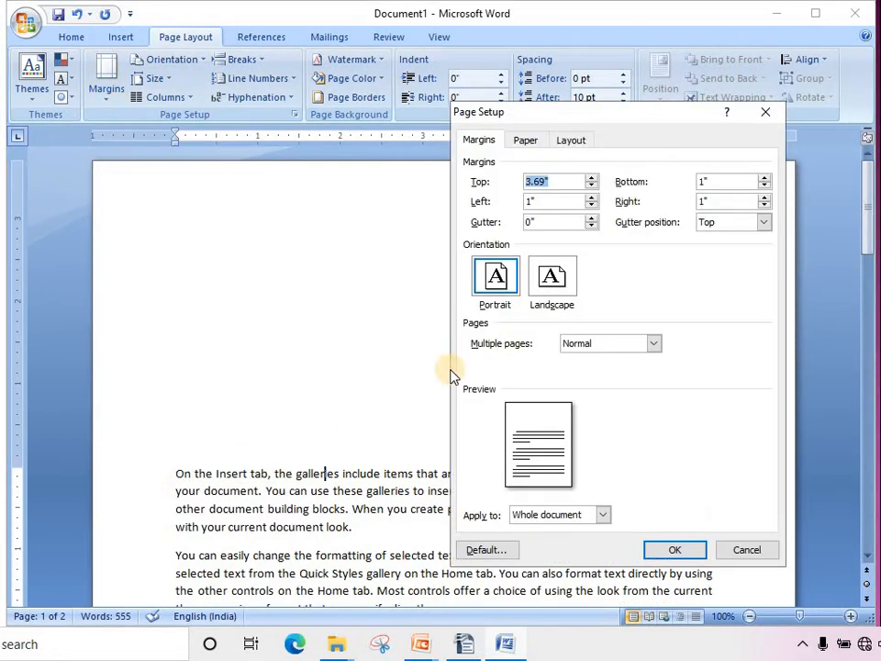
left_click(546, 181)
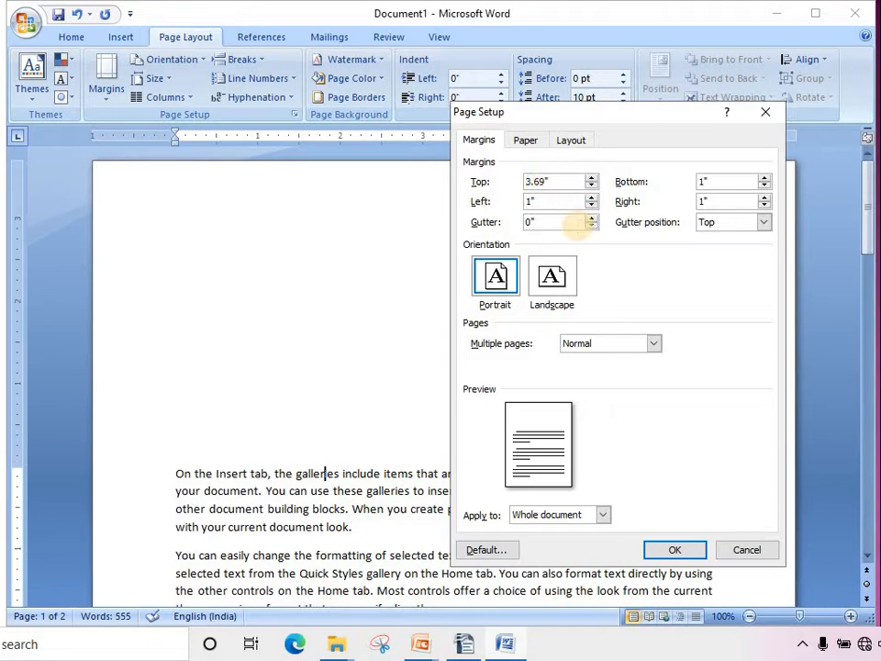
type("2")
key("Return")
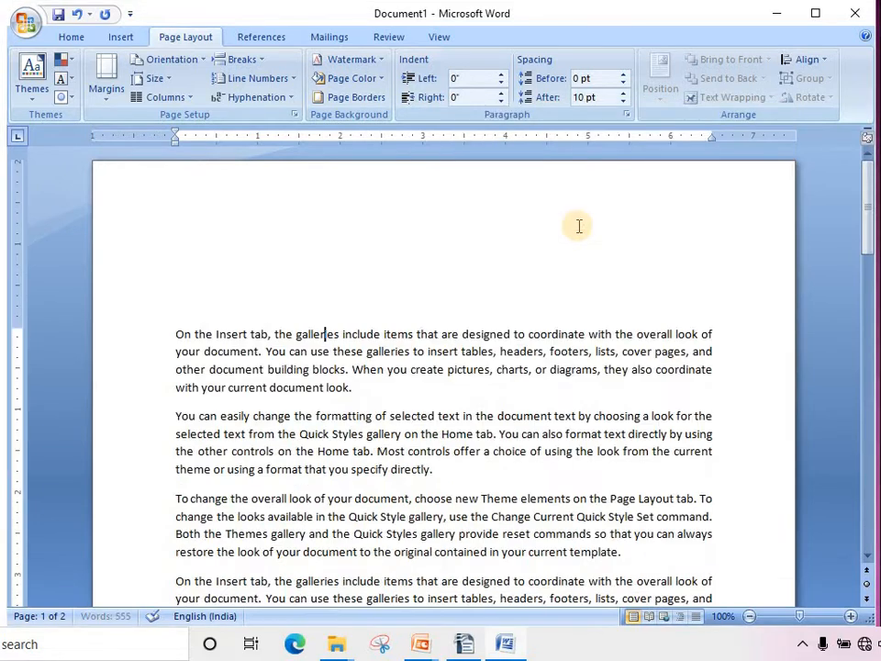
Step: Switch to Demo.odt in OpenOffice Writer and set the page style's right margin to 0.50"
left_click(470, 646)
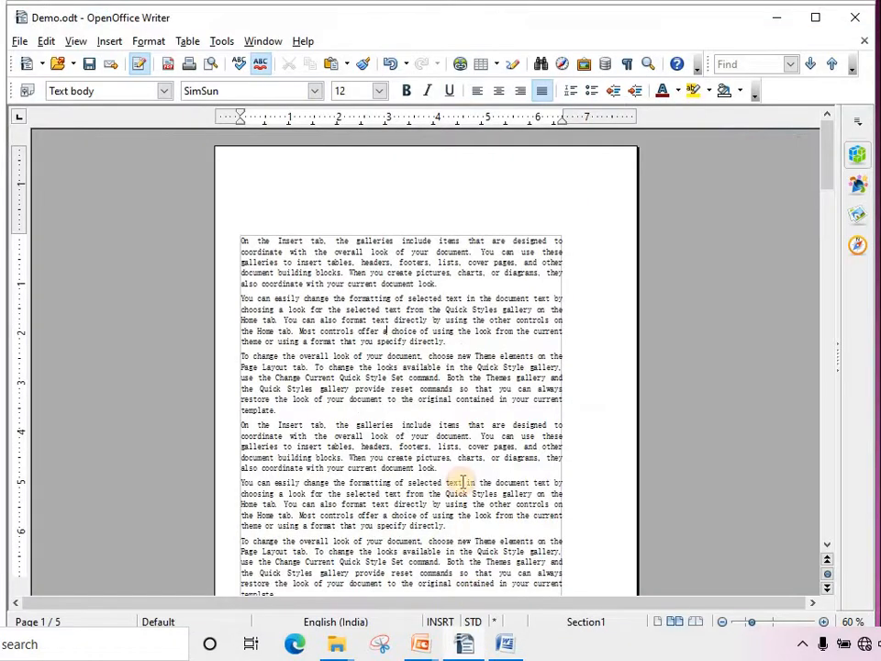
left_click(150, 42)
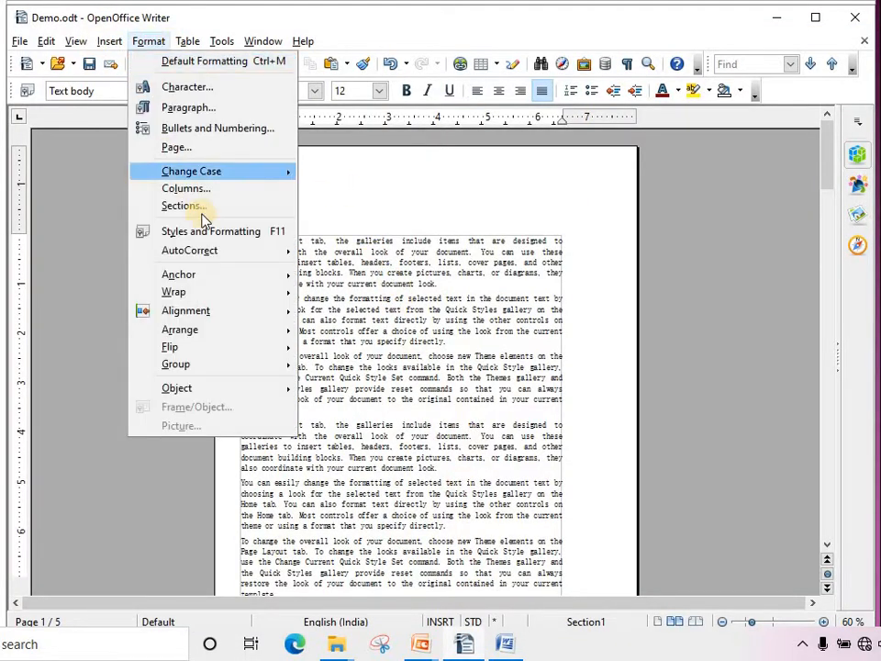
left_click(212, 152)
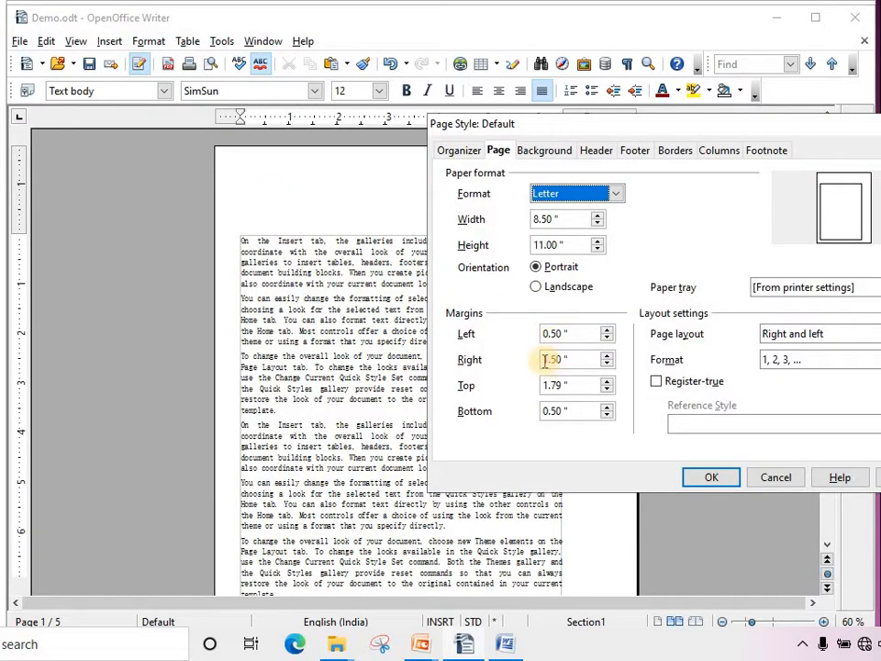
left_click(557, 360)
key("BackSpace")
key("BackSpace")
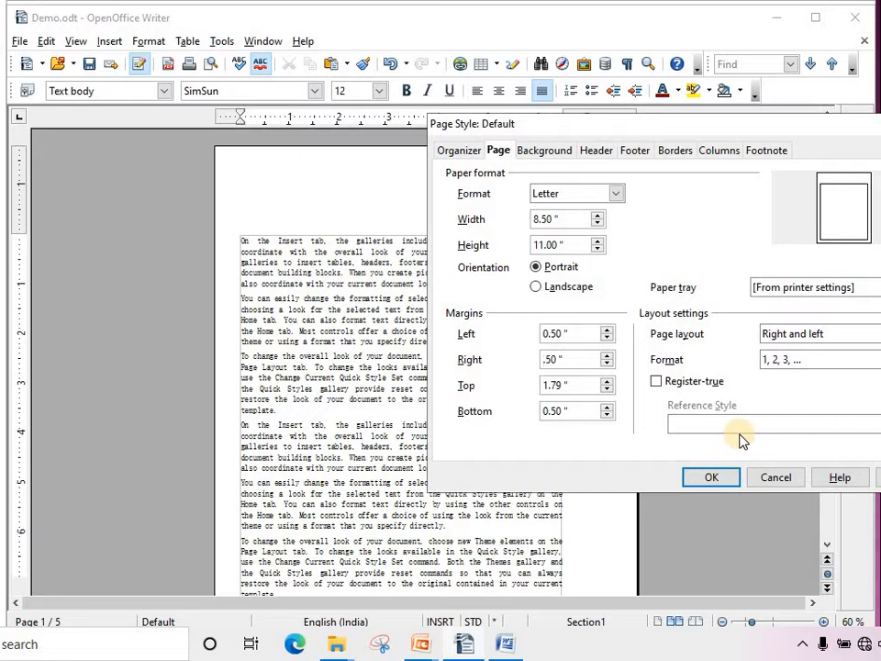
Step: Set the page style's top margin to 0.5" and apply the page settings
left_click(547, 386)
key("Delete")
key("BackSpace")
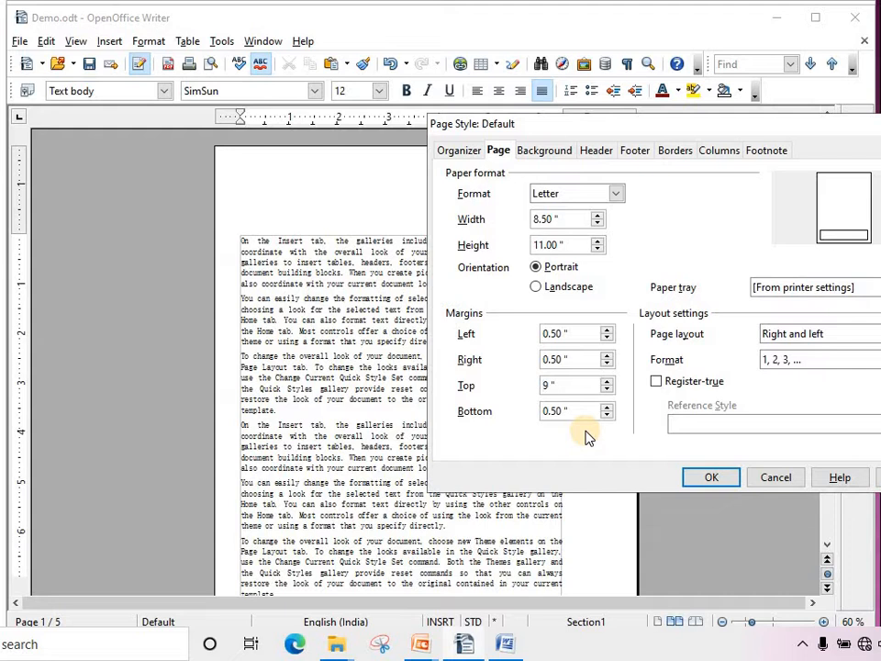
key("Delete")
type(".5")
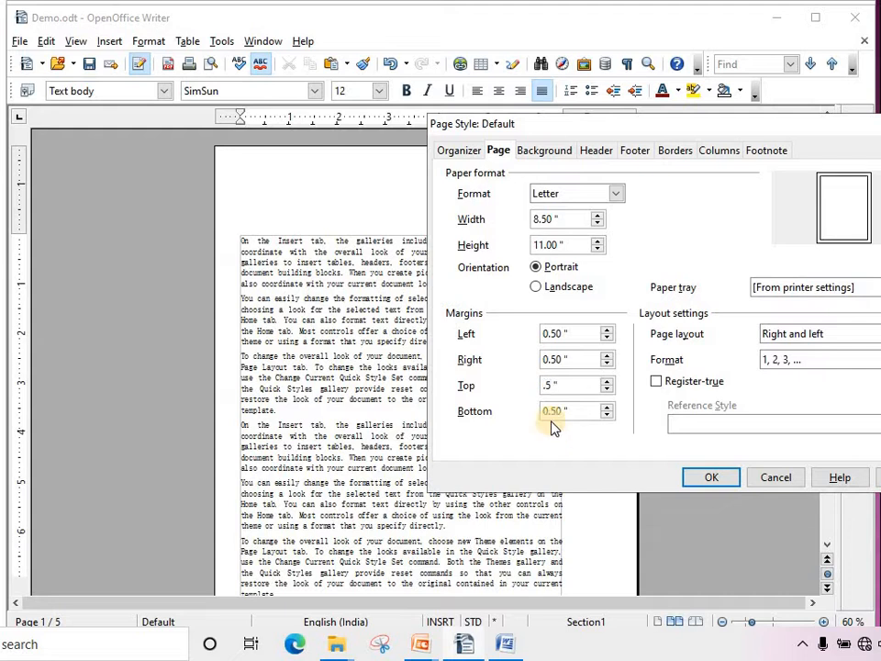
left_click(712, 478)
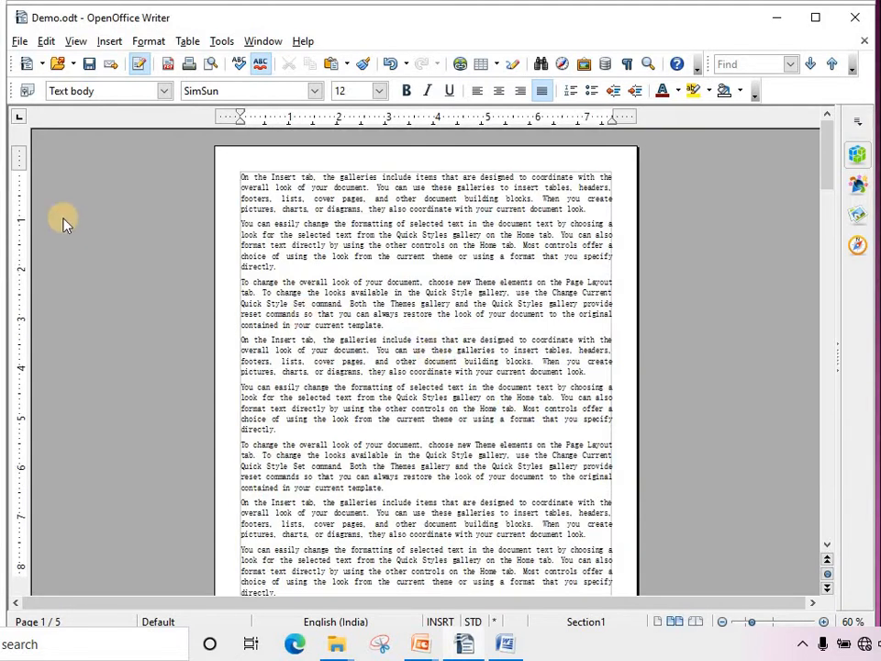
Step: Using the rulers, enlarge the top margin to about 2.17" and narrow the text from both sides to about 5.1" wide
left_click_drag(19, 172, 24, 253)
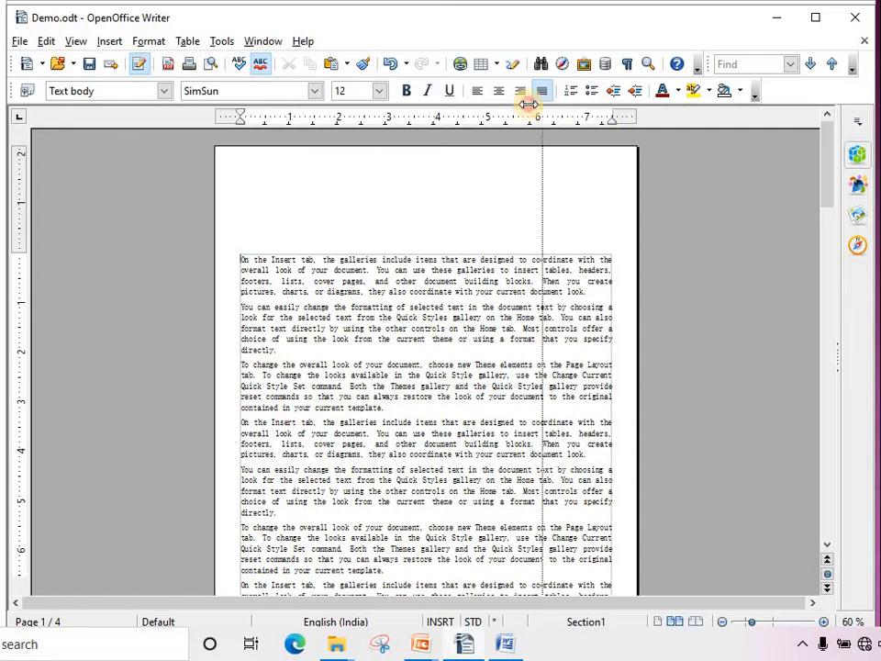
left_click_drag(610, 117, 570, 117)
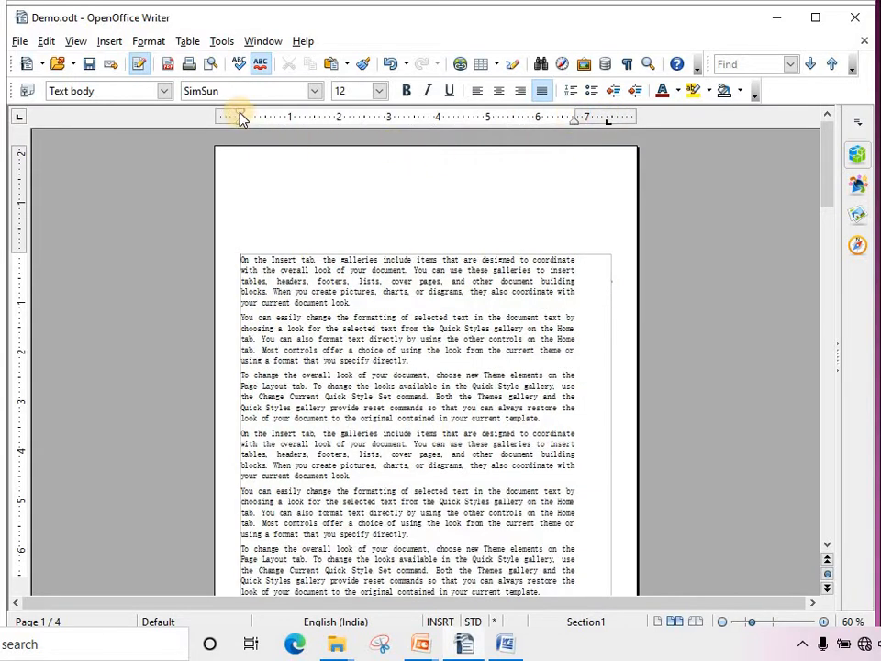
left_click_drag(236, 117, 321, 127)
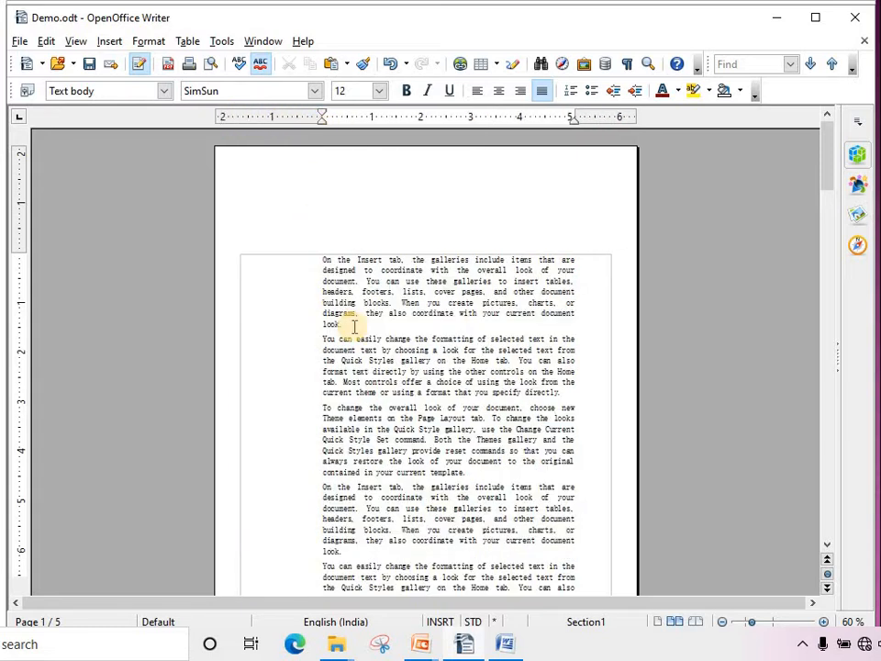
scroll(360, 324, "down", 3)
scroll(368, 318, "up", 3)
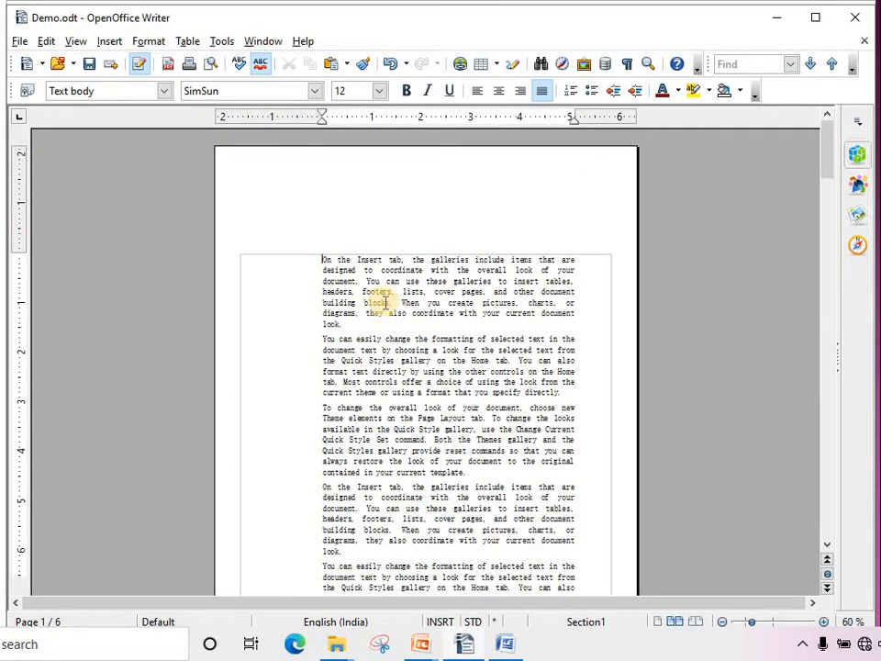
scroll(389, 299, "down", 3)
Step: Review the page style's margin values against the page layout, and close the settings without changing anything
left_click(149, 42)
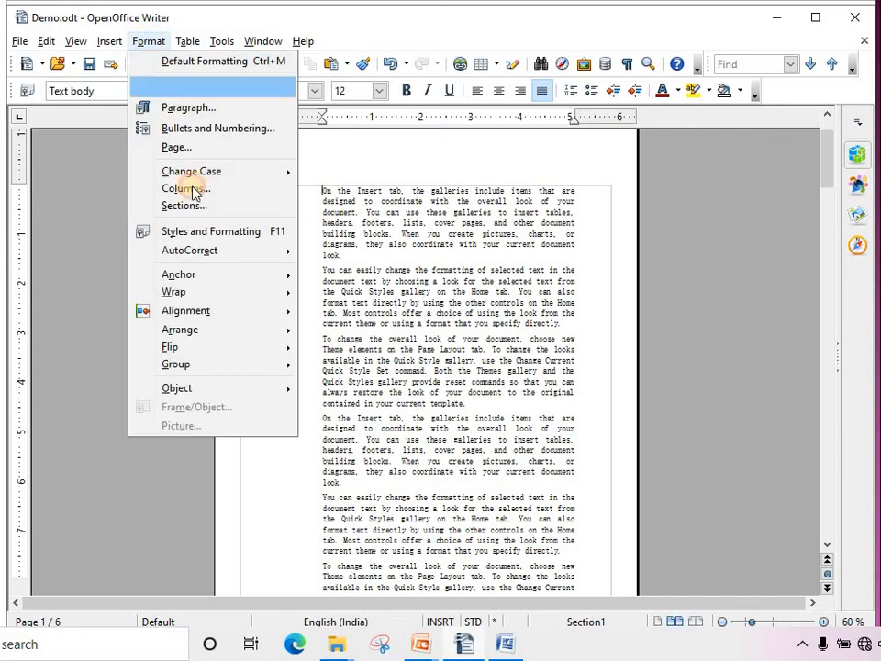
left_click(237, 148)
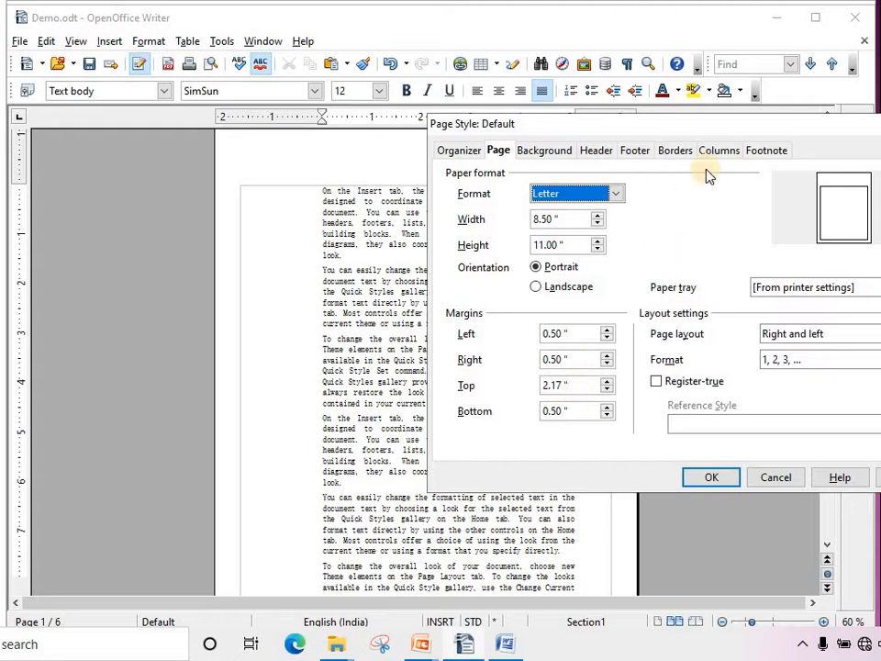
left_click_drag(714, 131, 795, 232)
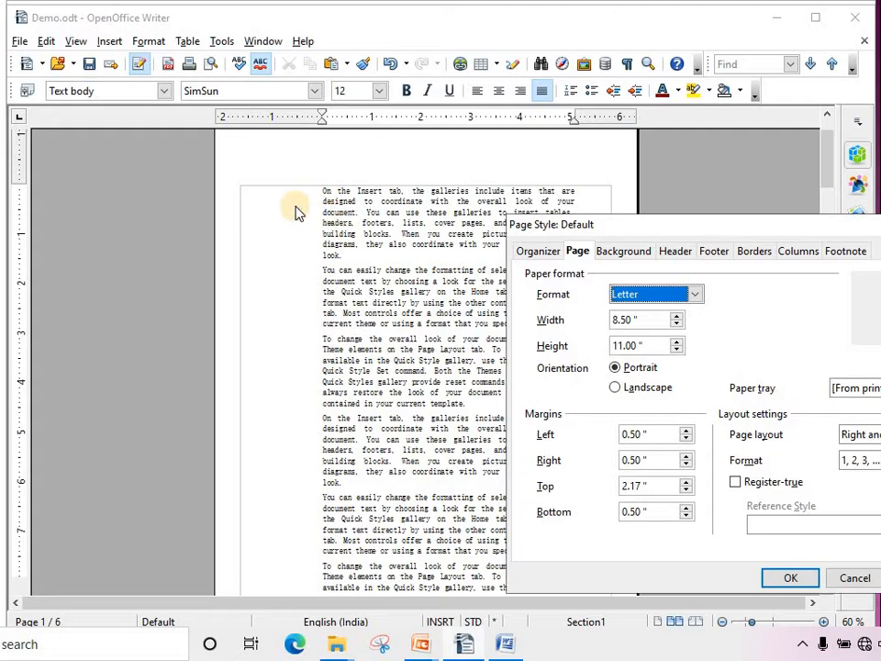
left_click(850, 577)
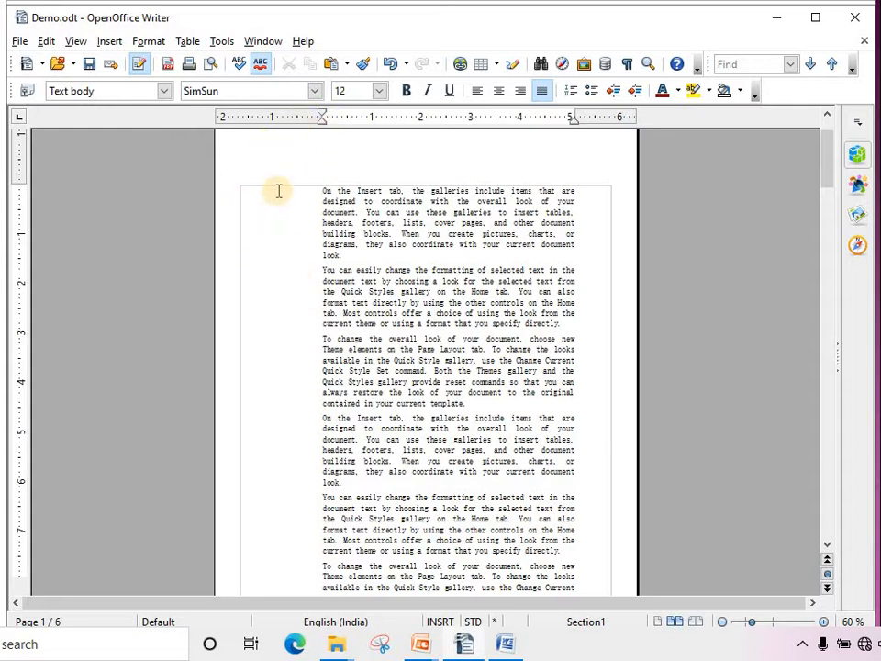
Step: Using the horizontal ruler, widen the text block toward the page's left edge until it is about 6.1" wide
left_click_drag(320, 116, 269, 112)
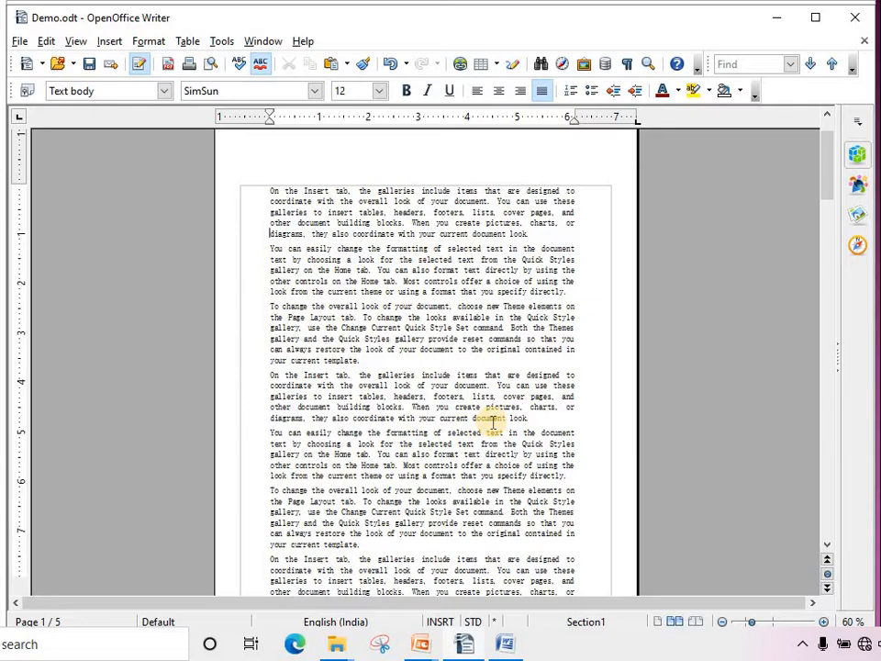
key("alt+Tab")
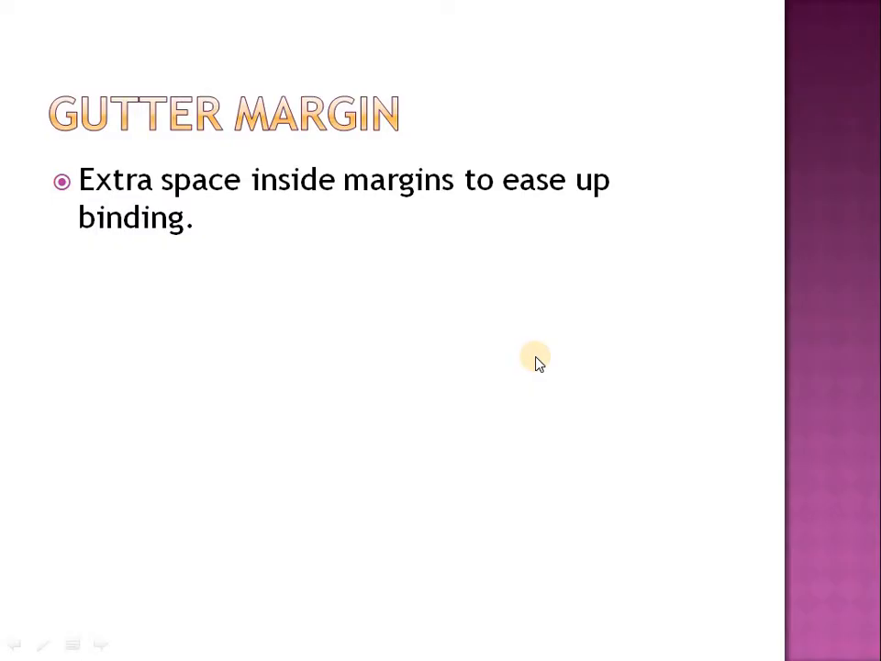
left_click(537, 357)
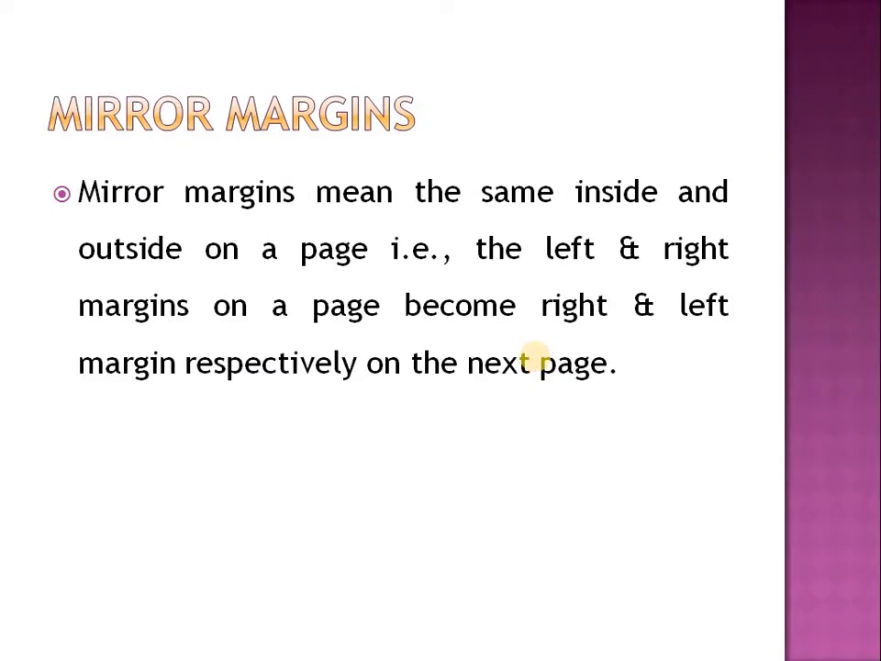
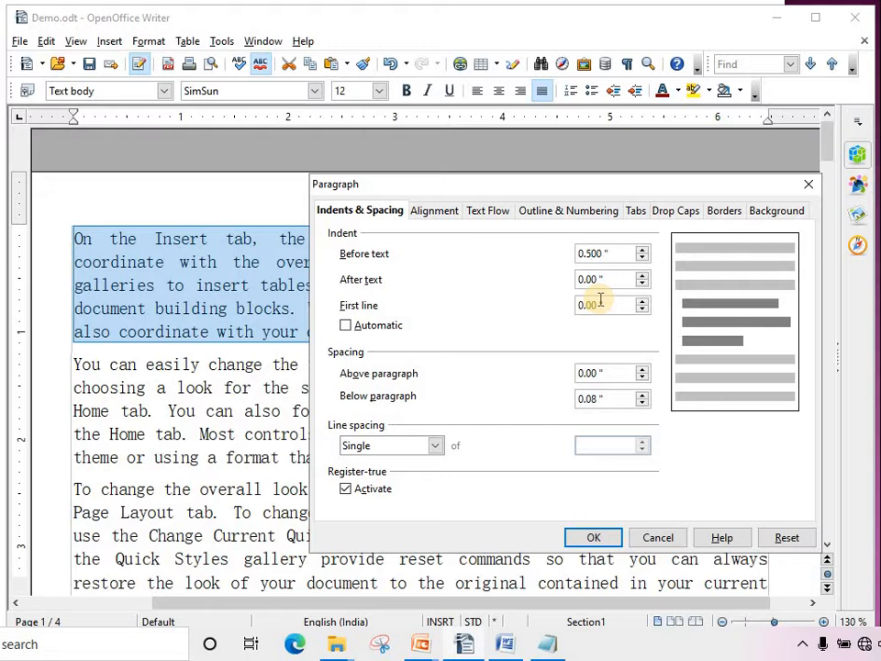
Step: Apply the 0.50" before-text indent to the first paragraph and set its after-text indent to 0.50"
left_click(594, 538)
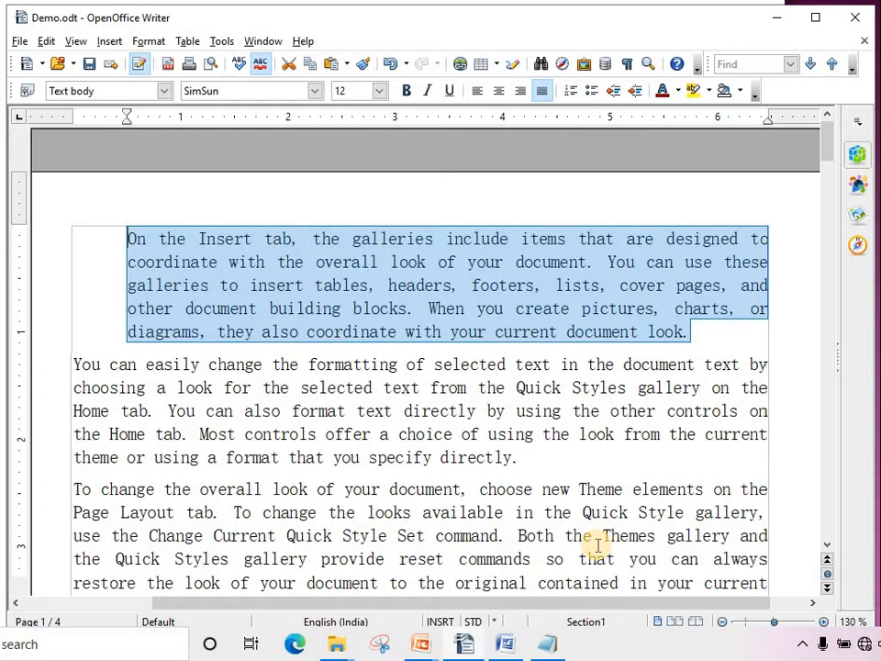
left_click(148, 42)
left_click(188, 108)
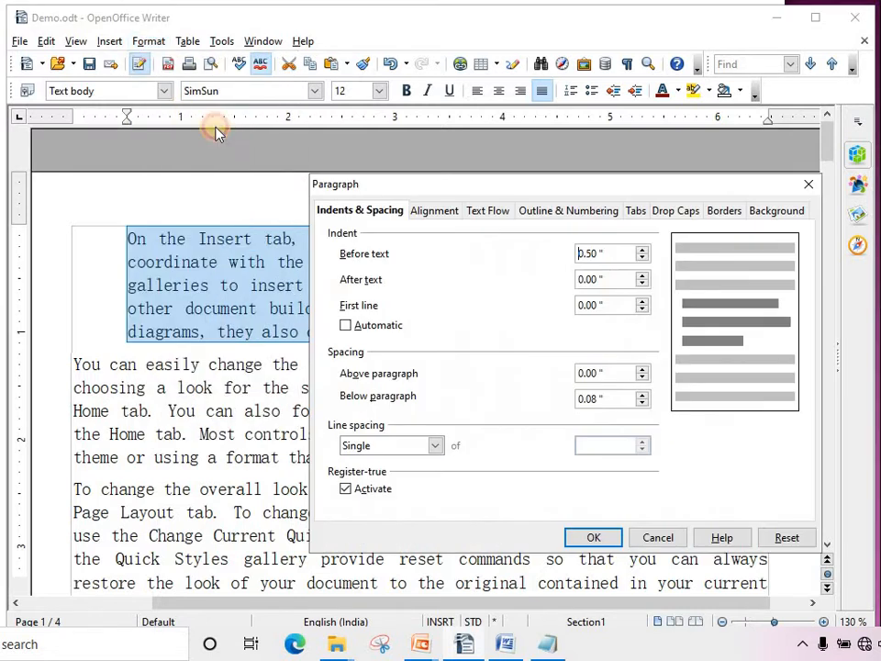
left_click(591, 279)
key("BackSpace")
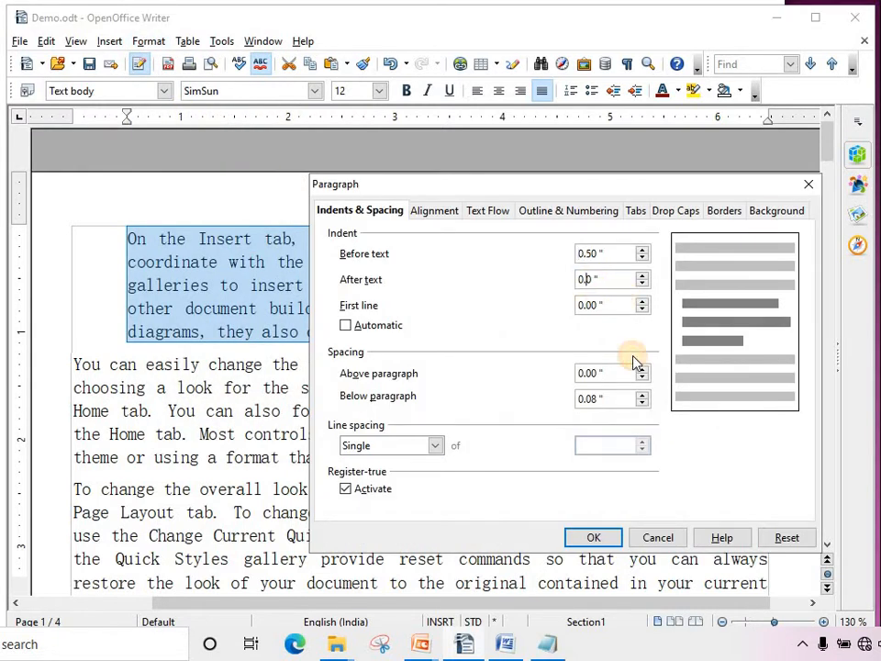
type("5")
left_click(595, 539)
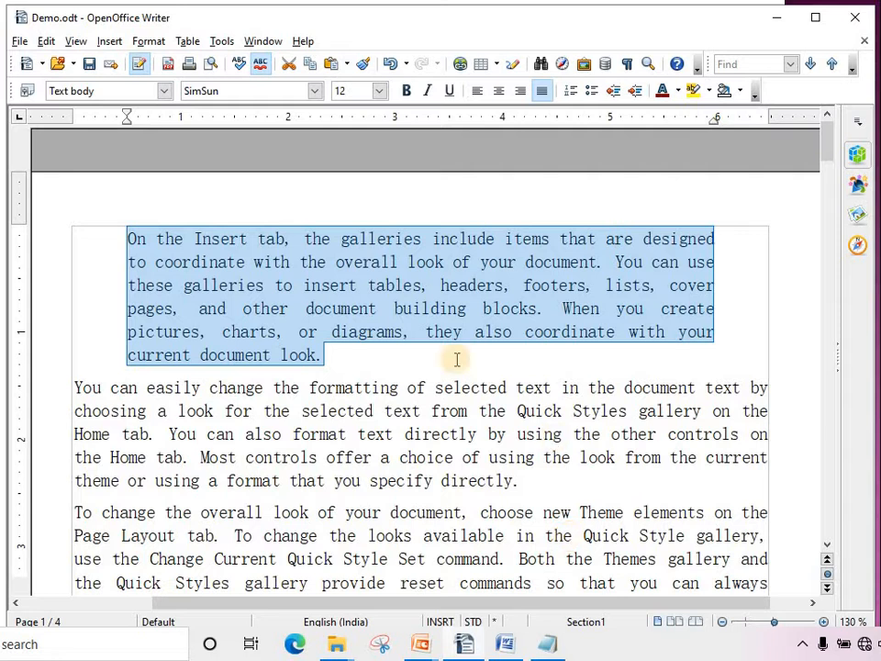
left_click(97, 270)
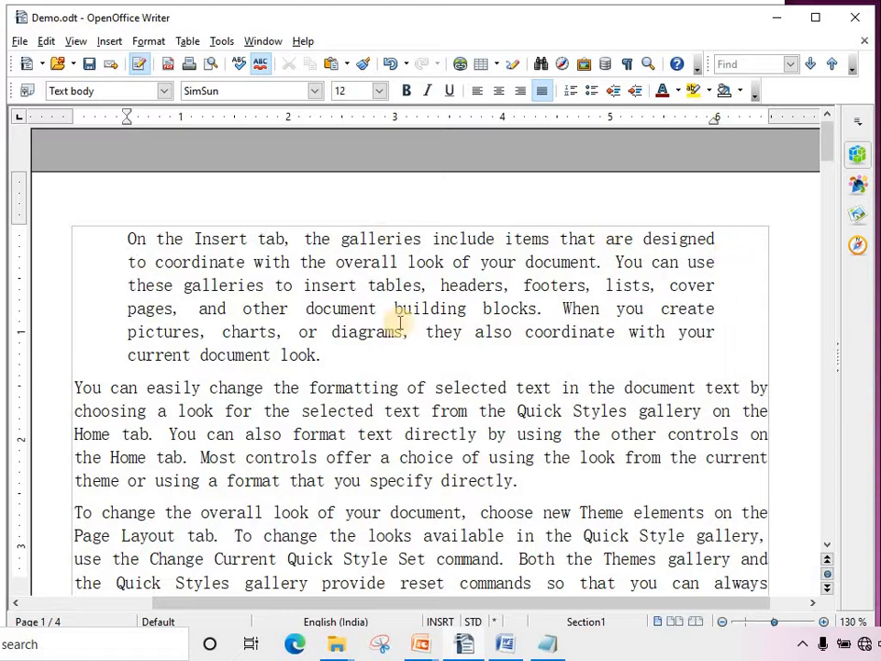
Step: Give the first paragraph, beginning "On the Insert tab", a first-line indent of 0.50"
left_click_drag(74, 387, 522, 478)
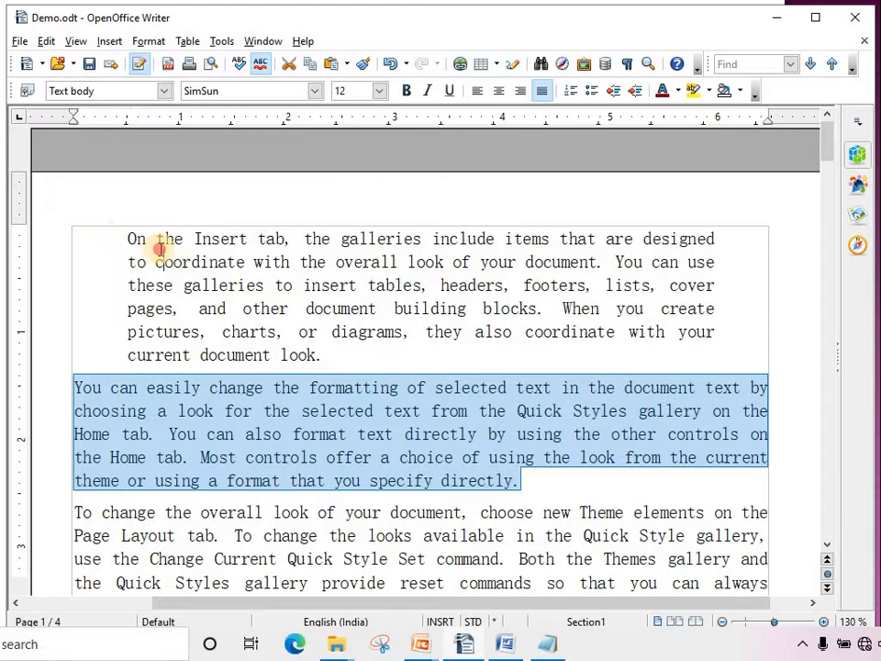
left_click_drag(129, 239, 328, 356)
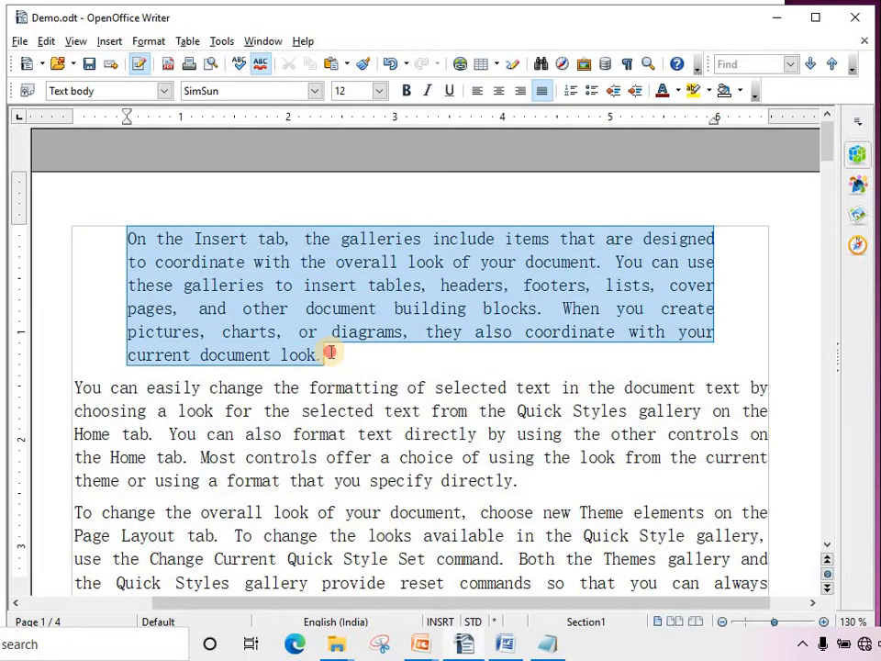
left_click(139, 42)
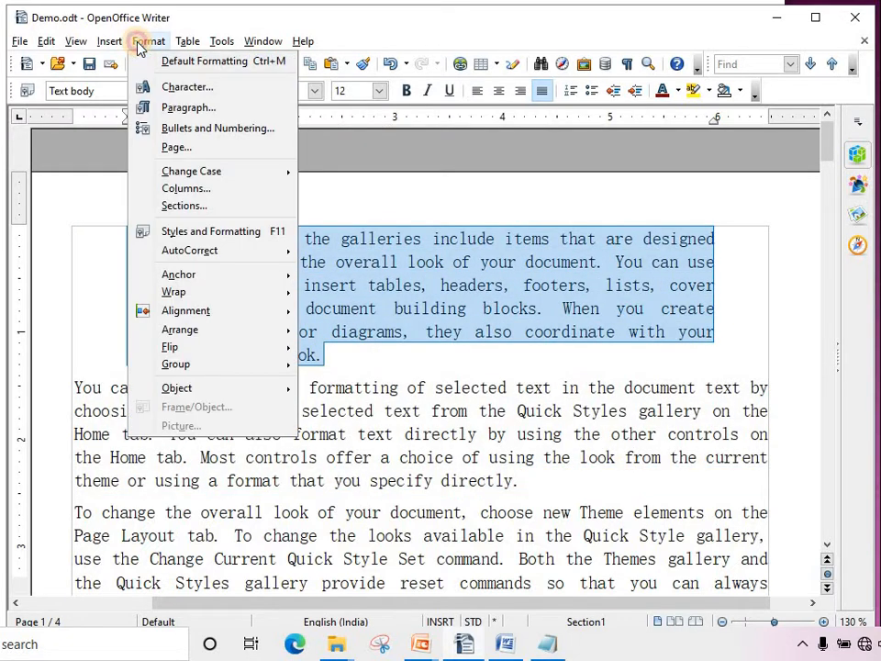
left_click(183, 109)
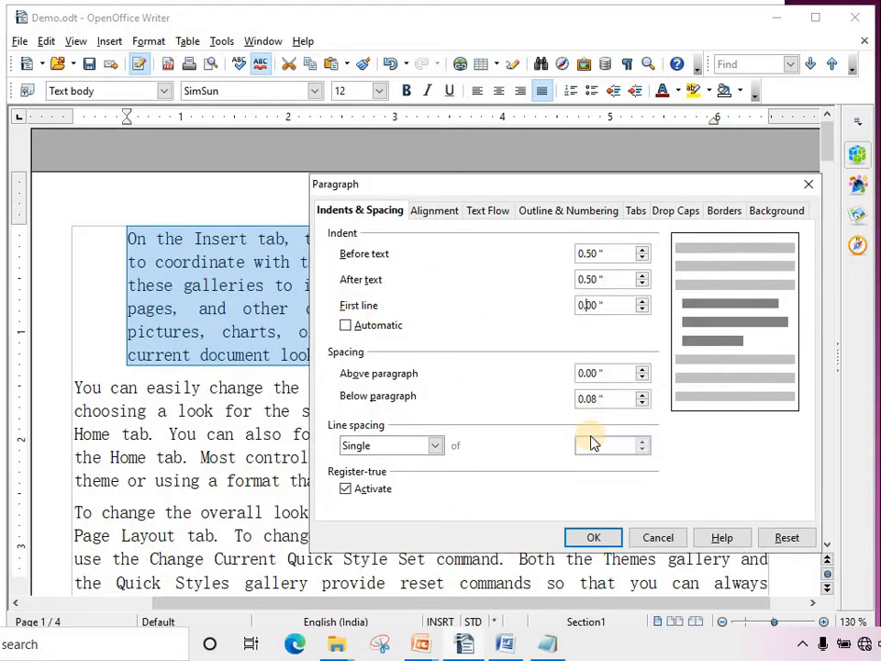
key("BackSpace")
type("5")
left_click(594, 537)
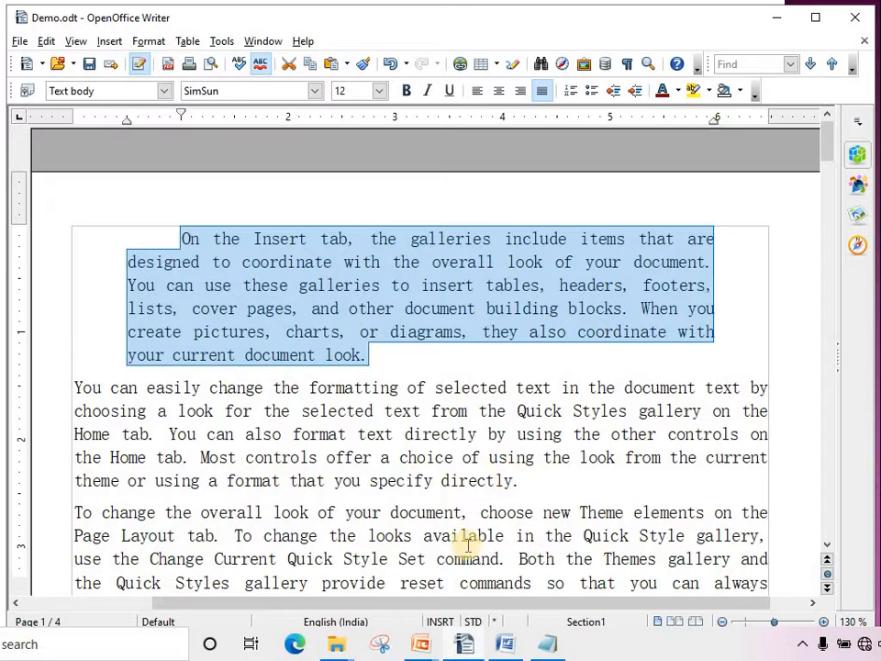
left_click(369, 353)
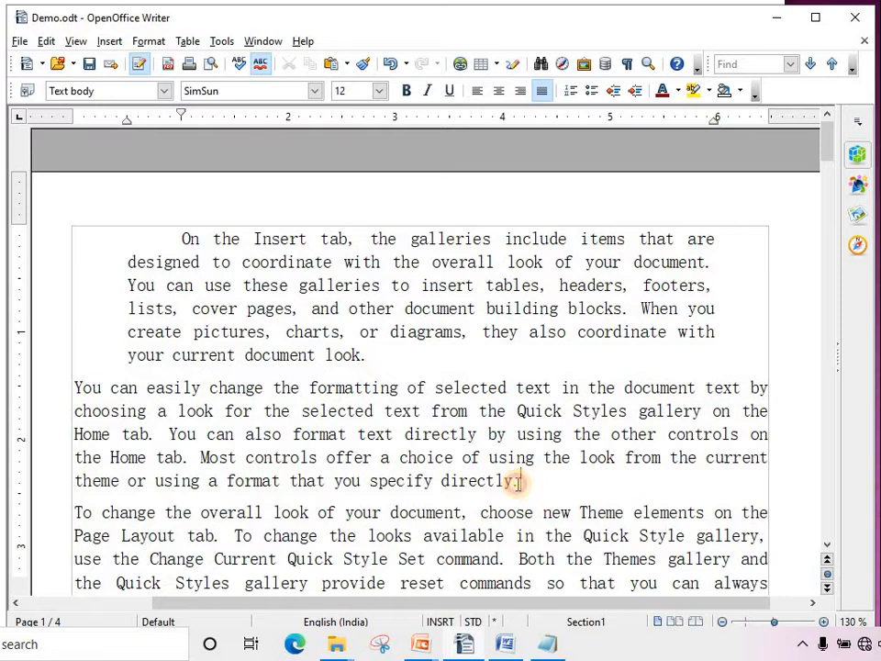
Step: Set the before-text indent of the second paragraph, beginning "You can easily change", to -0.50"
left_click_drag(522, 480, 74, 384)
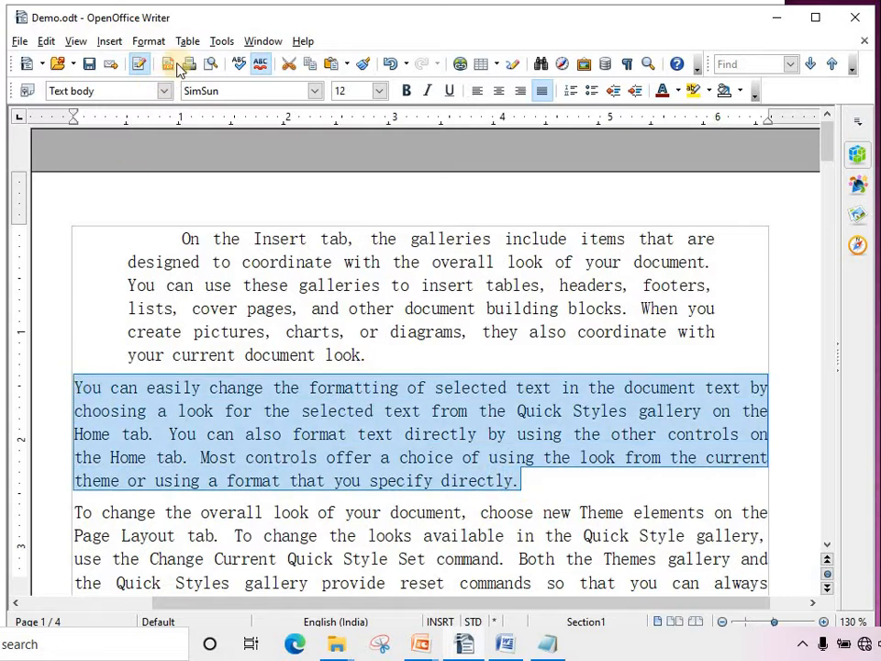
left_click(147, 41)
left_click(184, 108)
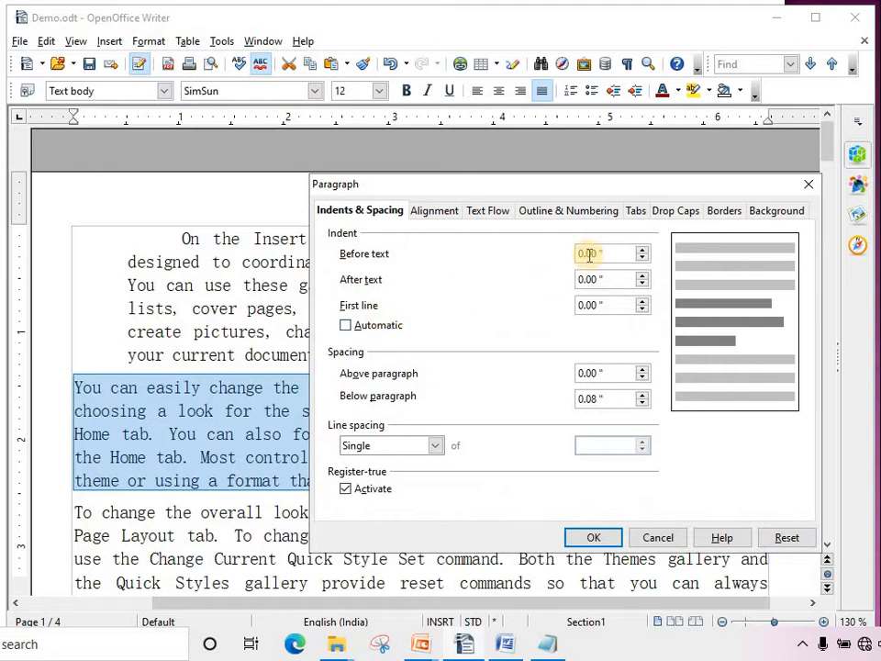
key("shift+Right")
type("5")
key("Left")
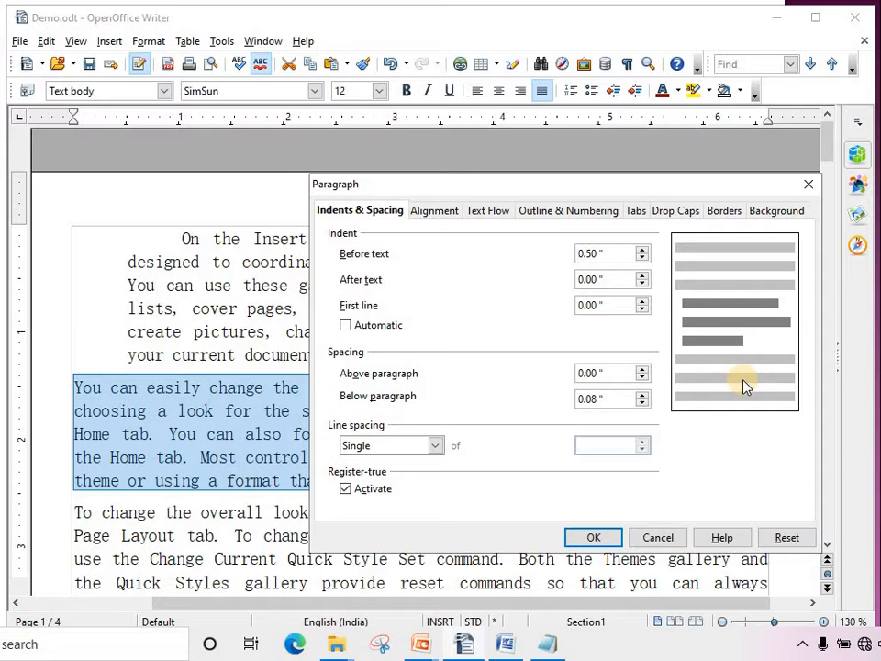
type("-")
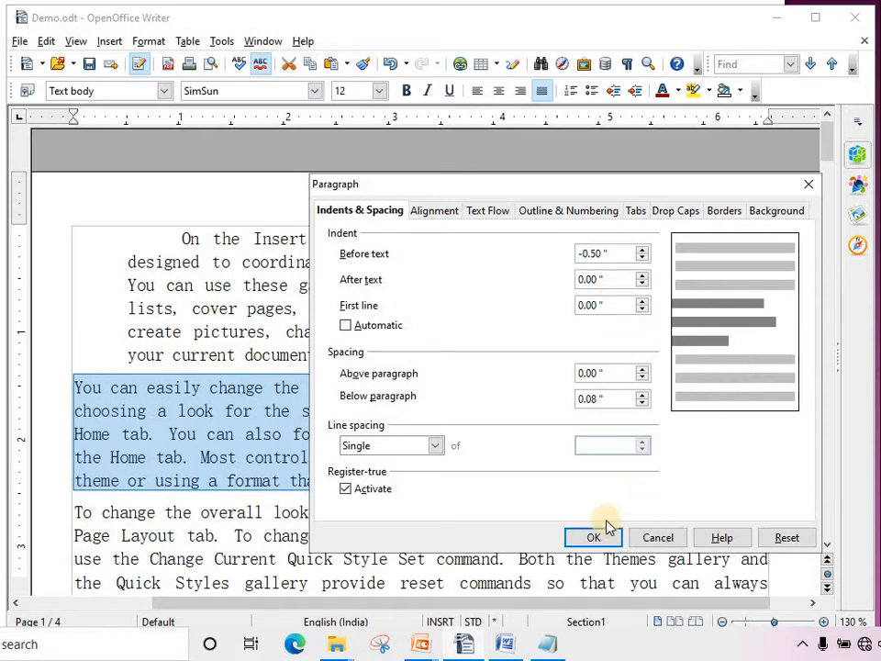
left_click(587, 537)
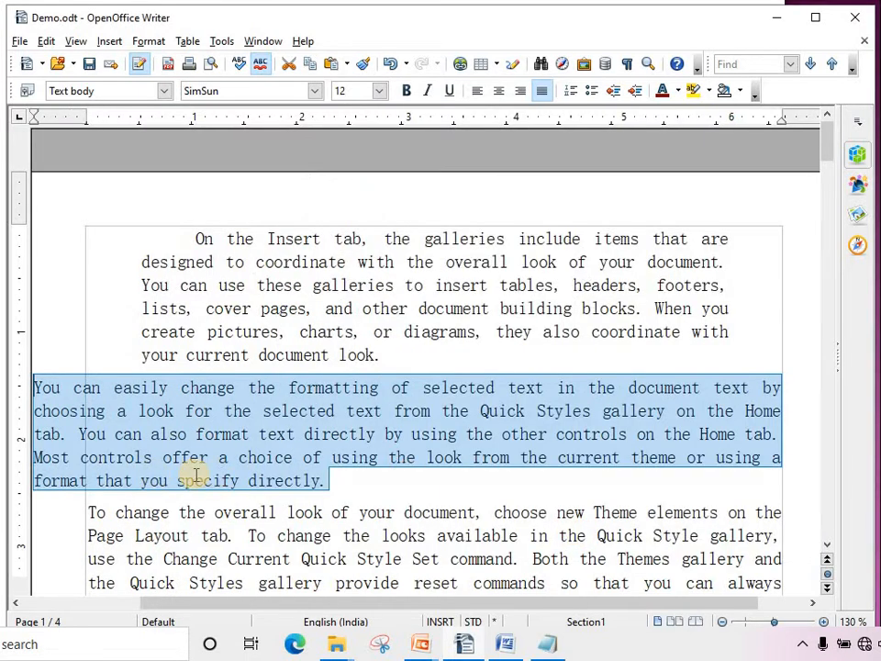
left_click(444, 494)
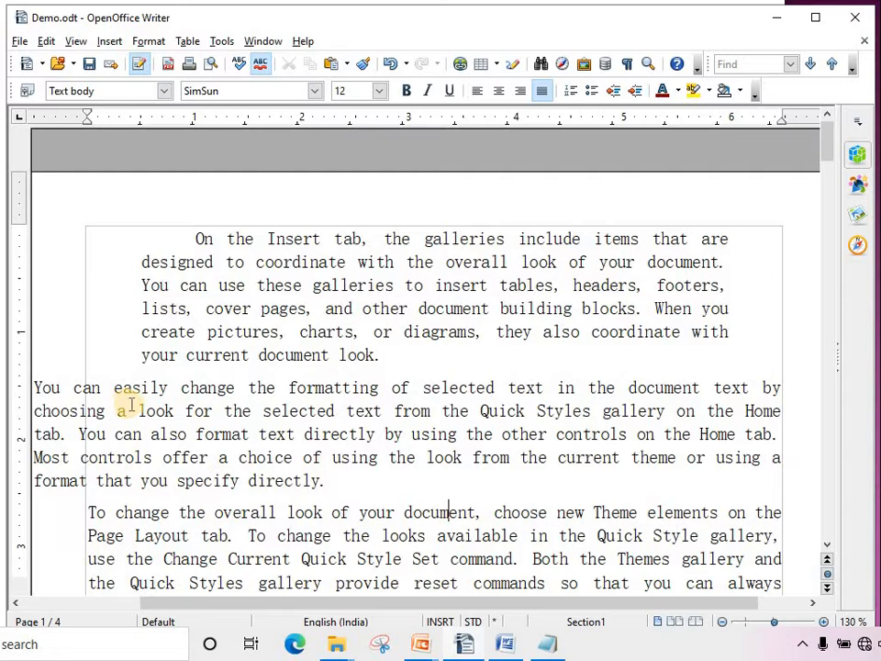
Step: Set both the before-text and after-text indents of the second paragraph to -0.30"
key("shift+Down")
left_click_drag(327, 480, 40, 370)
left_click(147, 42)
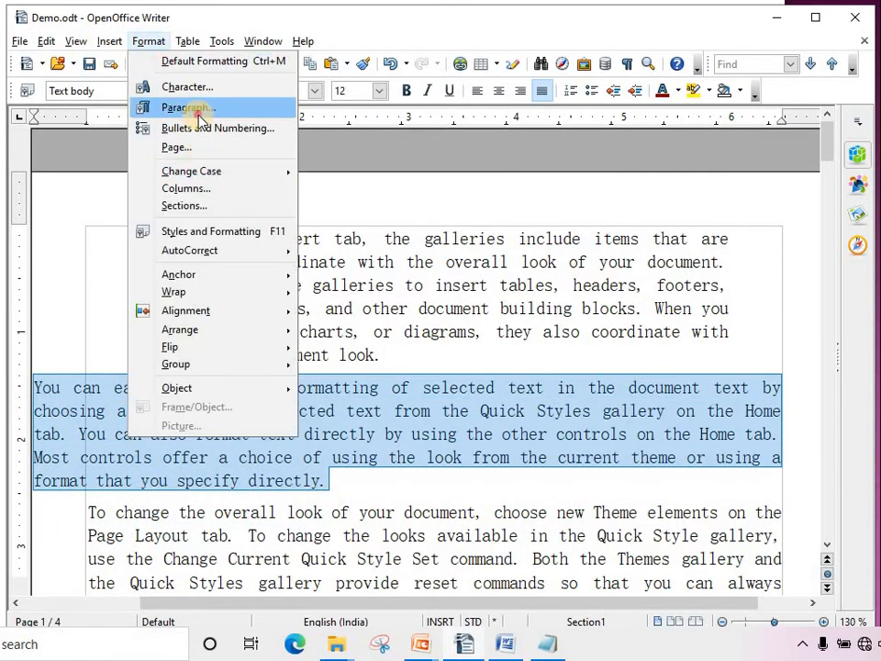
left_click(192, 108)
left_click(591, 253)
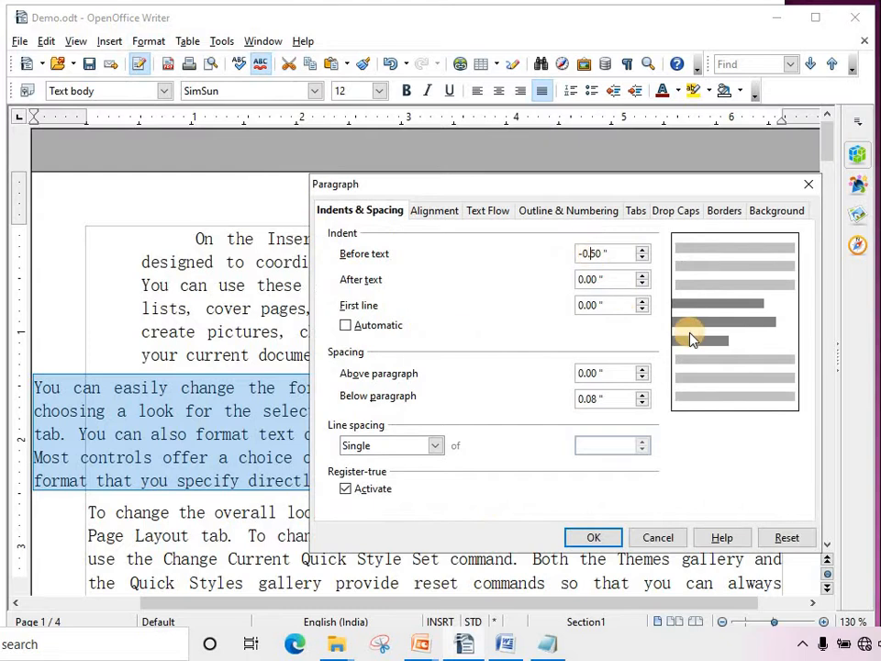
key("shift+Right")
type("3")
left_click(582, 280)
key("shift+Right")
type("3-")
left_click(612, 537)
left_click(639, 487)
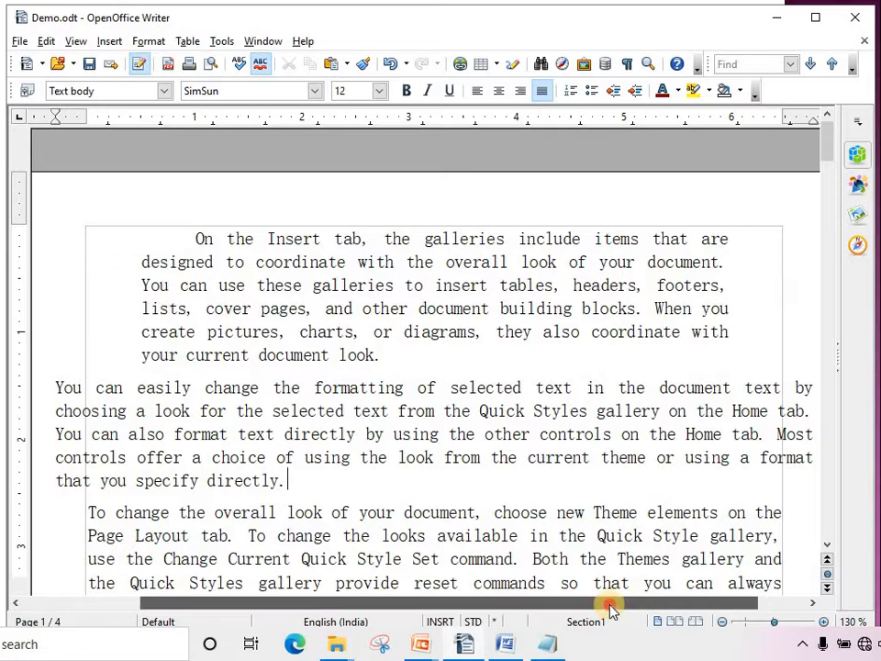
Step: Turn the first paragraph into a hanging indent by setting its first-line indent to -0.50"
left_click_drag(611, 604, 625, 604)
scroll(432, 527, "down", 1, "ctrl")
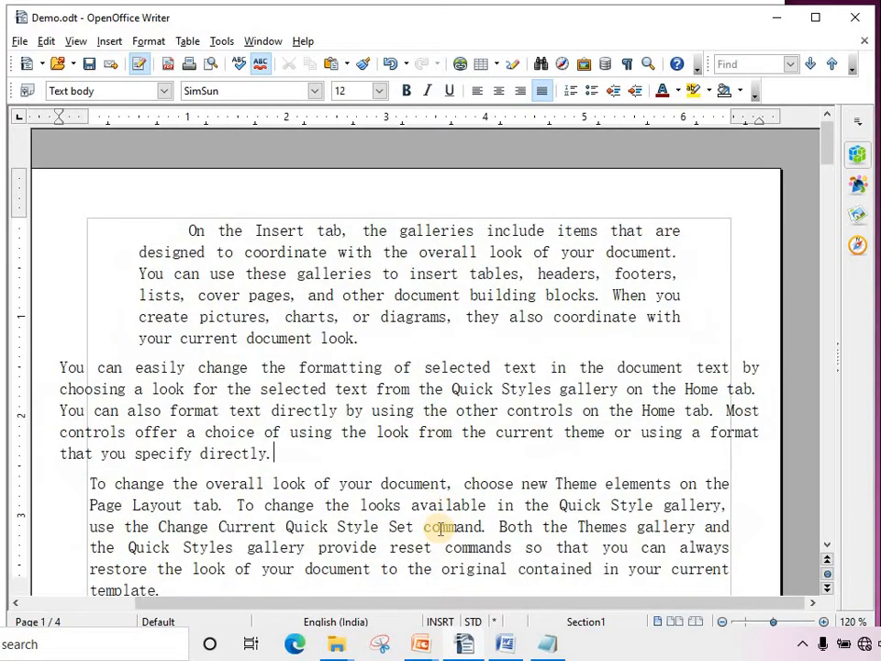
left_click_drag(456, 604, 437, 604)
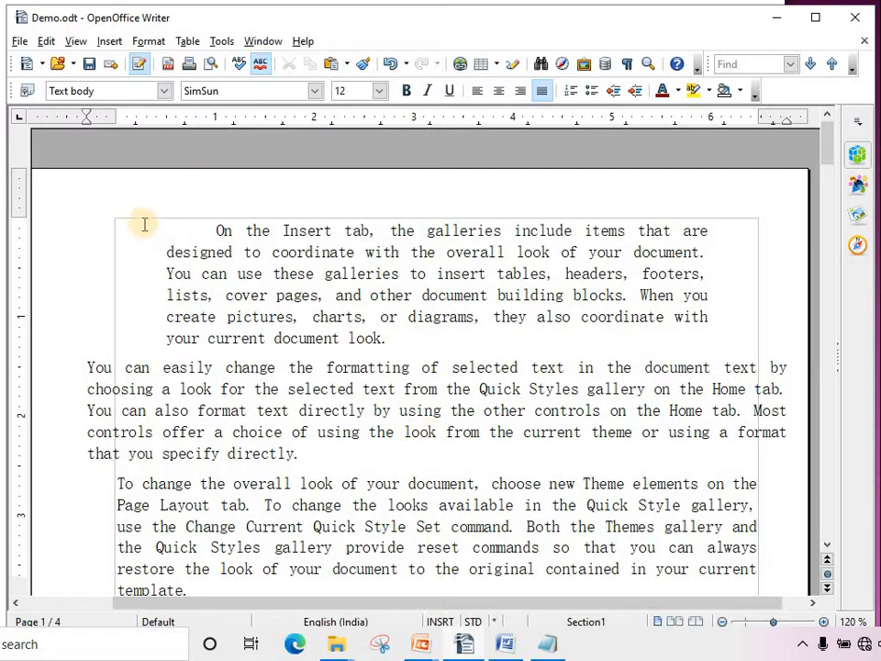
left_click(217, 231)
left_click(436, 335, "shift")
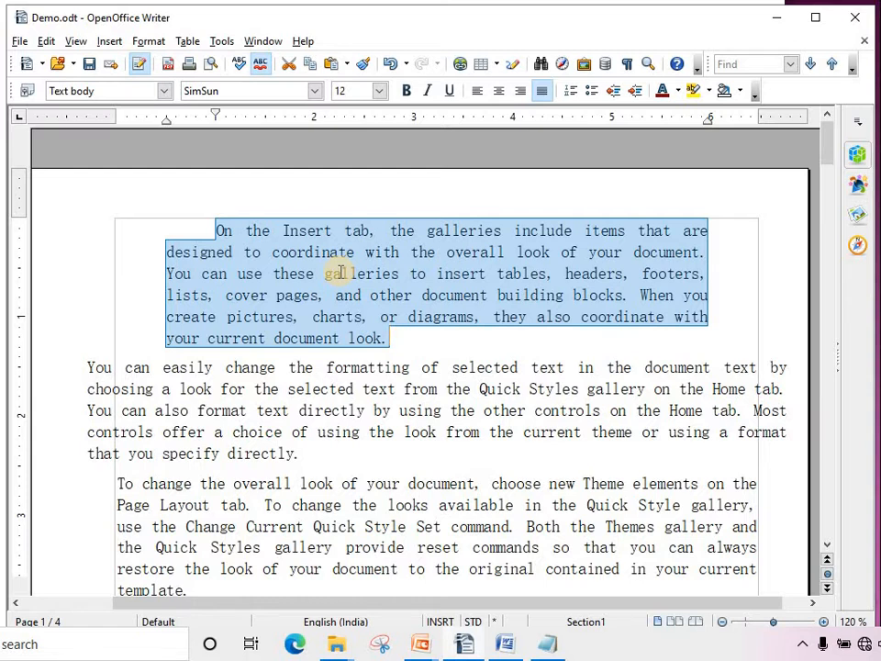
left_click(148, 41)
left_click(187, 108)
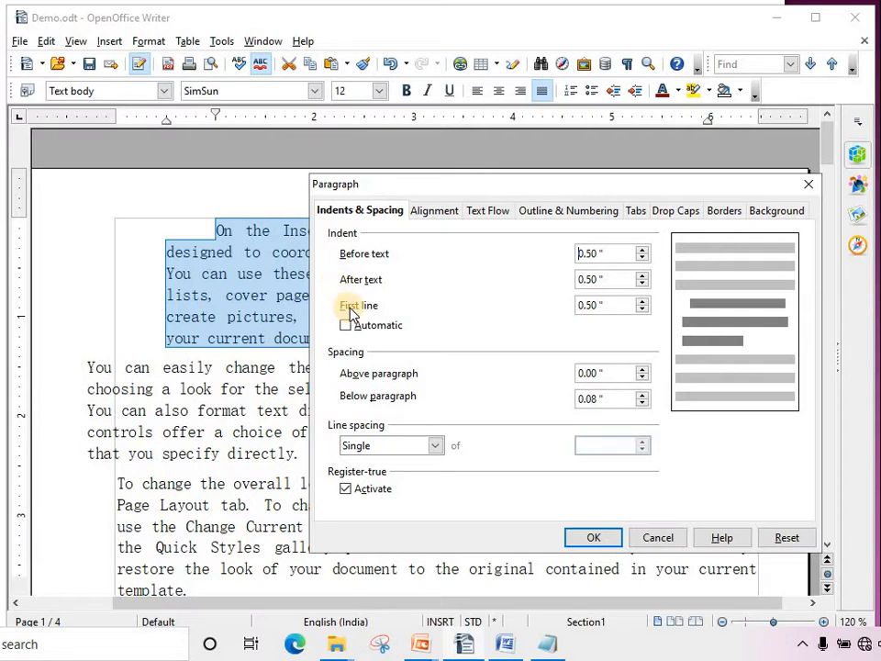
left_click(592, 304)
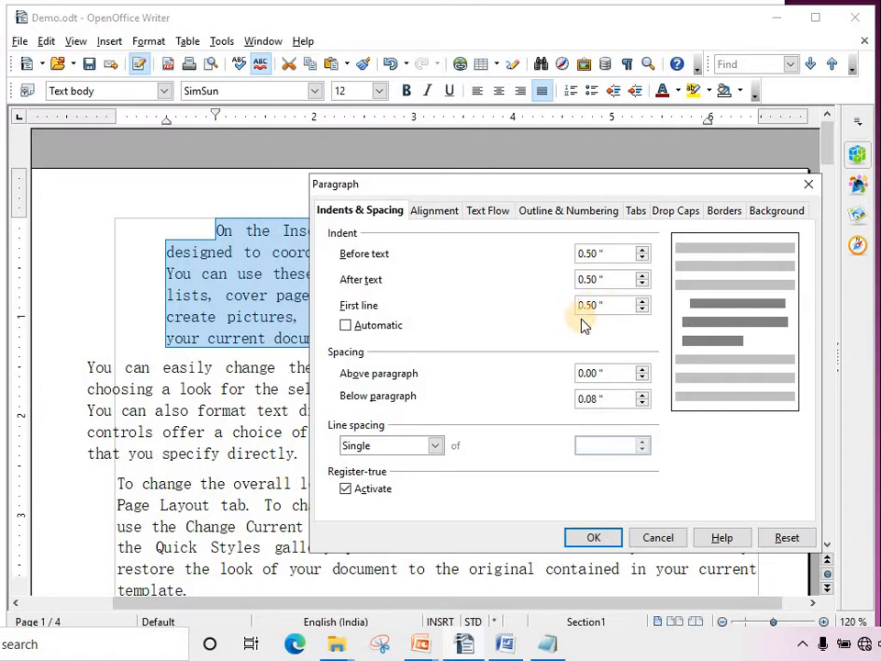
type("-")
left_click(595, 538)
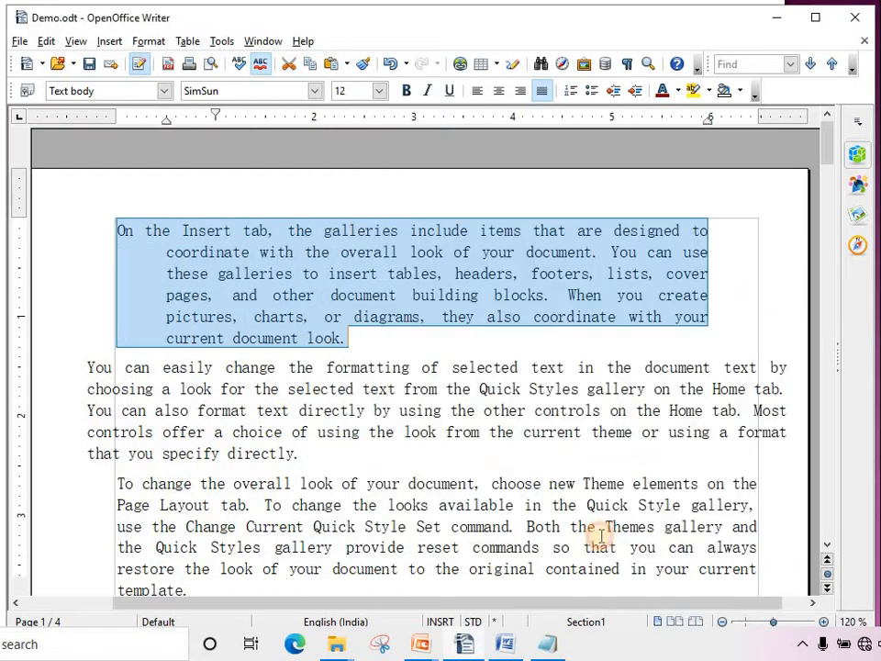
left_click(467, 431)
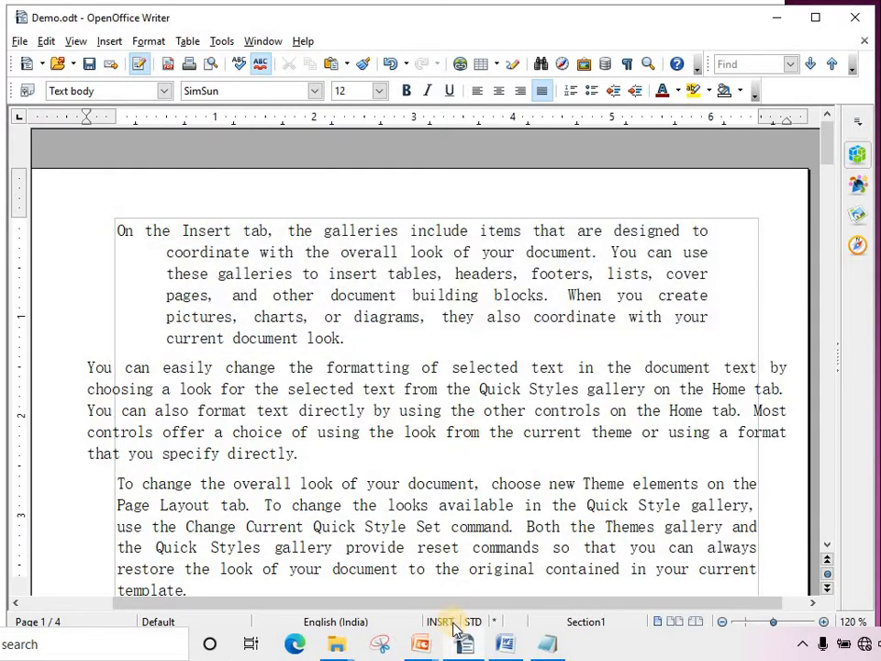
mouse_move(459, 633)
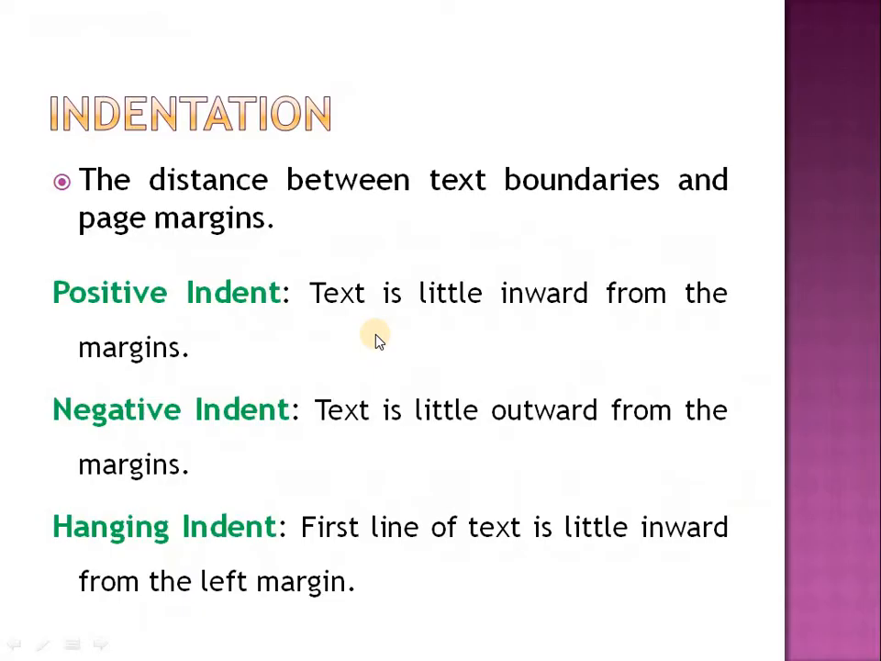
left_click(376, 340)
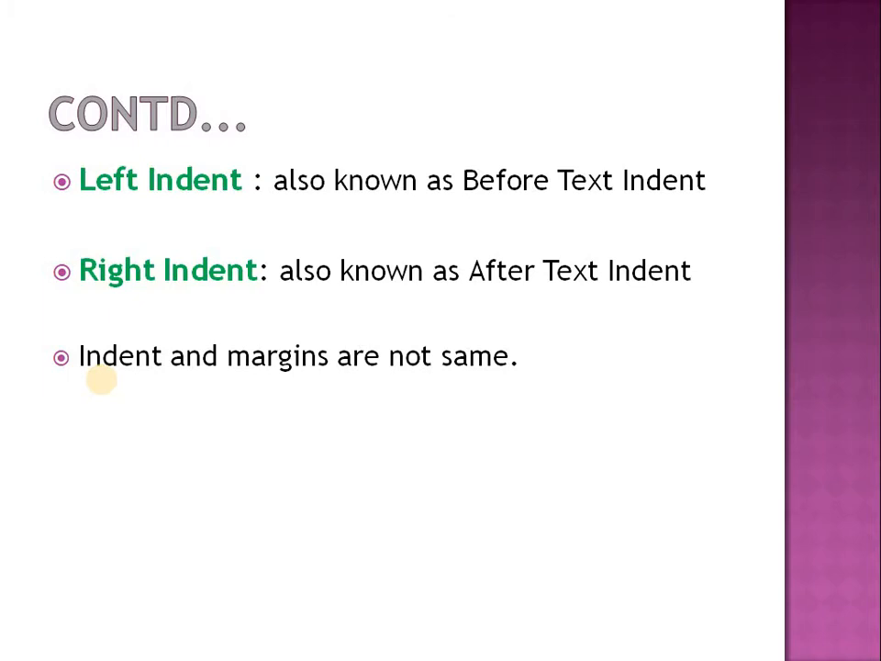
left_click(101, 376)
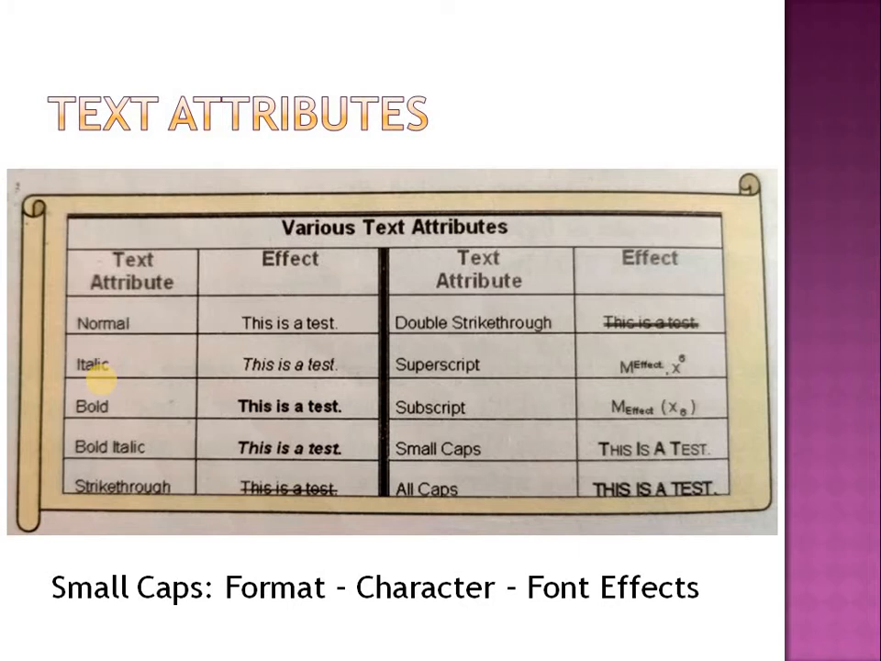
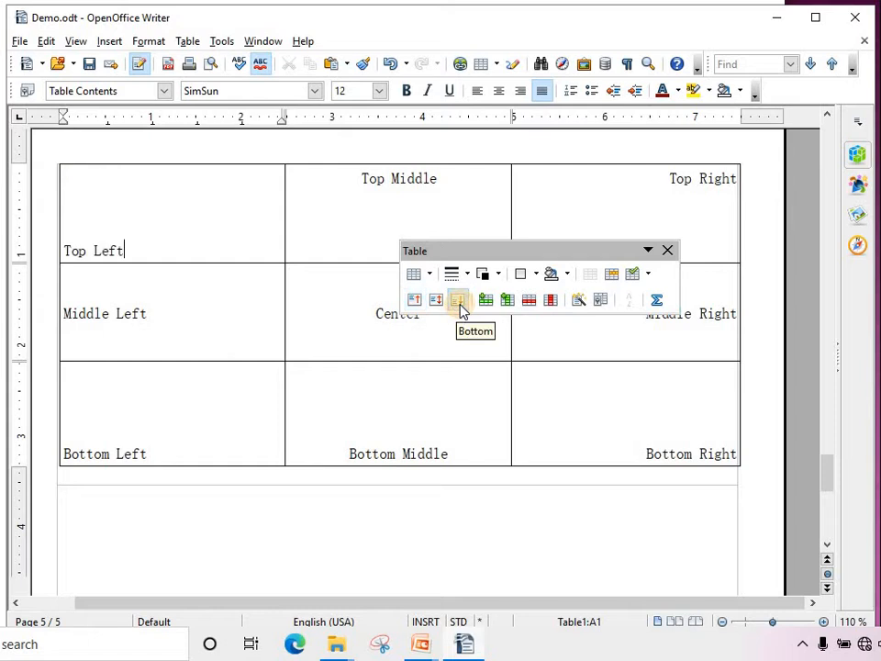
Step: Align the text in the "Top Left" table cell vertically to the top, to the bottom, and back to the top
left_click(416, 305)
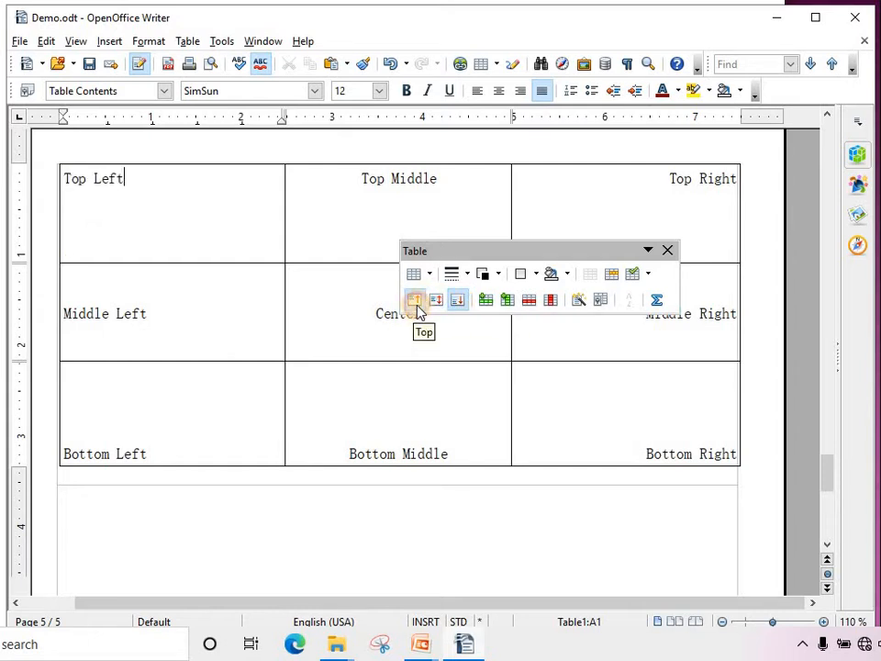
right_click(139, 208)
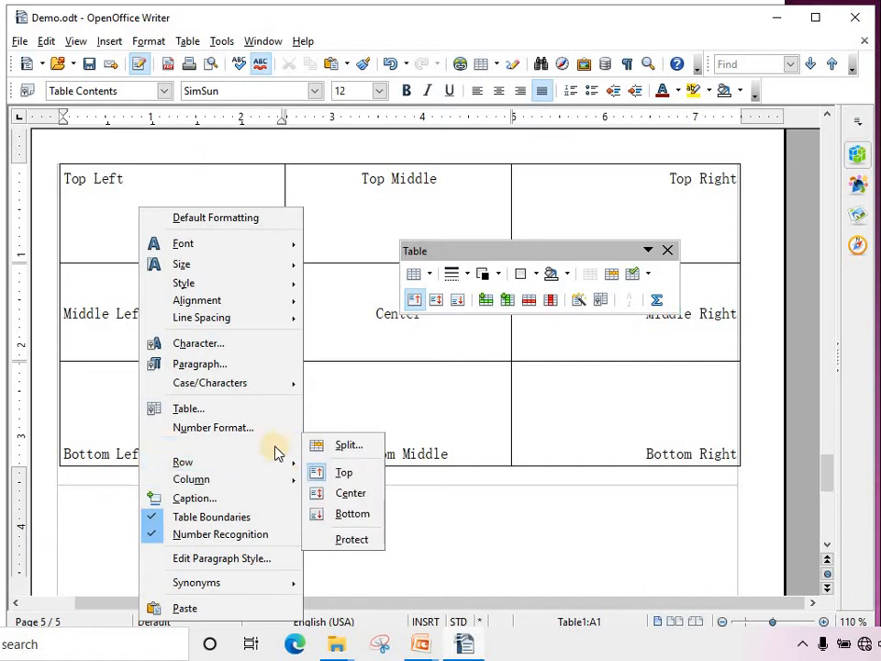
mouse_move(288, 456)
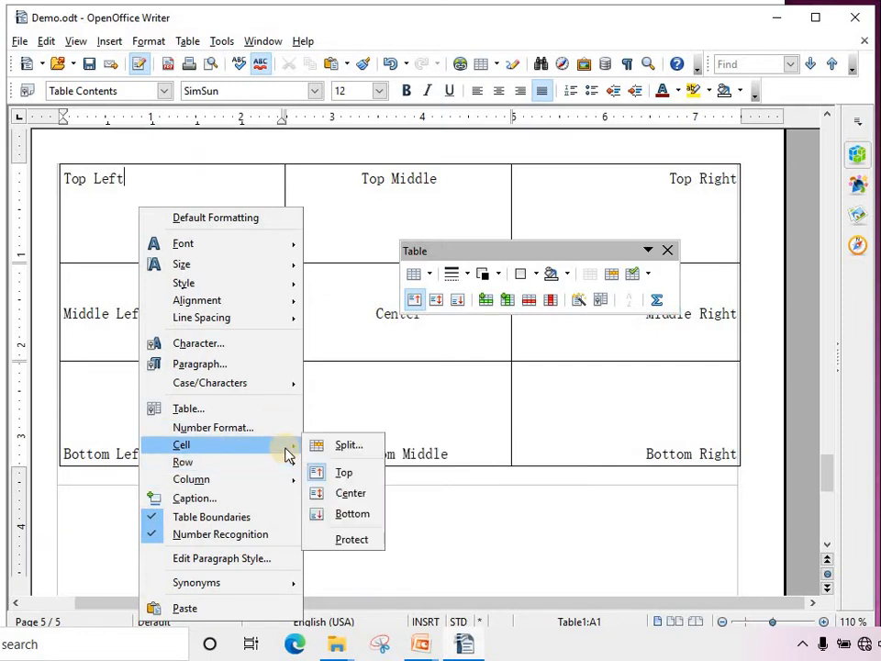
left_click(354, 513)
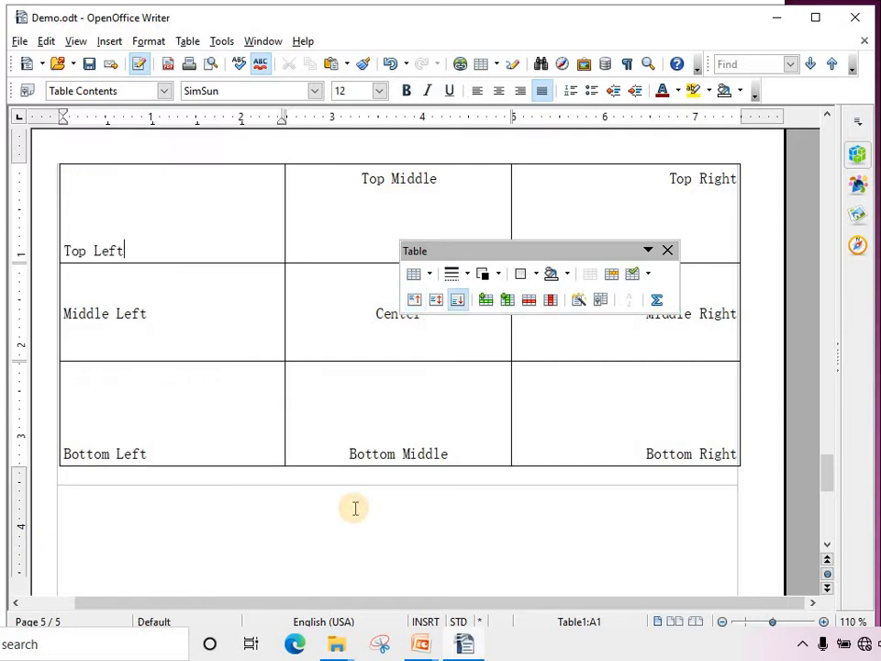
left_click(414, 300)
key("Tab")
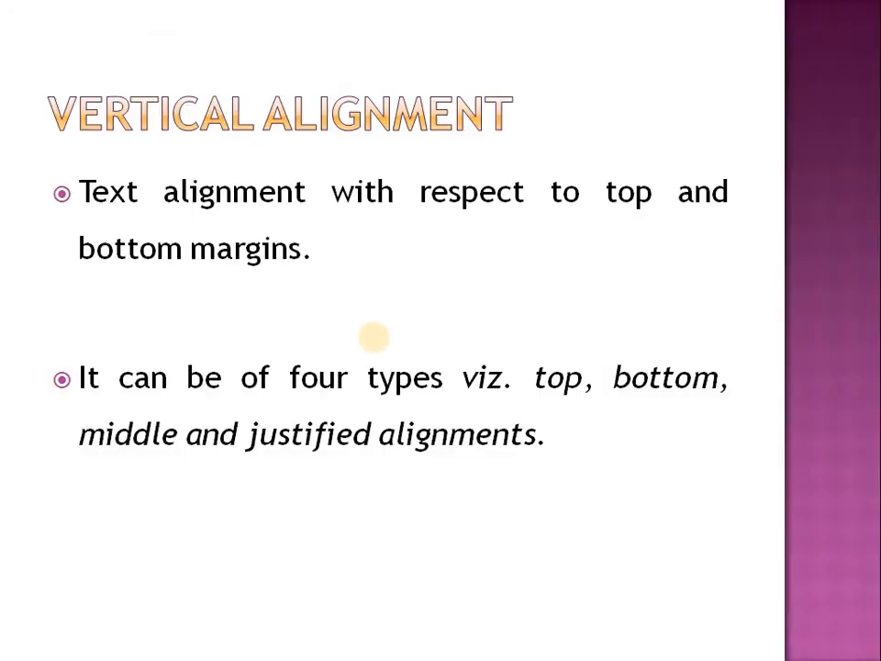
left_click(374, 339)
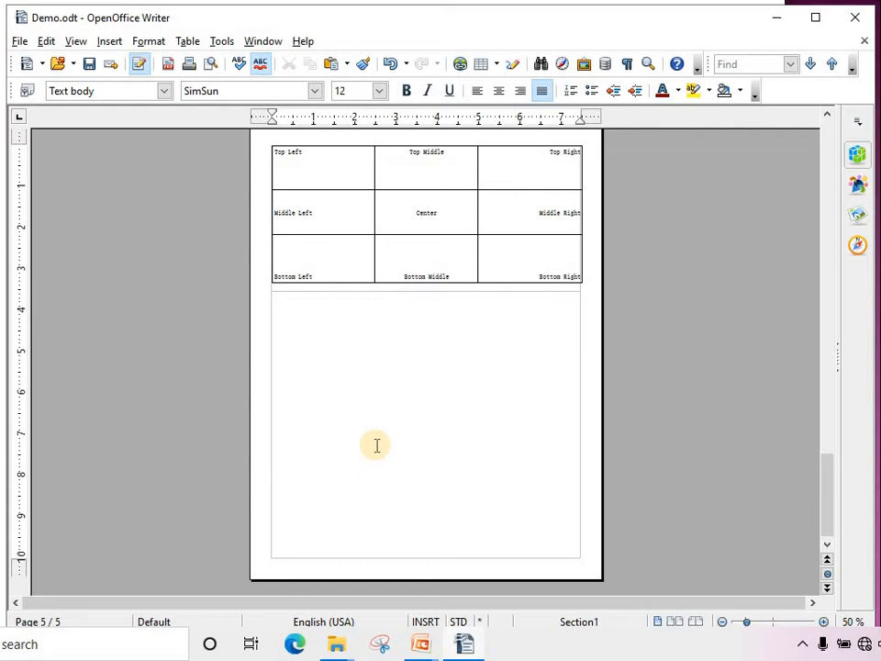
Step: Change the page orientation of the Default page style to Landscape for the whole document
scroll(366, 409, "up", 5)
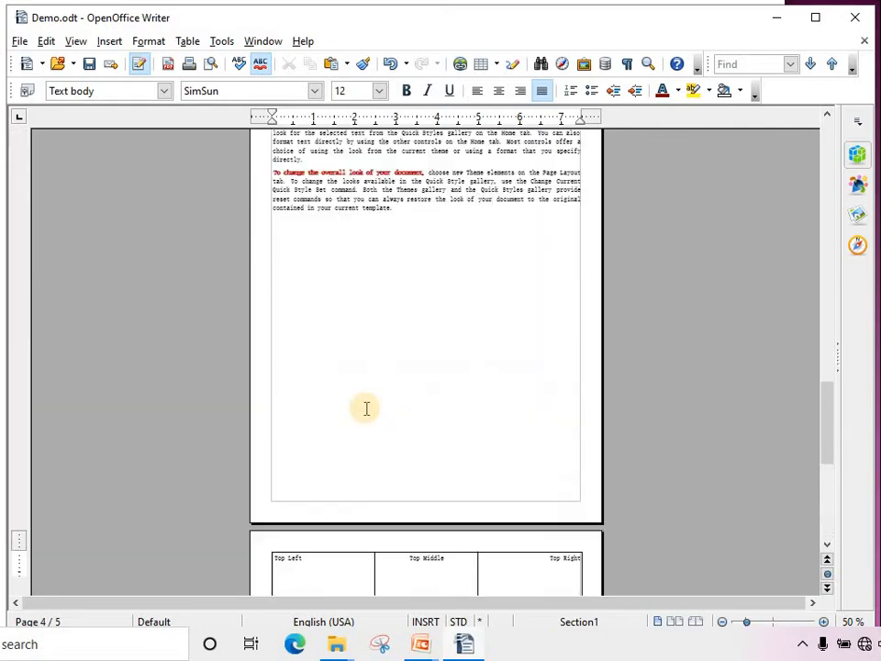
scroll(366, 408, "up", 15)
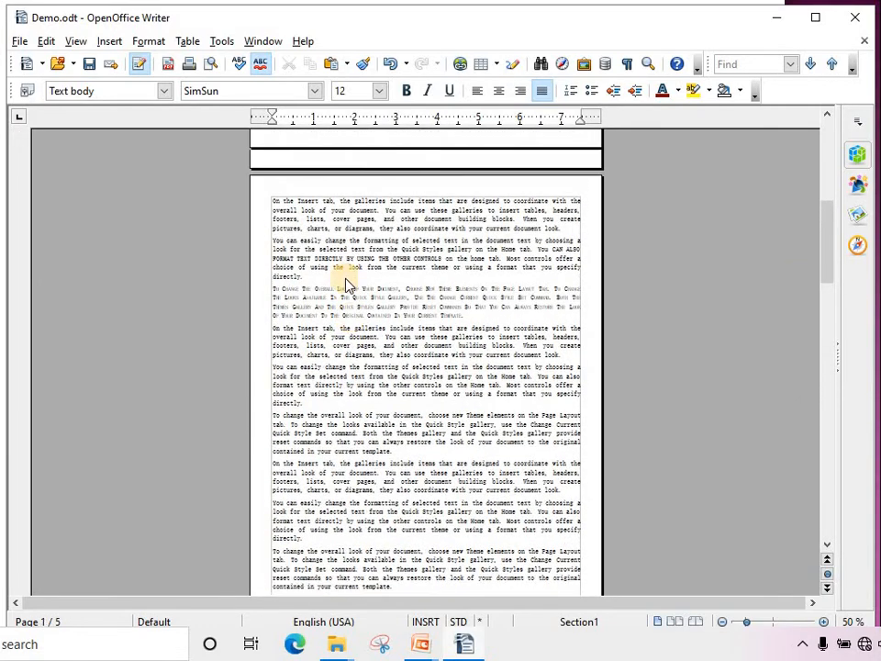
scroll(347, 286, "up", 6)
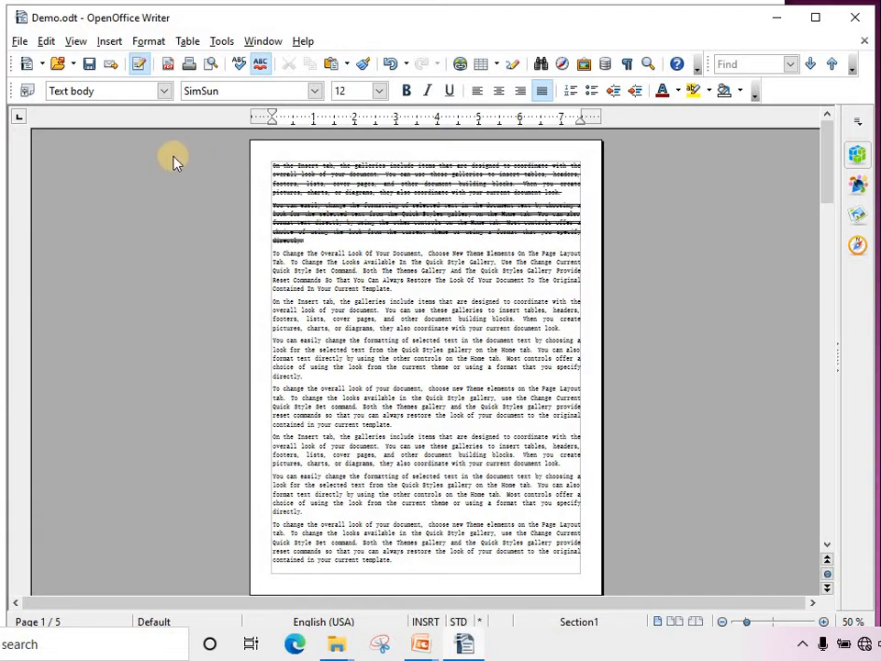
left_click(147, 41)
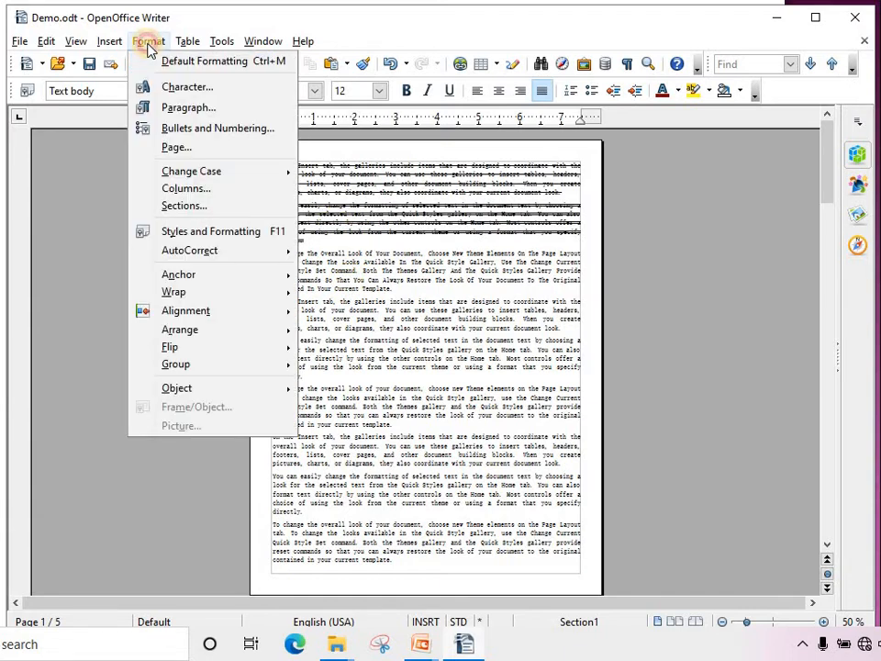
left_click(169, 147)
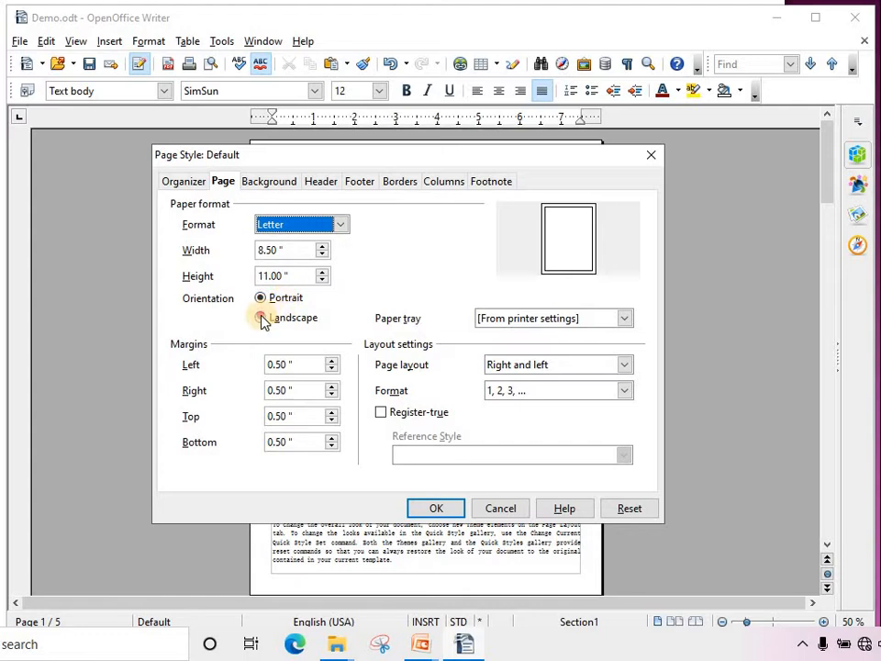
left_click(261, 316)
left_click(429, 507)
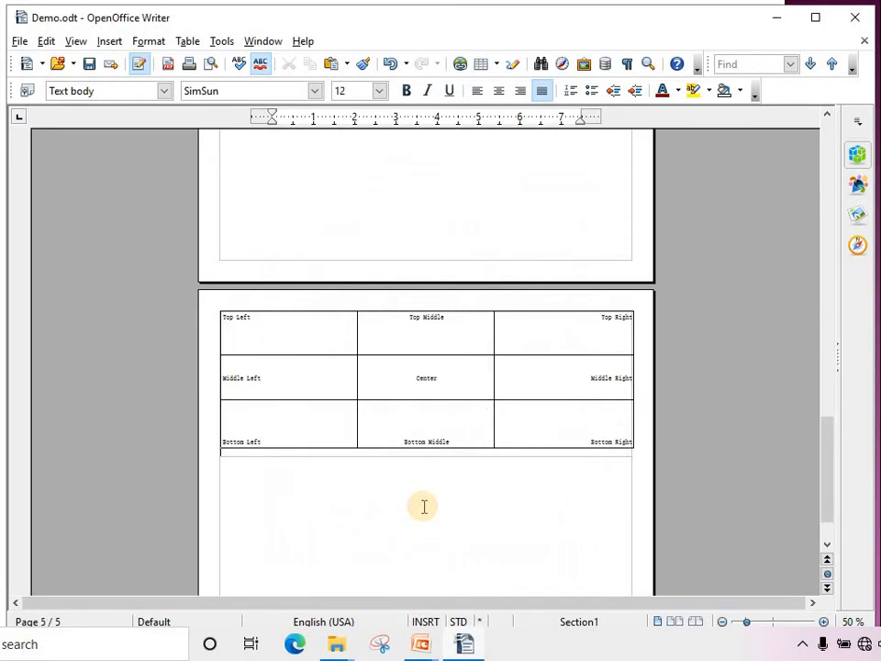
Step: Examine how the text pages and the alignment table are laid out in landscape orientation
scroll(389, 381, "up", 15)
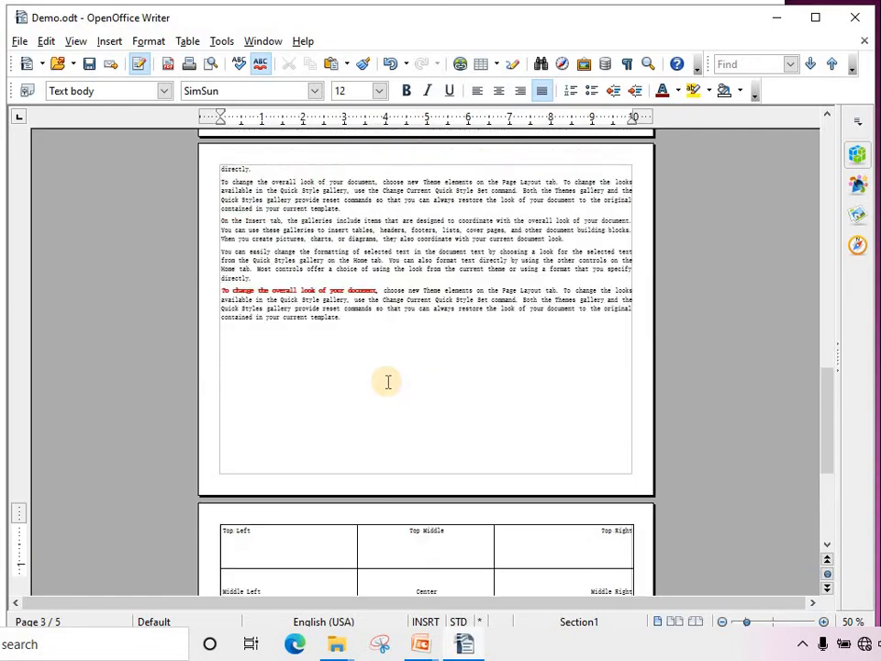
scroll(388, 381, "up", 5)
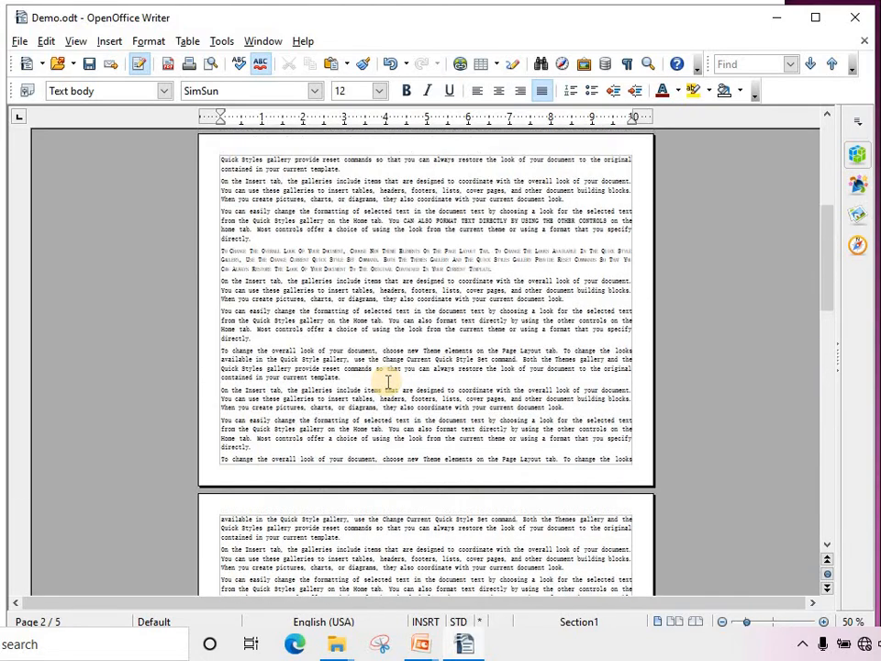
scroll(388, 381, "down", 6)
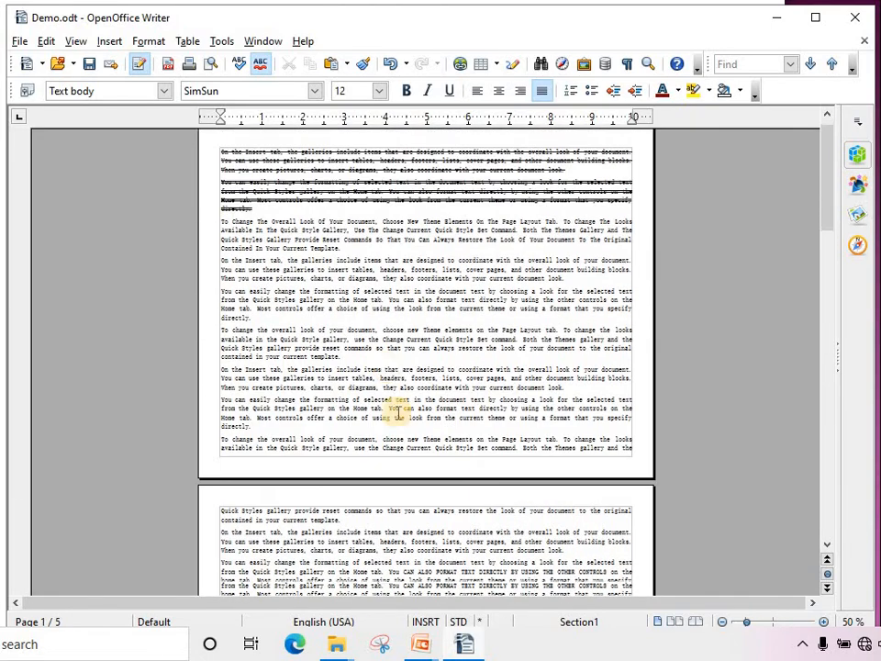
scroll(447, 436, "down", 5)
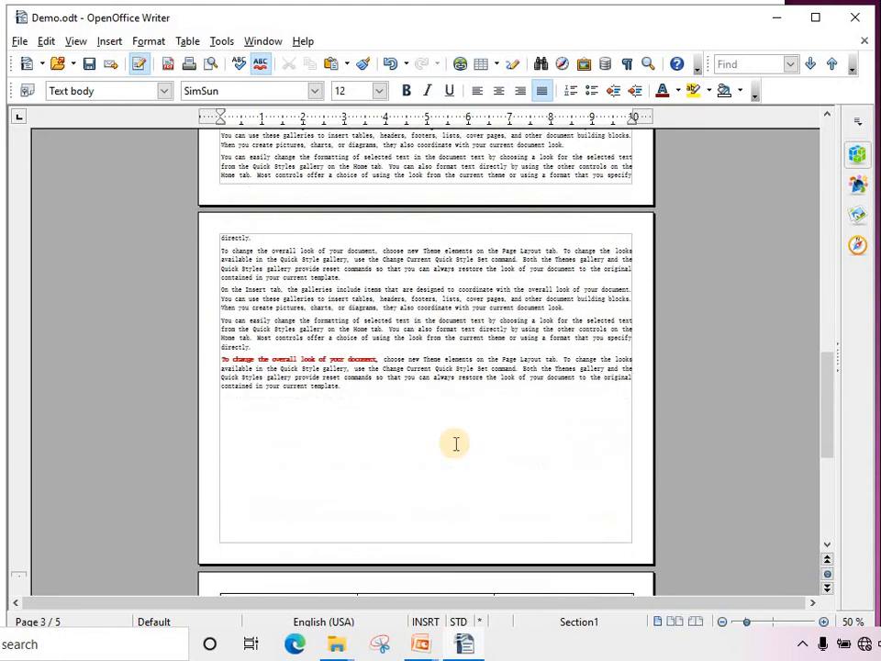
scroll(454, 442, "up", 5, "ctrl")
scroll(455, 442, "down", 5)
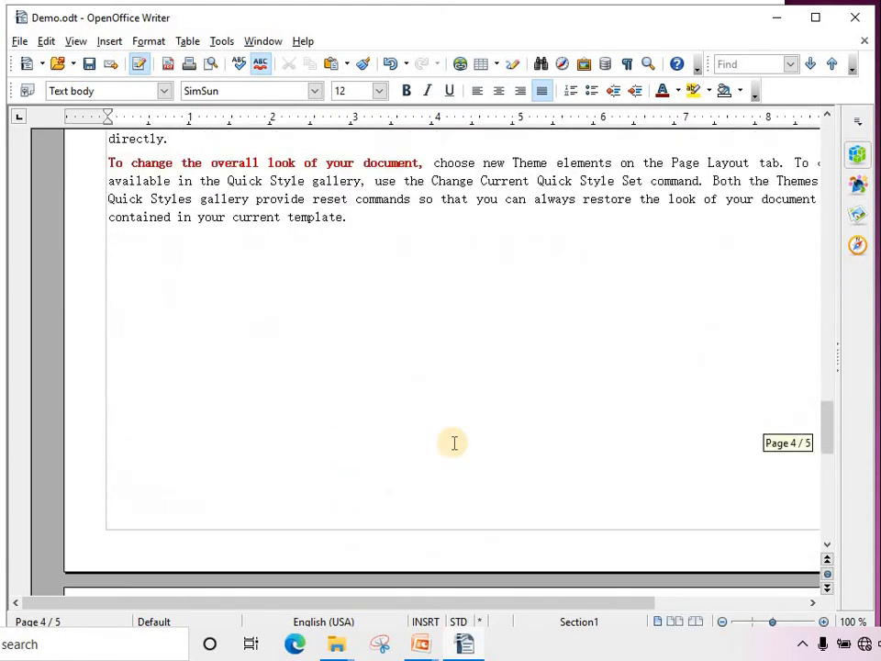
scroll(454, 442, "down", 4, "ctrl")
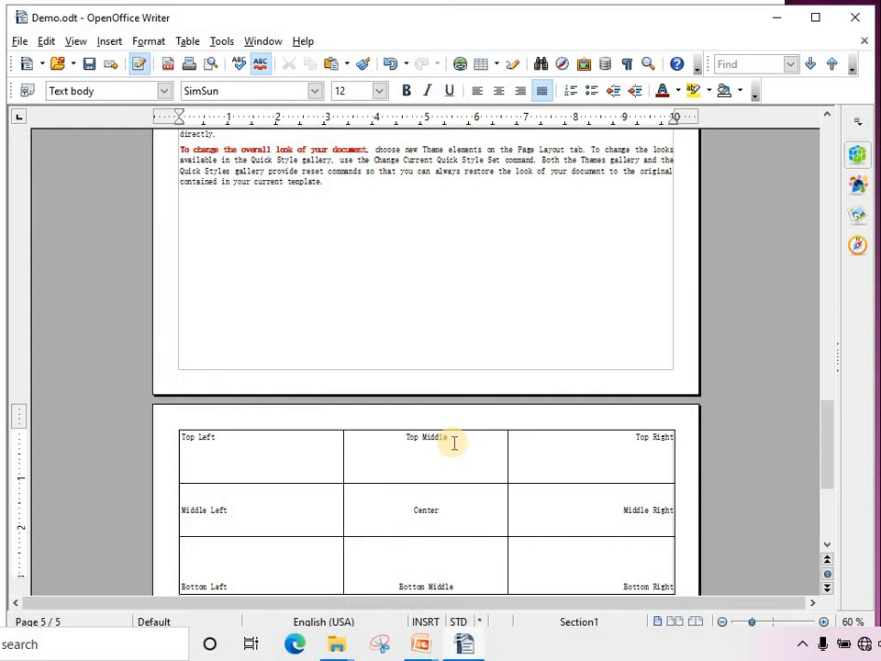
scroll(454, 443, "down", 5)
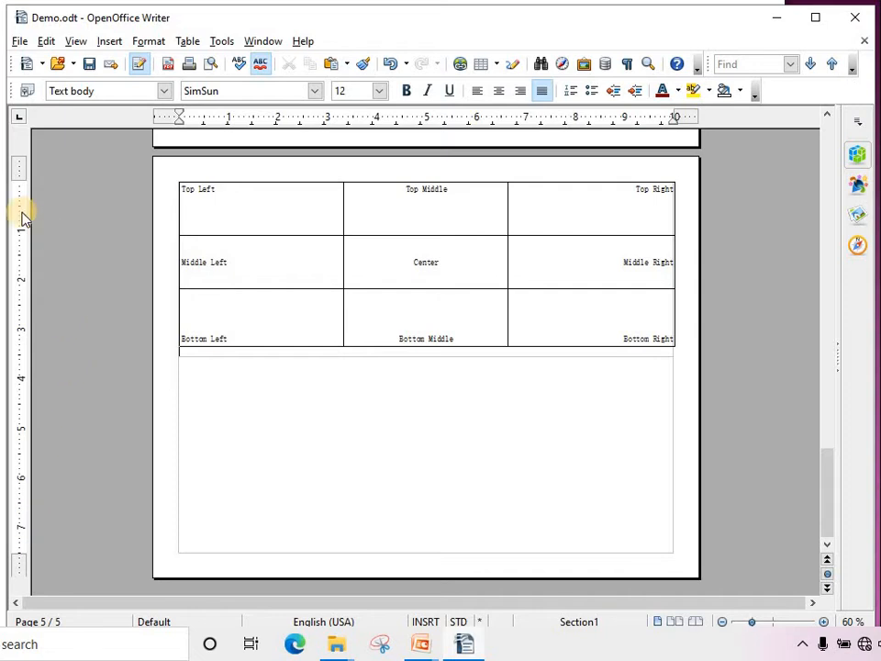
Step: Set the page orientation of the Default page style back to Portrait
left_click(155, 40)
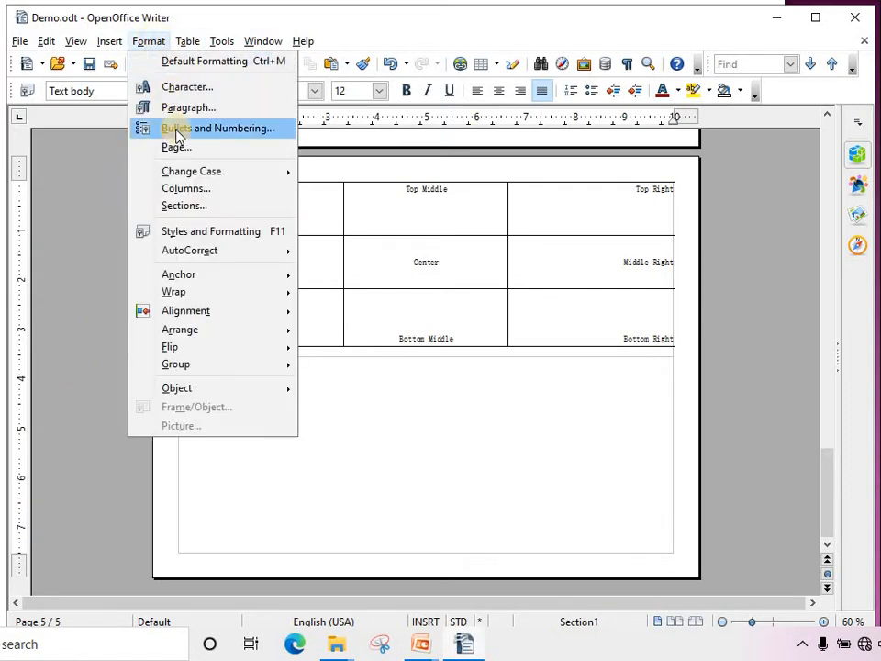
left_click(180, 149)
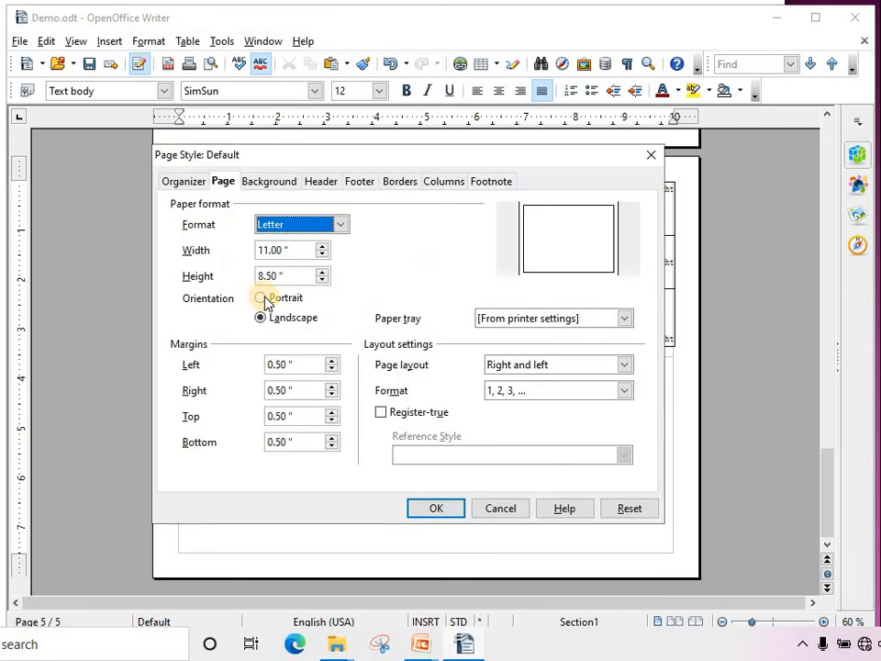
left_click(263, 299)
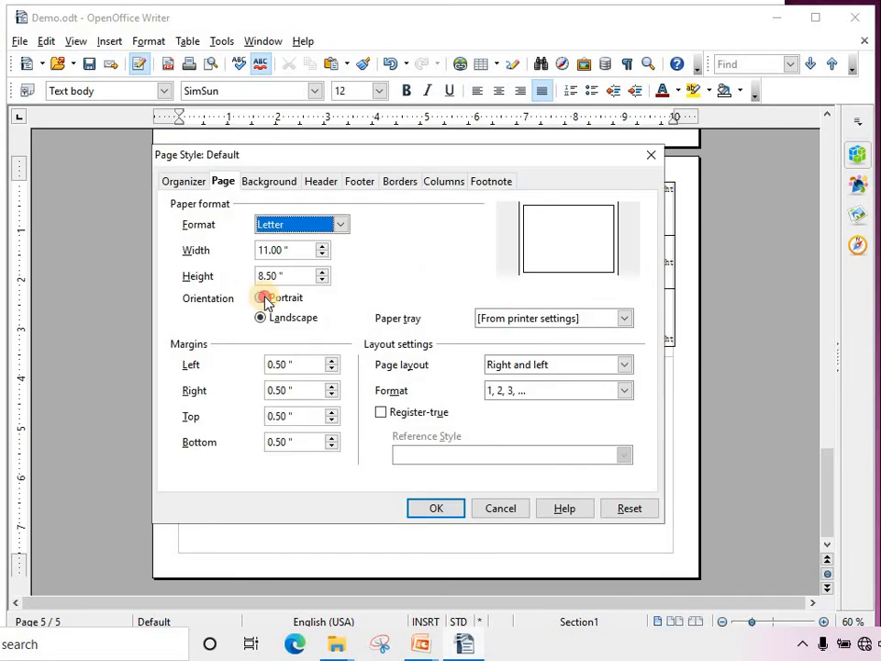
left_click(430, 508)
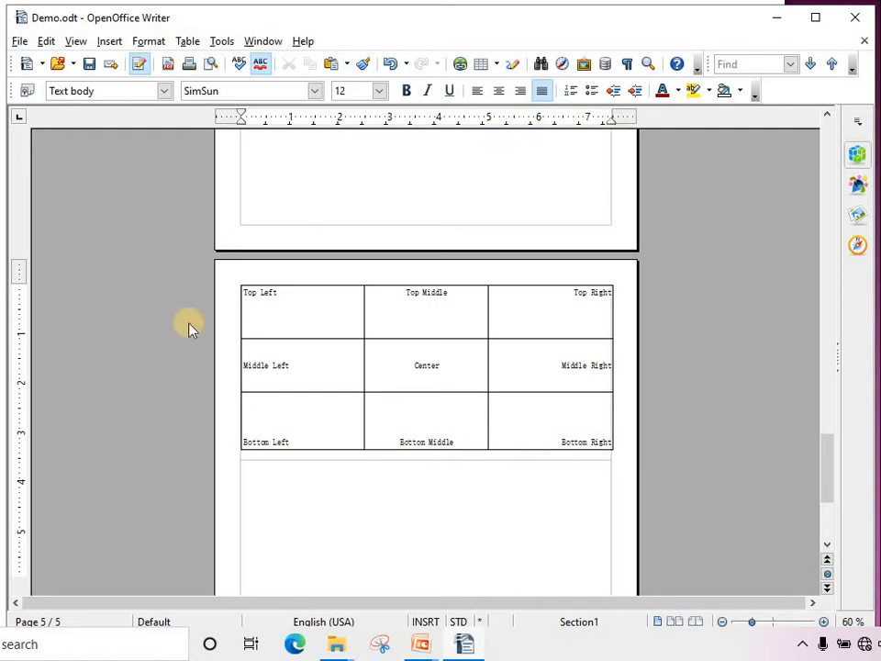
Step: Try to delete the empty space between the last paragraph on page 4 and the table, and undo the last deletion
scroll(43, 395, "down", 5)
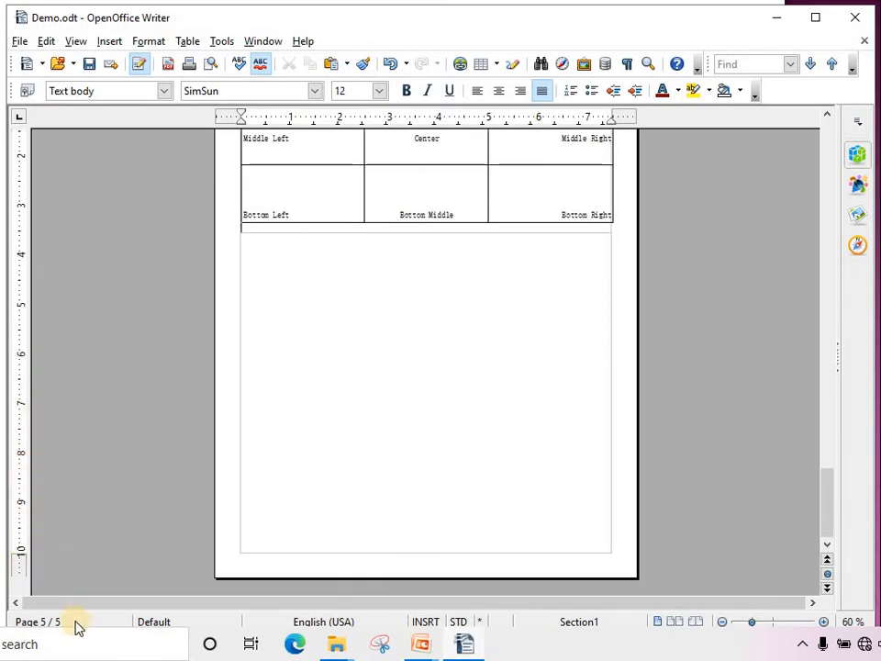
scroll(506, 347, "up", 3)
scroll(505, 347, "up", 10)
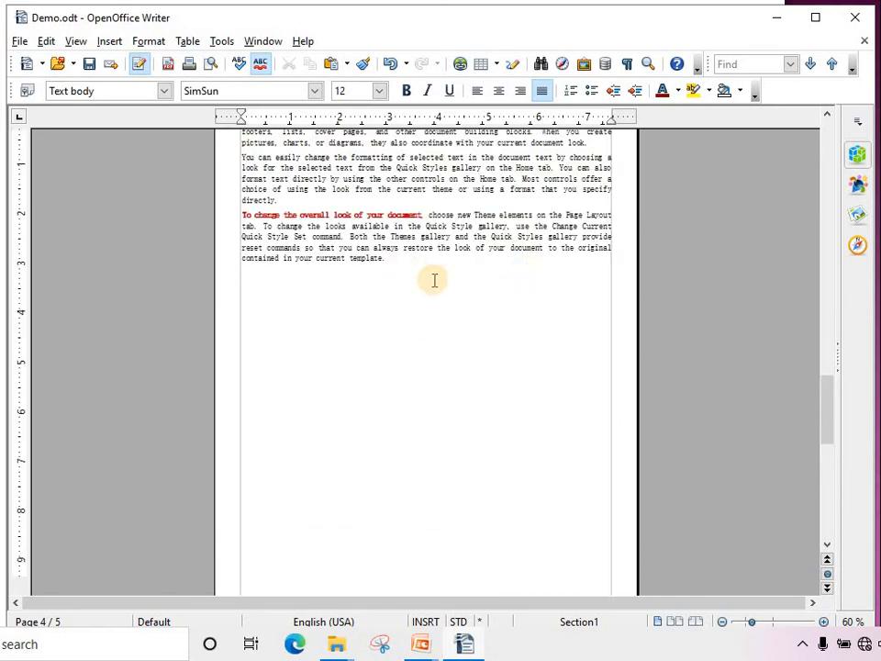
key("Down")
scroll(377, 354, "up", 3)
scroll(377, 355, "up", 4)
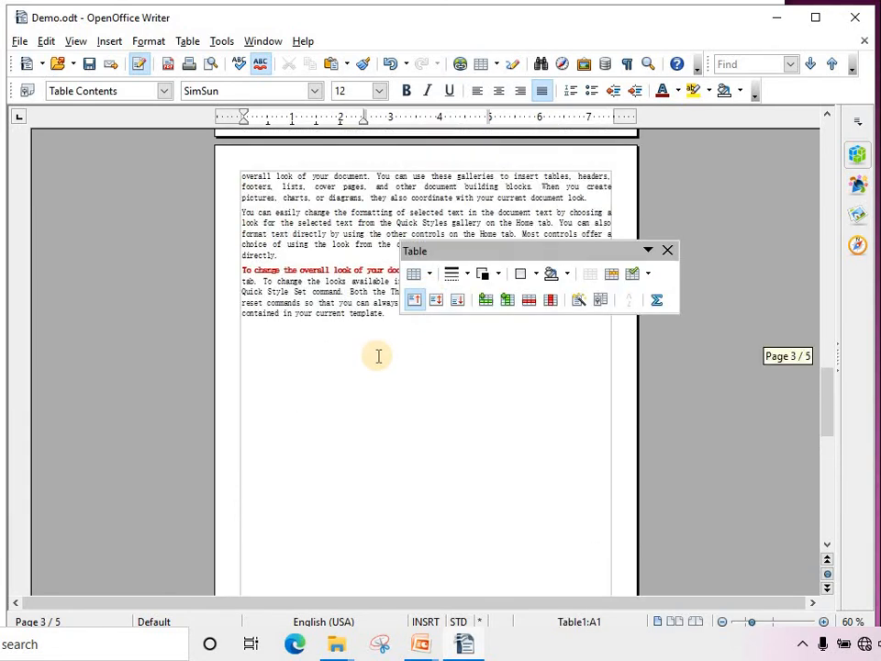
left_click(380, 355)
key("Down")
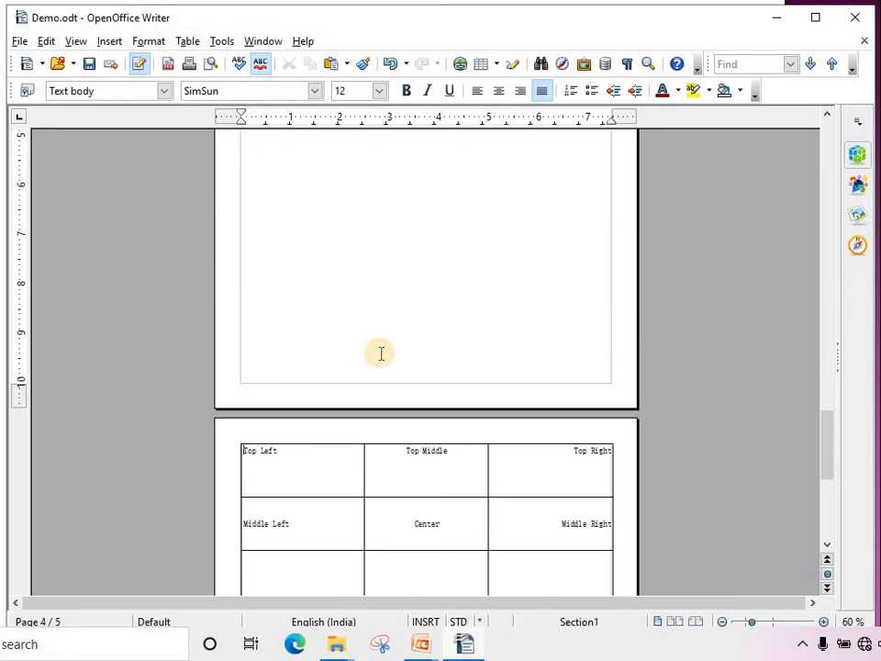
scroll(380, 352, "up", 4)
left_click(401, 248)
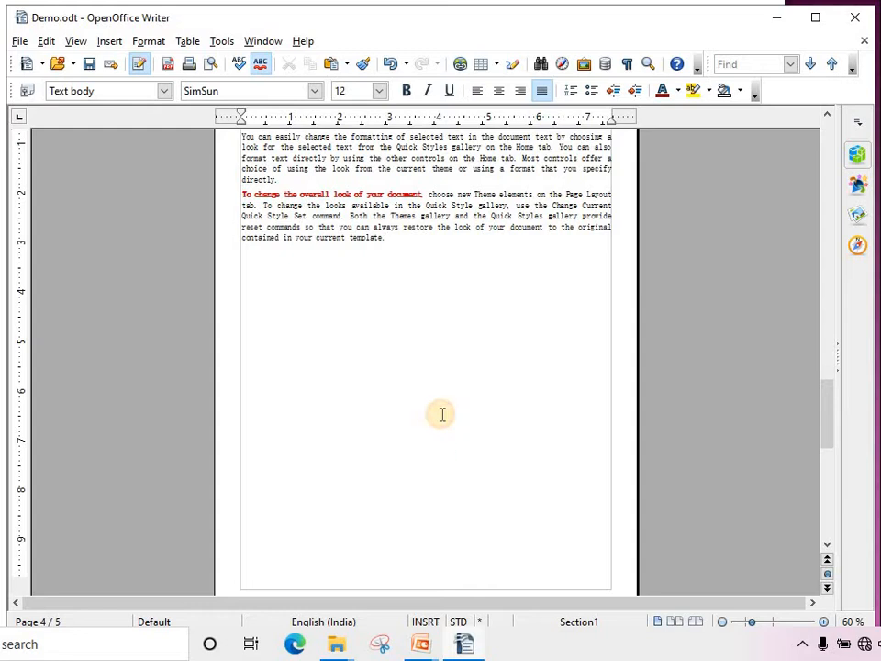
key("Down")
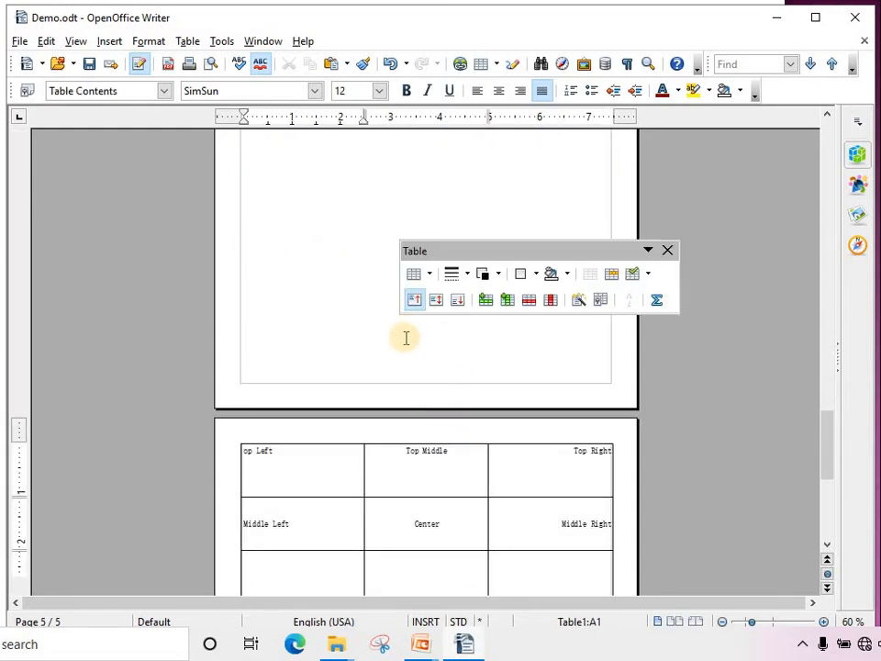
key("ctrl+z")
Step: Delete all the text on page 4, from "overall look of your document" to "contained in your current template."
left_click(294, 354)
scroll(295, 355, "up", 5)
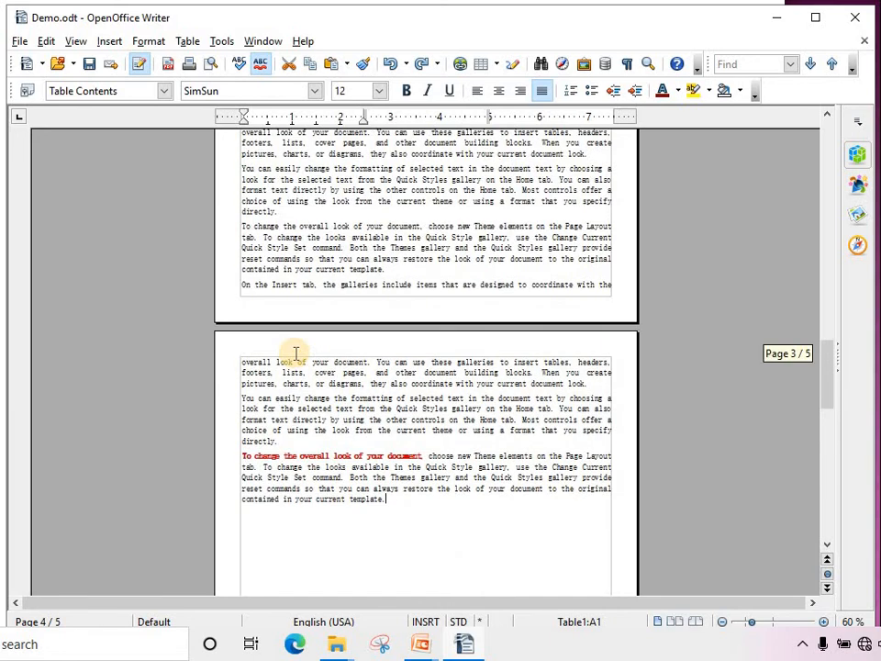
left_click_drag(386, 499, 246, 369)
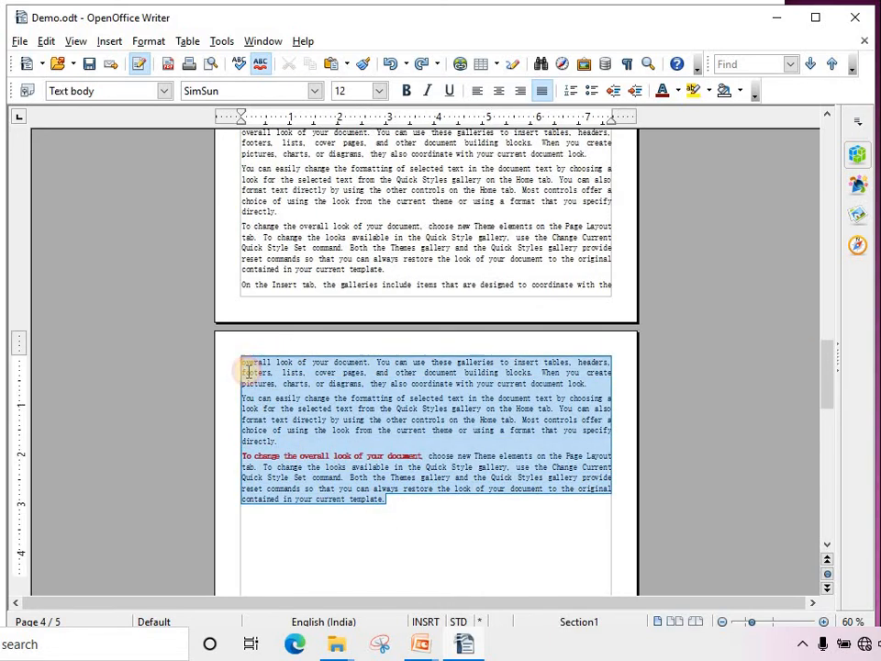
key("Delete")
Step: Set the page orientation of the Default page style to Landscape
scroll(309, 414, "down", 6)
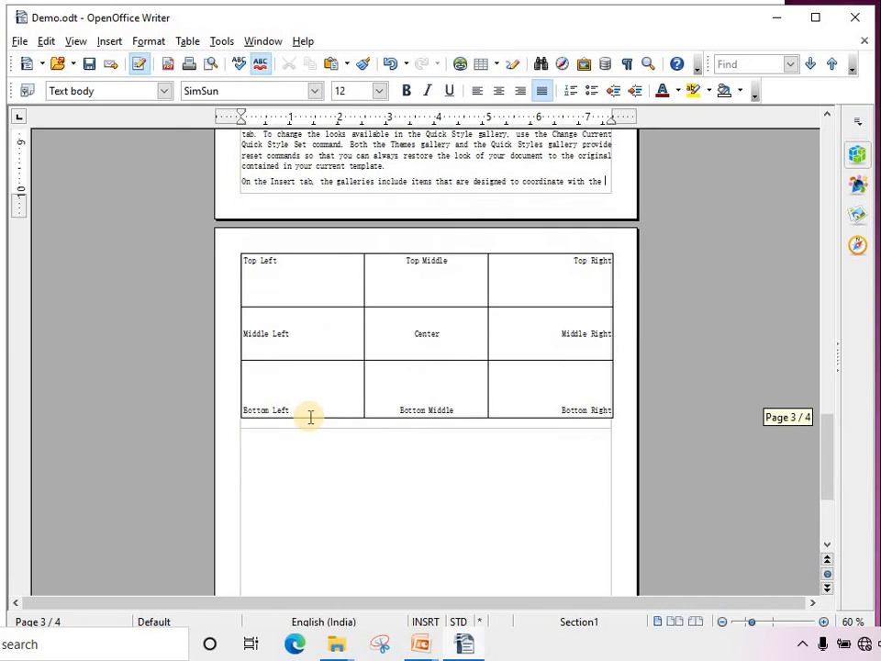
scroll(340, 453, "up", 3)
scroll(354, 385, "up", 3)
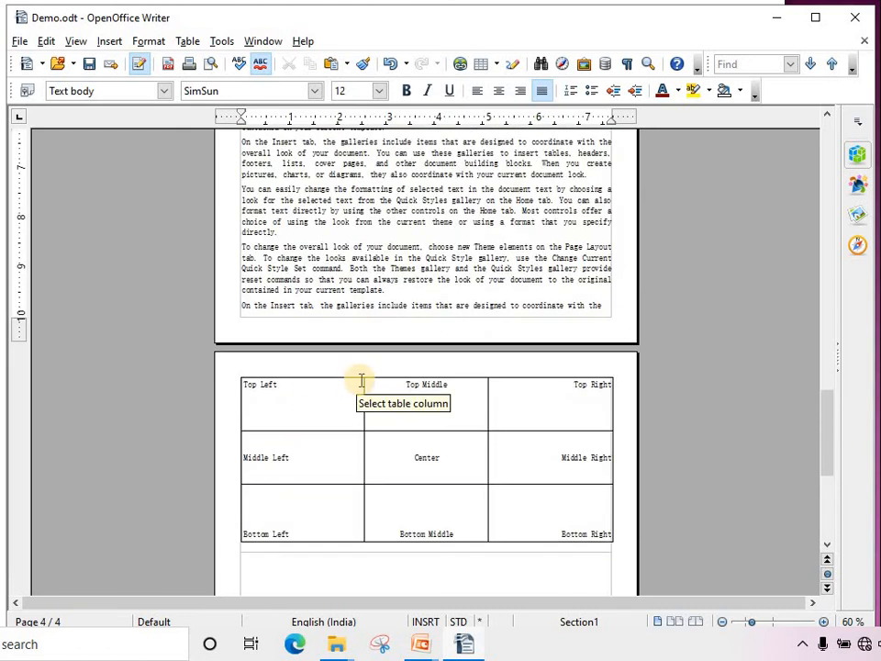
left_click(147, 41)
left_click(176, 148)
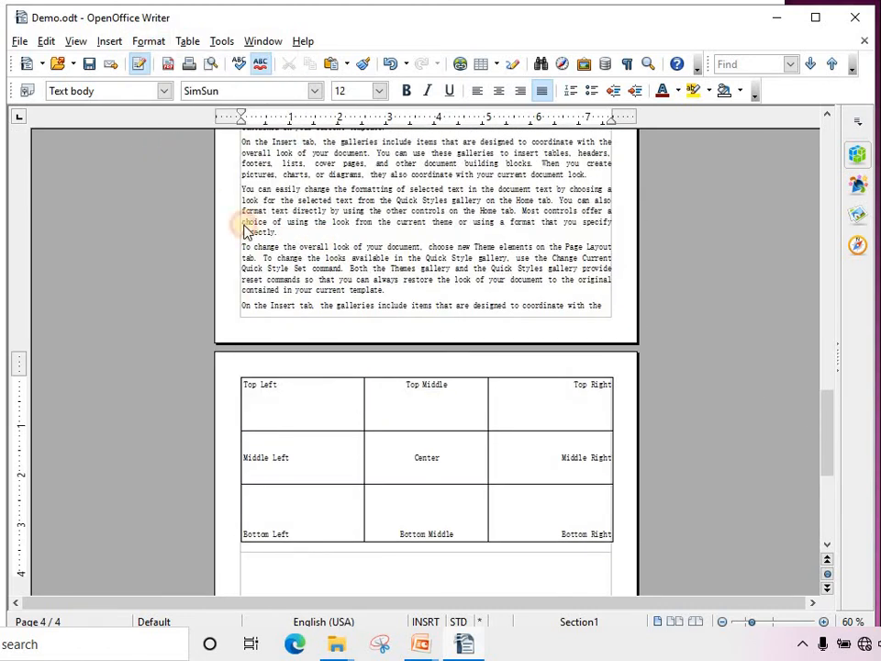
left_click(289, 323)
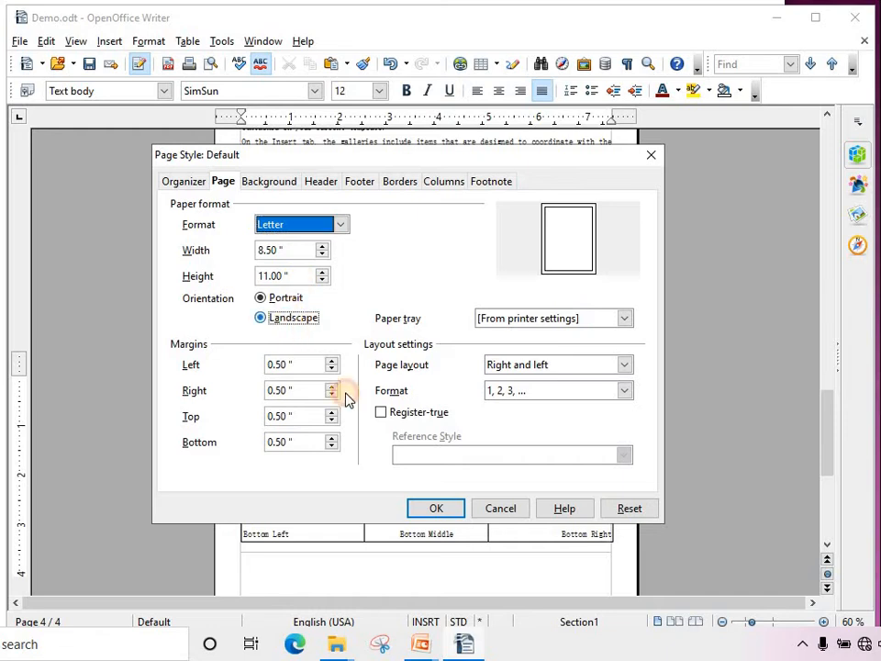
left_click(439, 511)
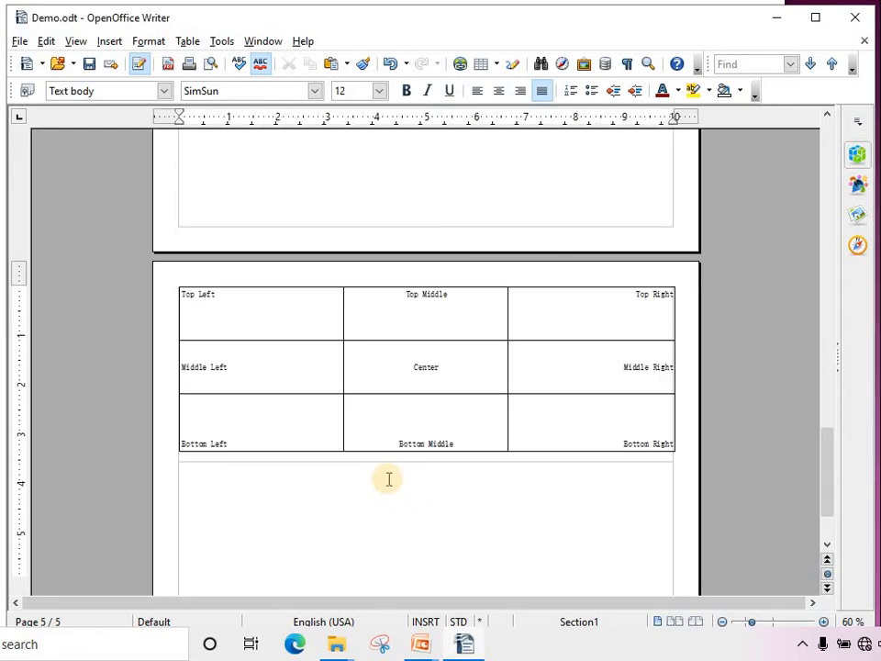
Step: Examine how the alignment table and the text pages are arranged across the document in landscape orientation
scroll(388, 478, "down", 2)
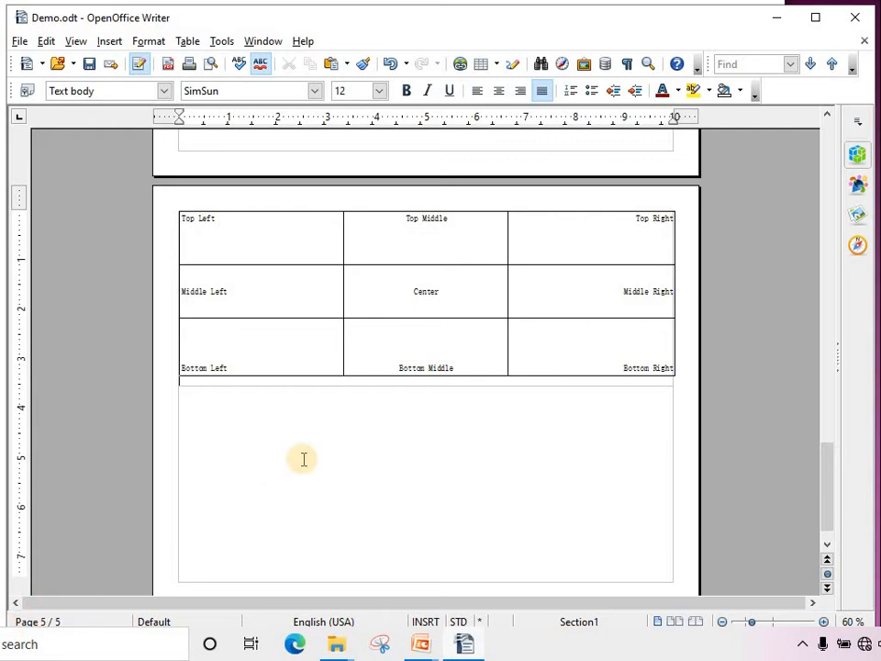
scroll(303, 457, "up", 15)
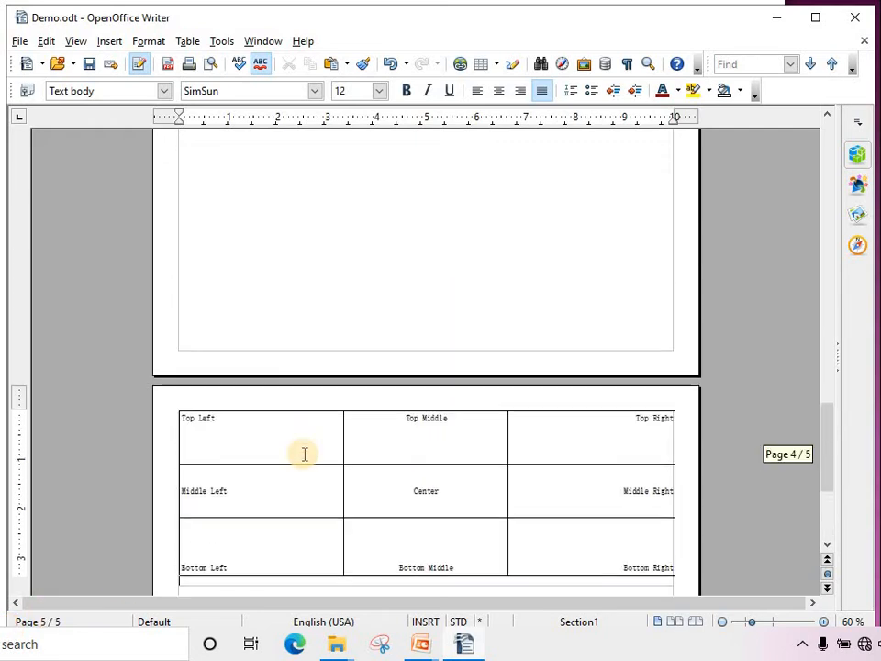
scroll(304, 454, "up", 10)
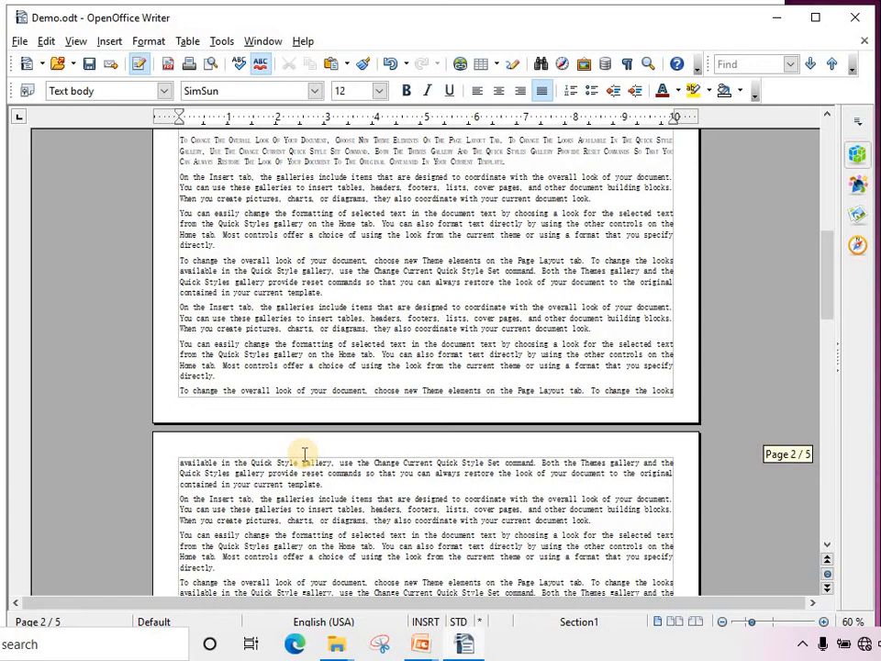
scroll(304, 453, "up", 10)
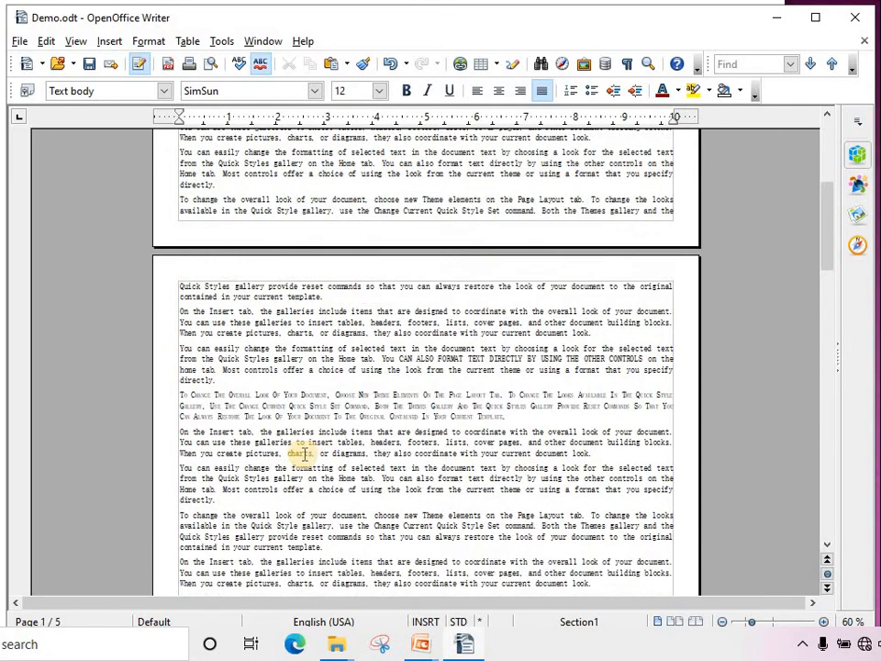
scroll(303, 454, "up", 2)
scroll(320, 472, "down", 3)
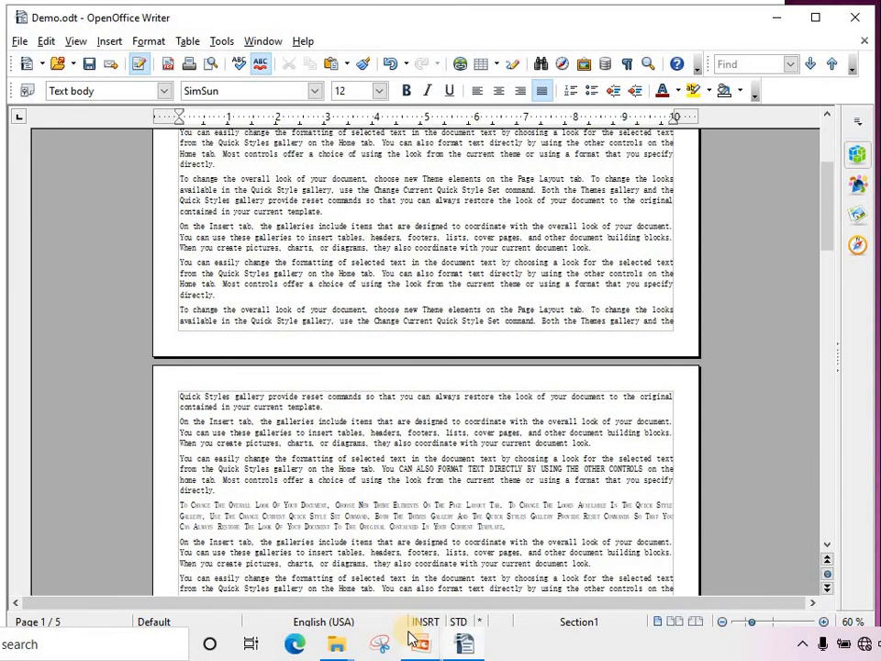
Step: Switch to the PowerPoint slide show and advance through the slides on keys for navigating in the document
mouse_move(410, 635)
left_click(495, 569)
left_click(486, 433)
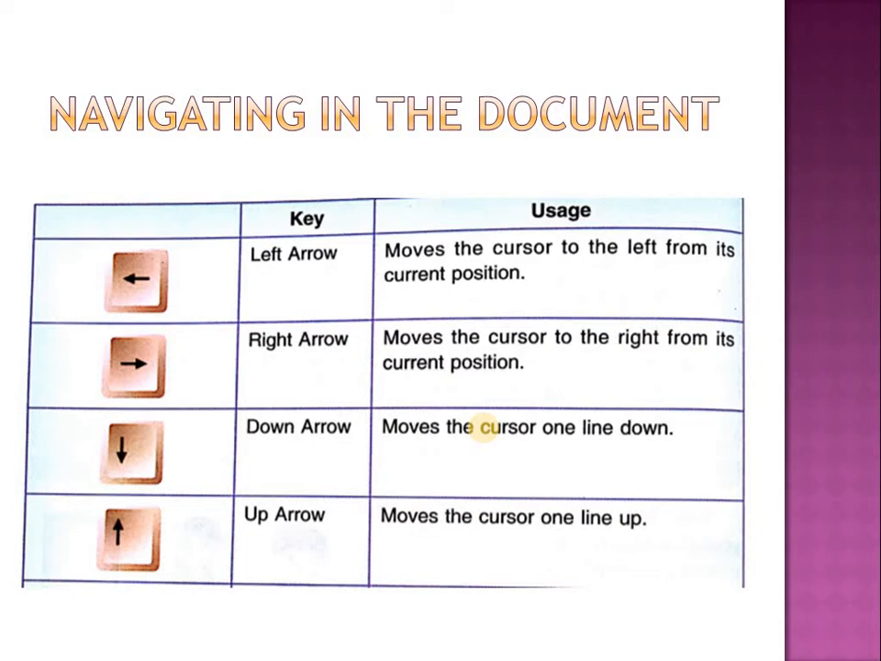
left_click(486, 427)
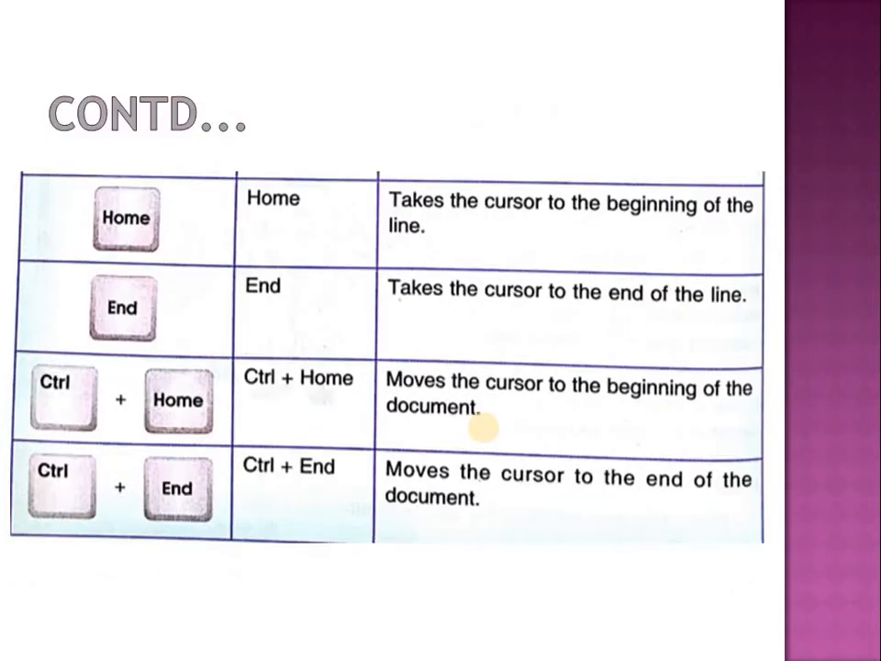
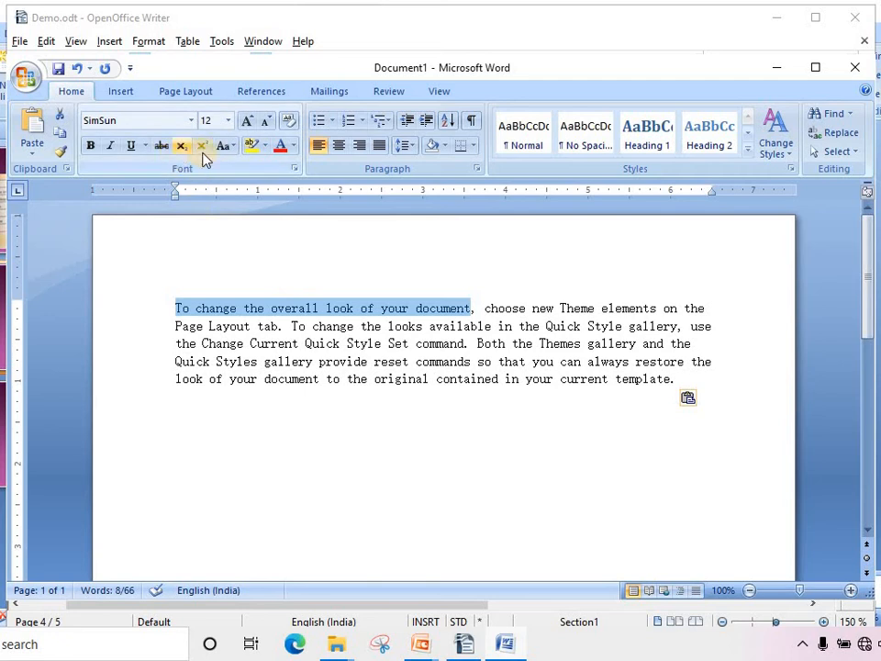
Step: Change the phrase "To change the overall look of your document" in the Word document to tOGGLE cASE
left_click(230, 147)
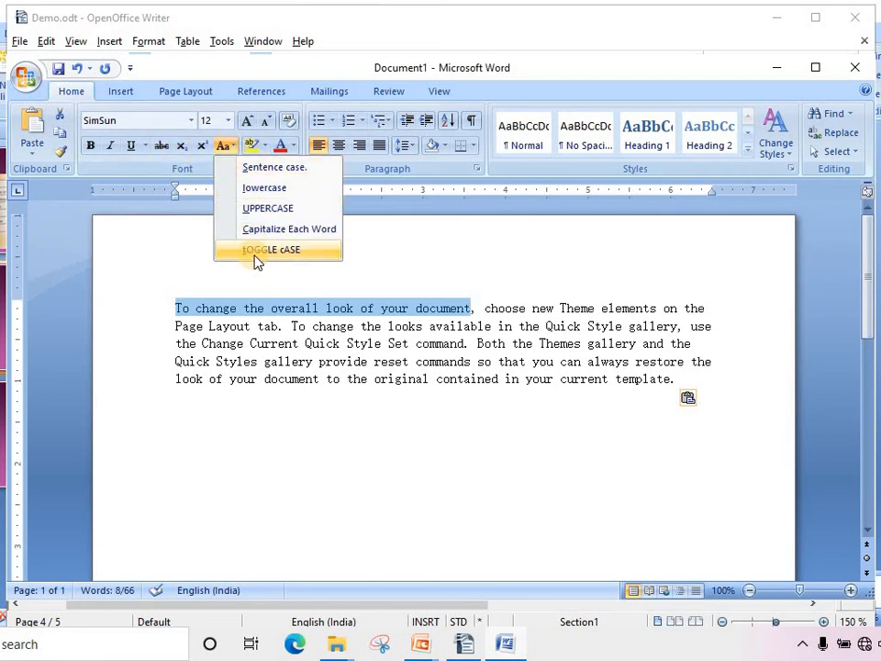
left_click(255, 260)
scroll(271, 425, "up", 4)
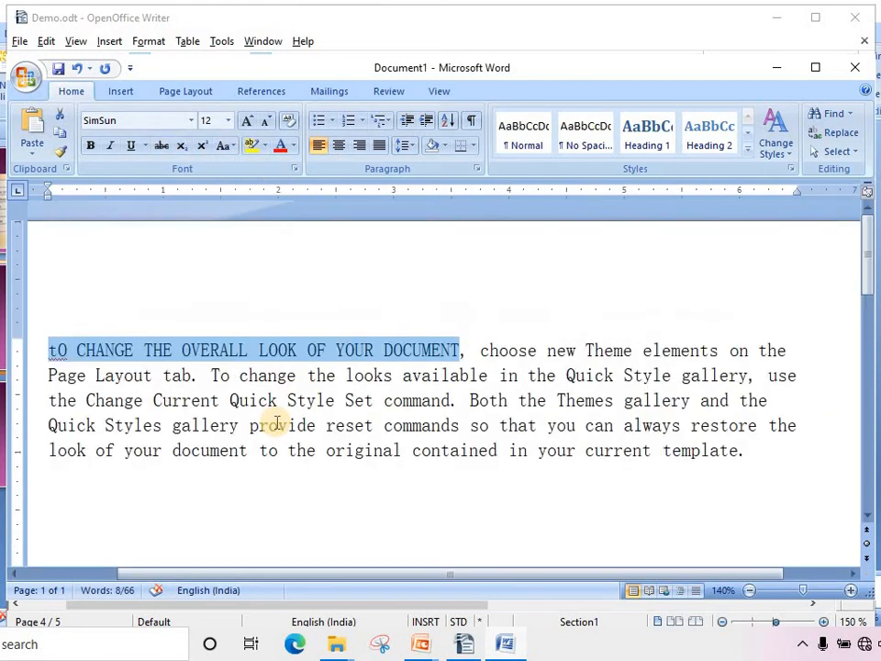
scroll(295, 452, "up", 1)
left_click_drag(338, 575, 232, 568)
Step: Enter "Welcome" on a new line below the paragraph
left_click(276, 511)
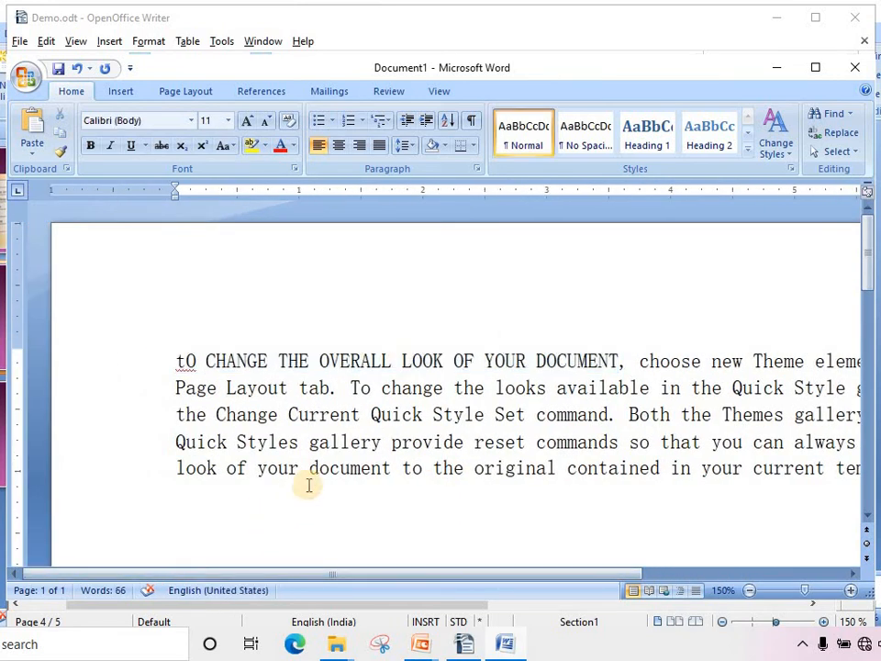
type("Welcomem")
key("BackSpace")
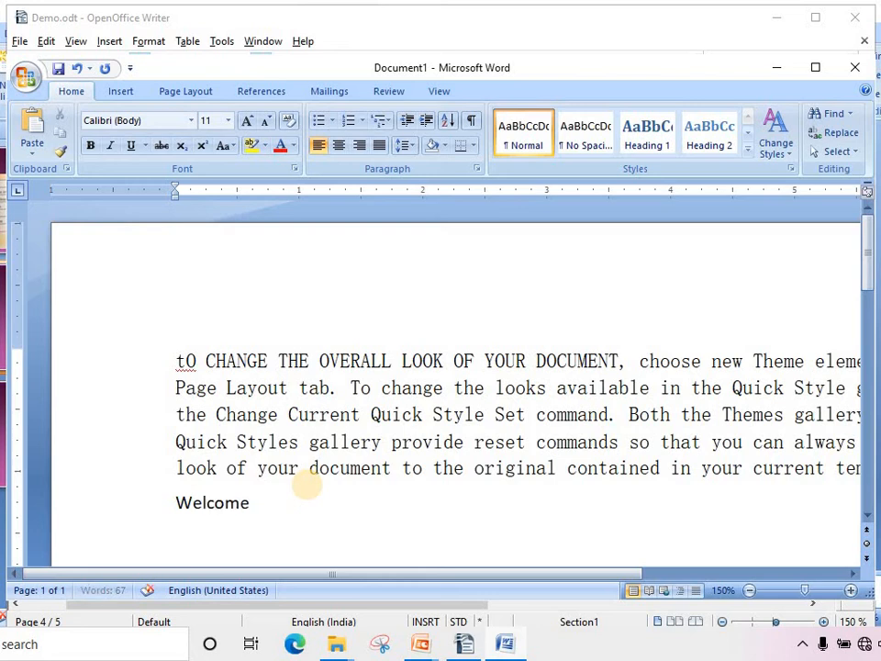
Step: Copy the formatting of the first paragraph onto the word "Welcome" with Format Painter
left_click(383, 419)
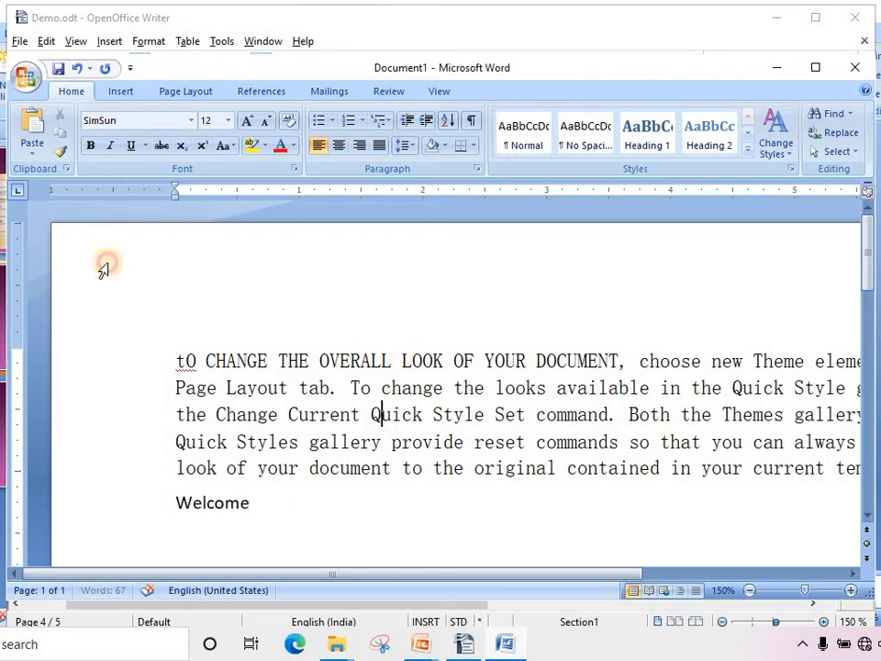
left_click(60, 156)
left_click_drag(165, 511, 270, 509)
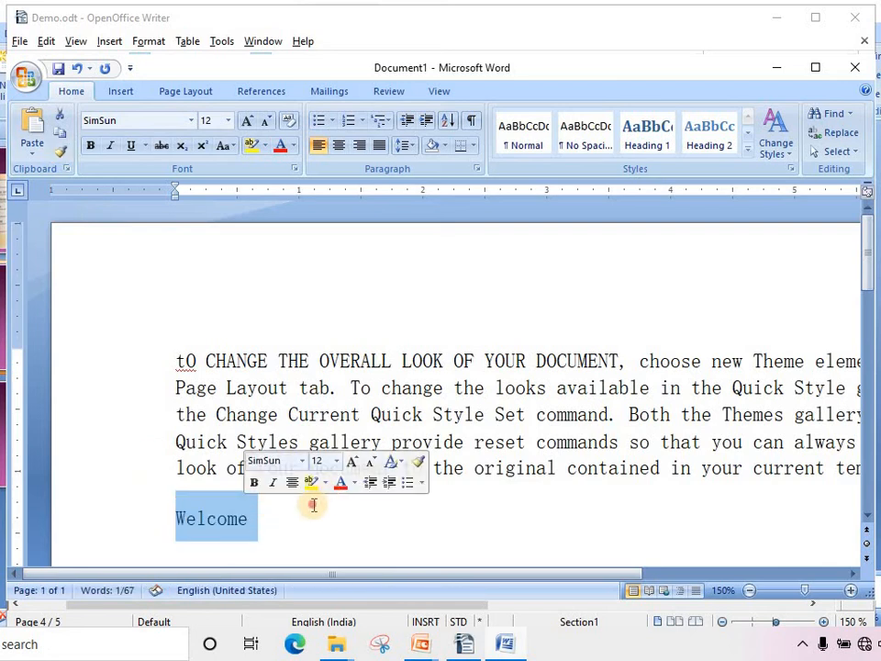
Step: Extend the last line with ", Hello!!" after the word "Welcome"
left_click(280, 521)
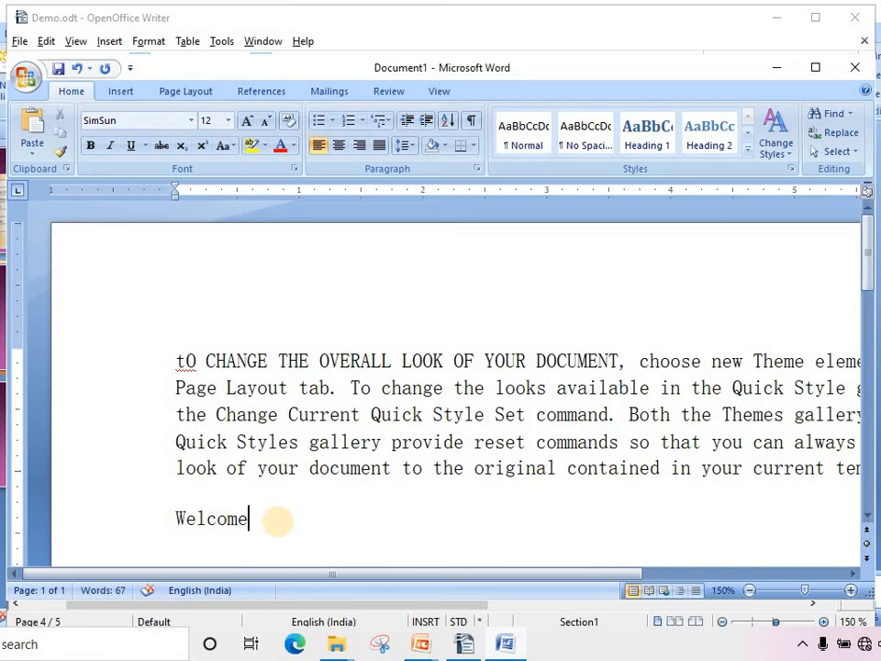
type(", Hell")
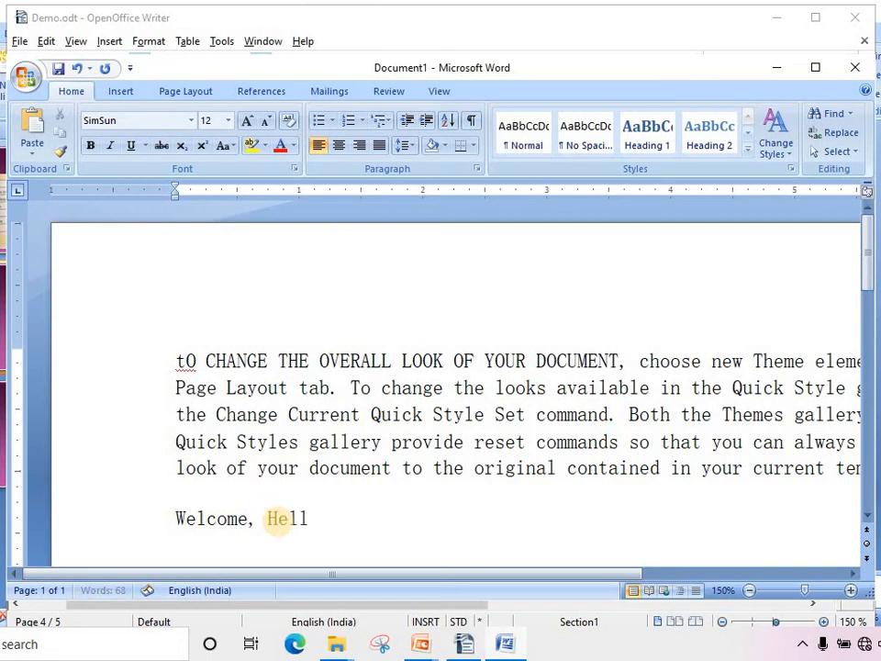
type("o!!")
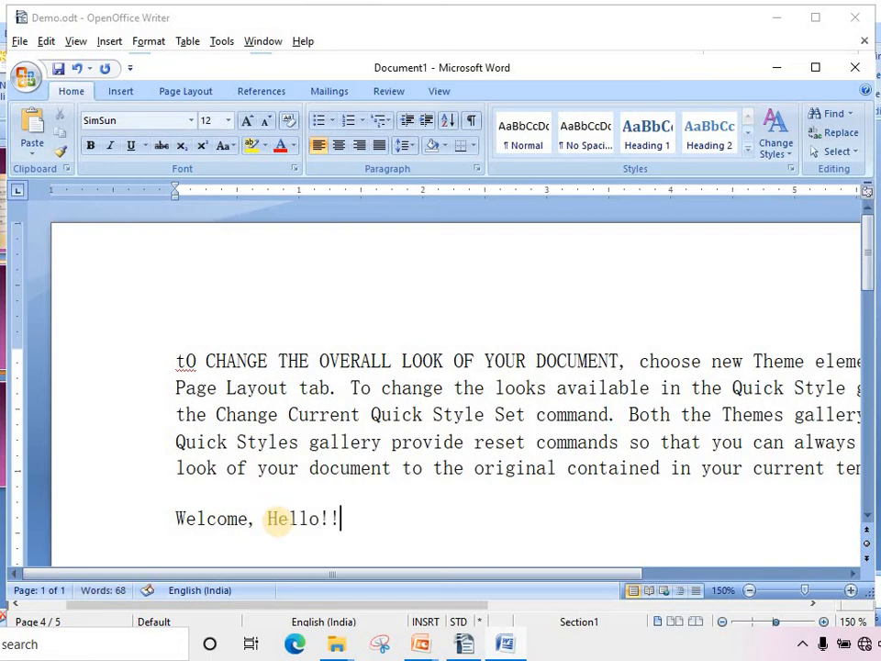
Step: Change the whole line "Welcome, Hello!!" to tOGGLE cASE
key("shift+Left")
key("shift+Left")
key("shift+Left")
key("shift+Left")
key("shift+Left")
key("shift+Left")
key("shift+Left")
key("shift+Left")
key("shift+Left")
key("shift+Left")
key("shift+Left")
key("shift+Left")
key("shift+Left")
key("shift+Left")
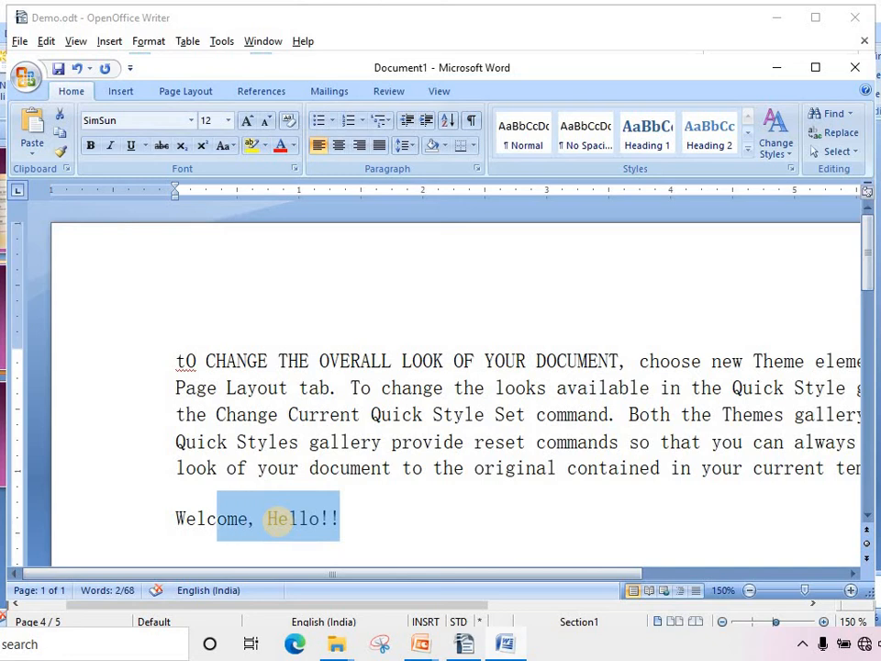
key("shift+Left")
key("shift+Left")
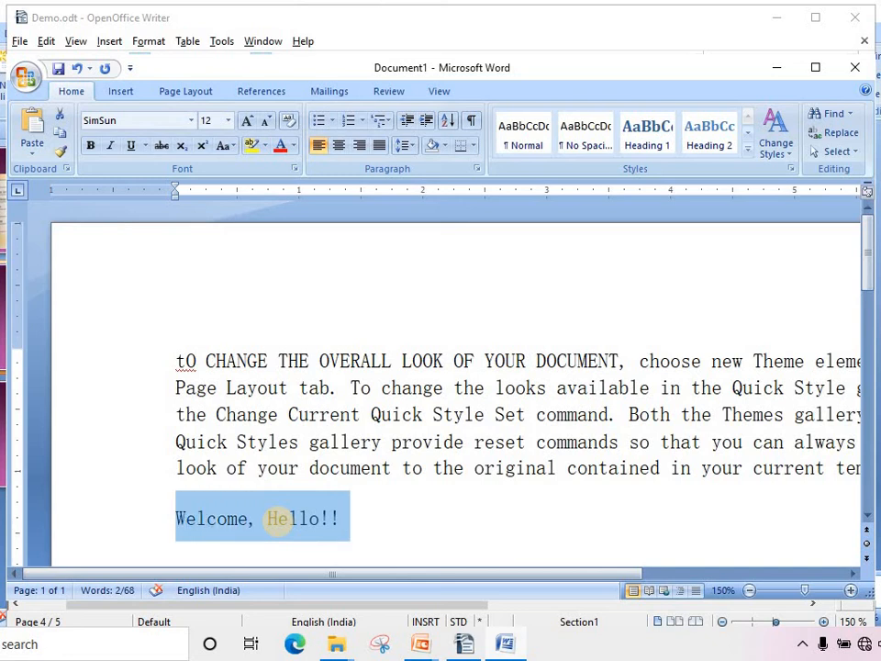
left_click(225, 148)
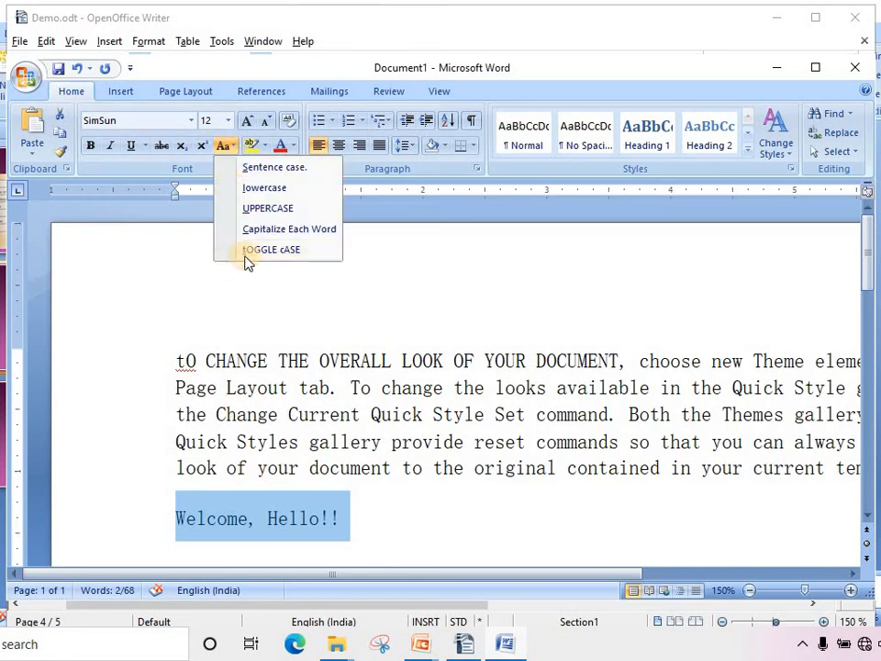
left_click(245, 250)
left_click(405, 523)
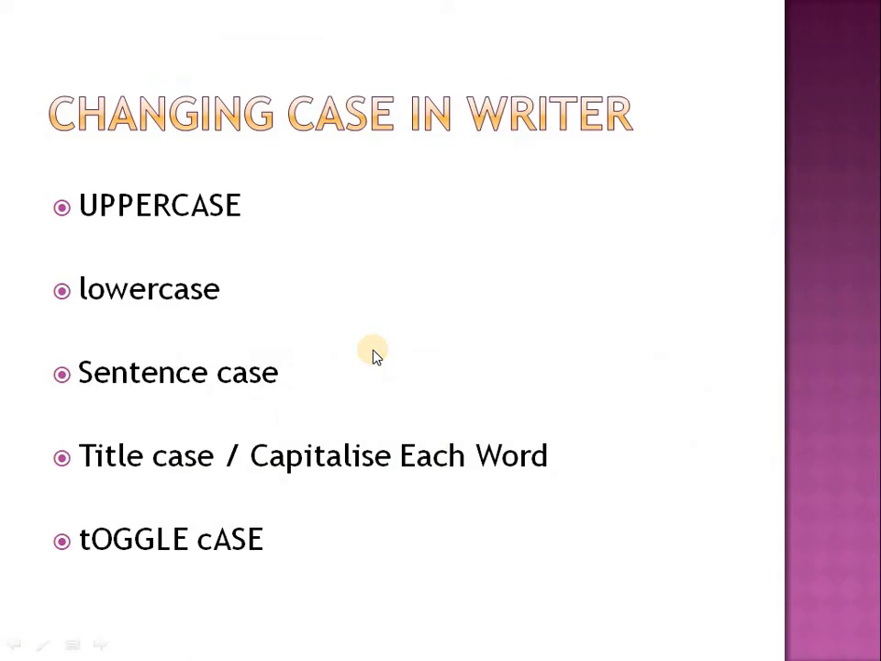
Step: Set the paper format of the Default page style in the Writer document to #9 Envelope, keeping Landscape orientation
left_click(375, 355)
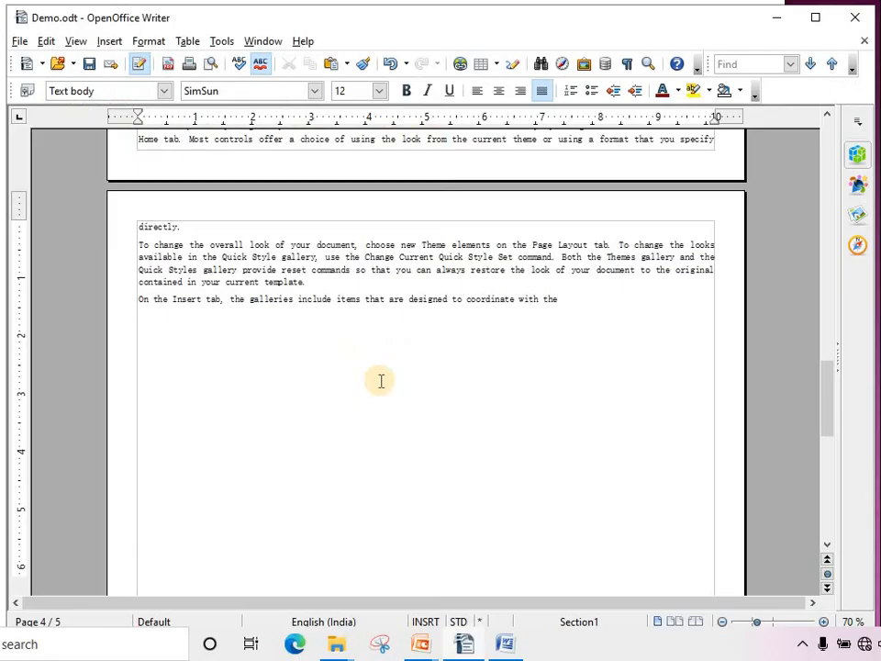
scroll(380, 380, "up", 5)
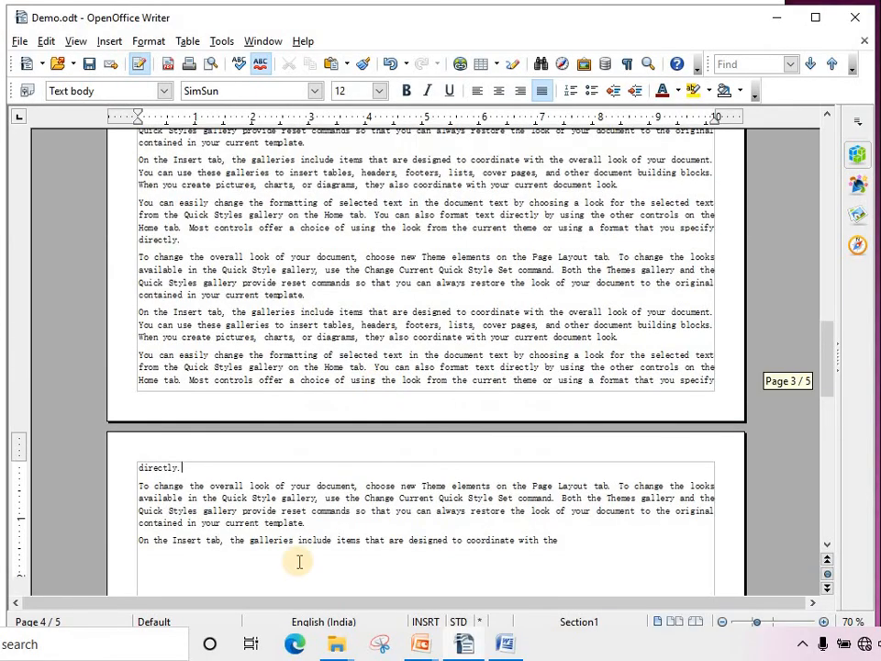
left_click(145, 41)
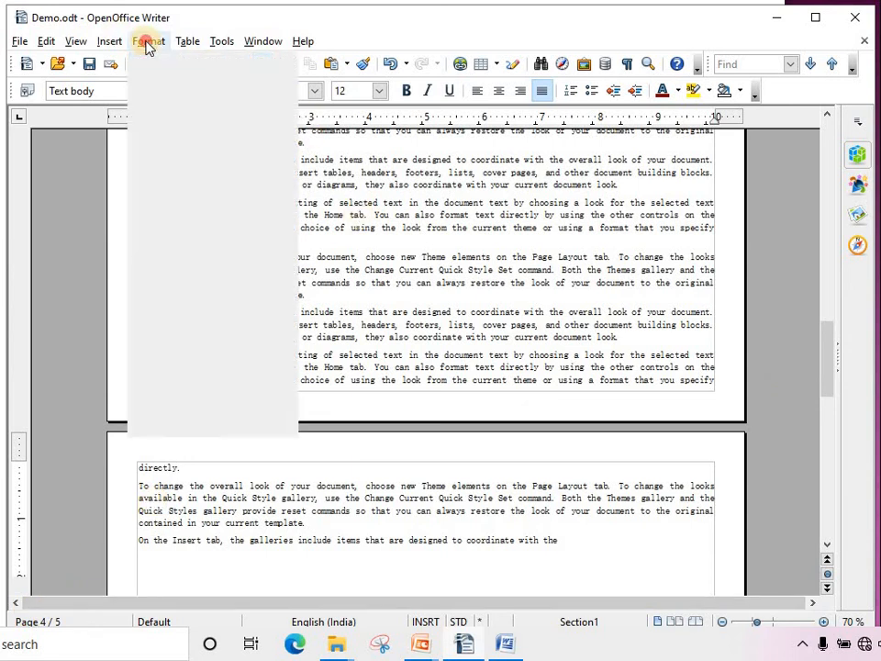
left_click(176, 148)
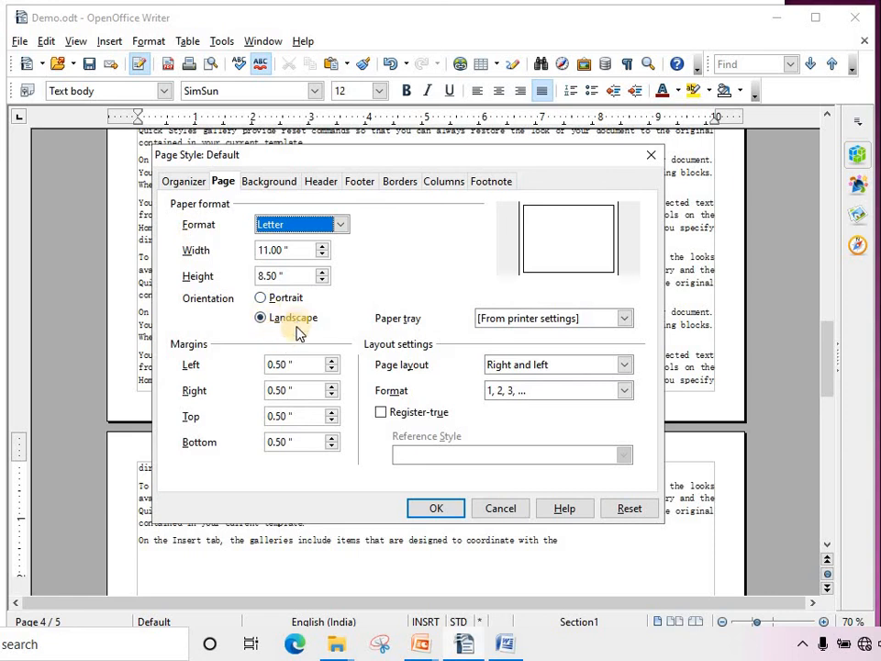
left_click(339, 224)
scroll(317, 344, "down", 4)
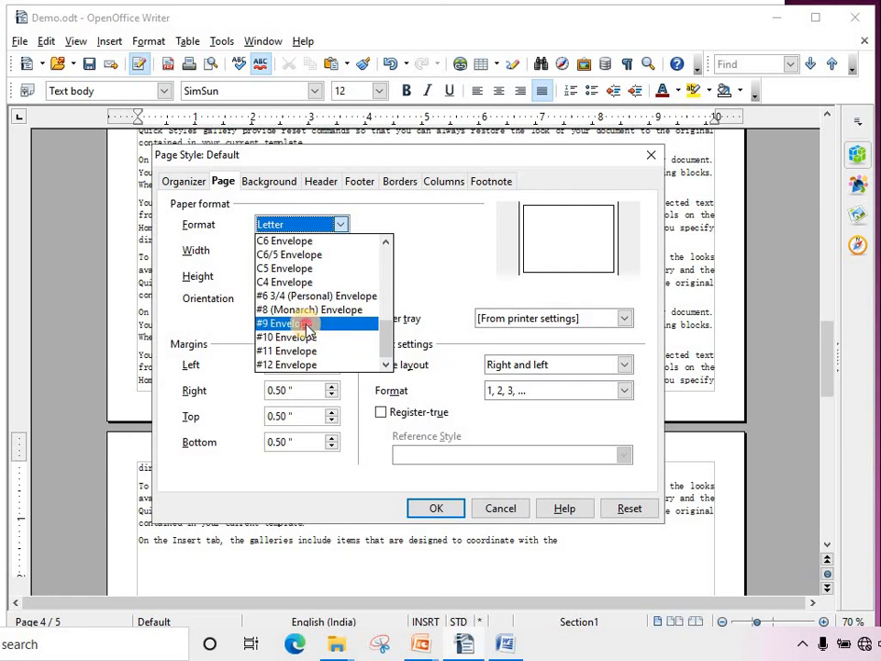
left_click(309, 327)
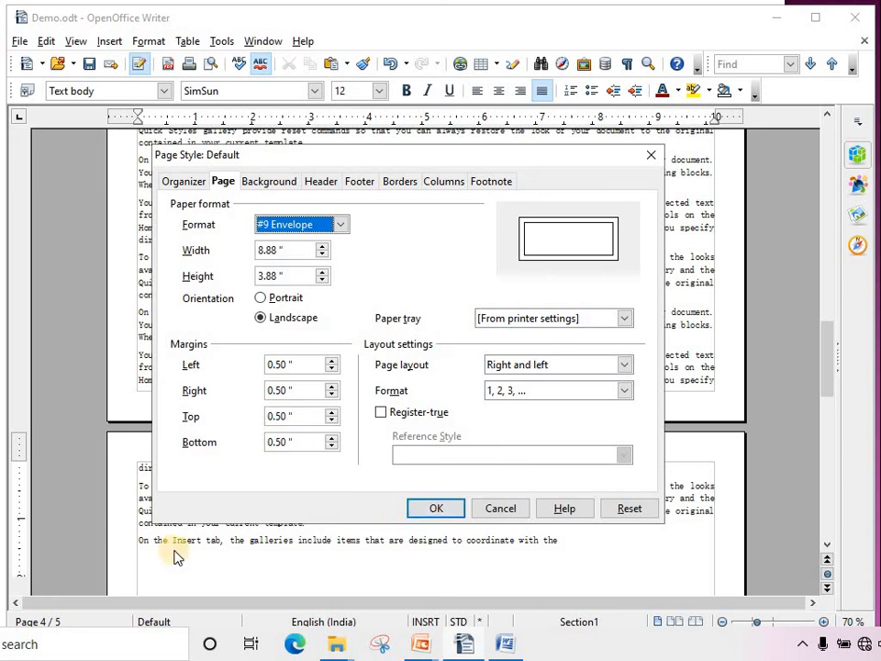
left_click(425, 508)
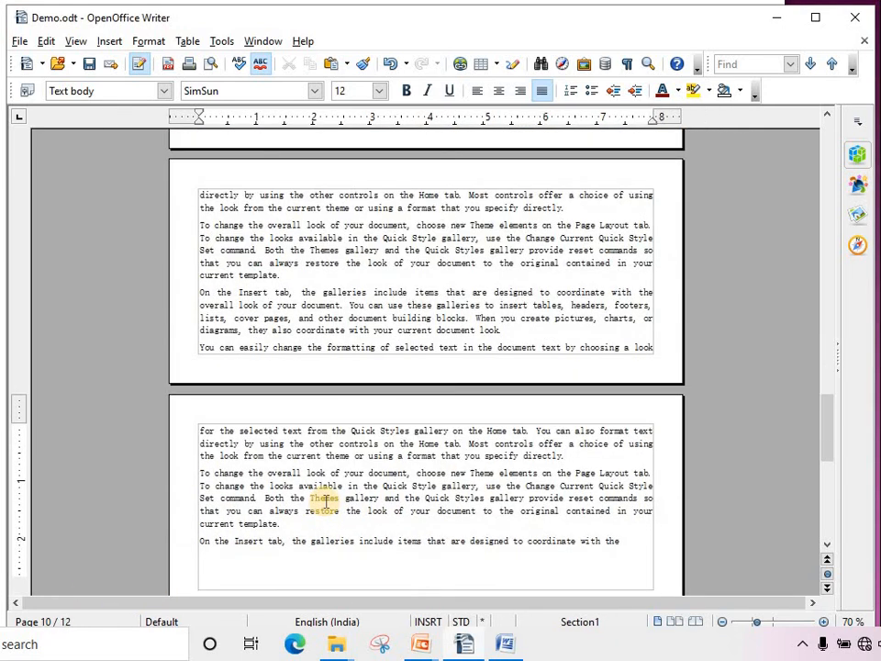
scroll(326, 501, "up", 20)
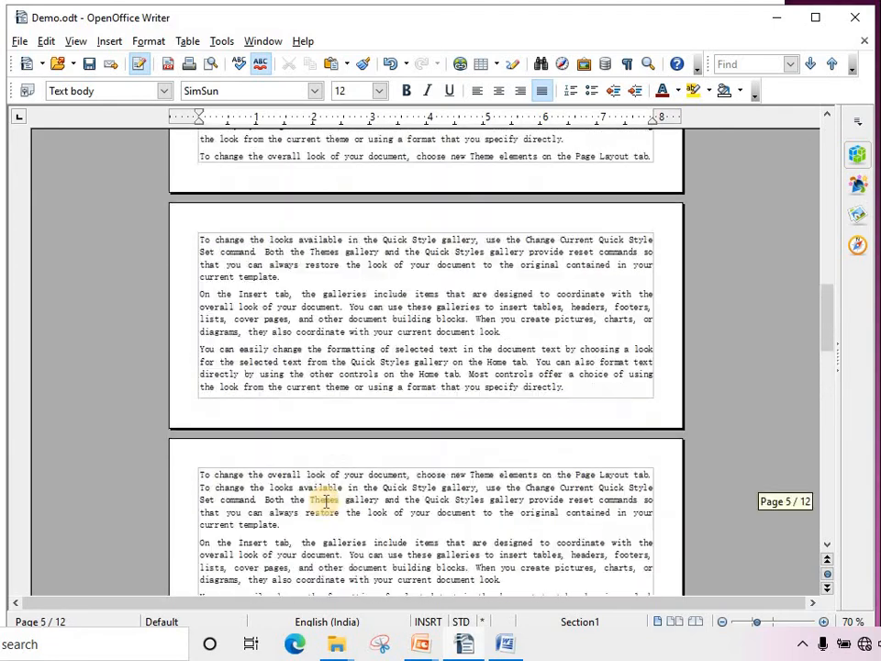
scroll(325, 501, "up", 10)
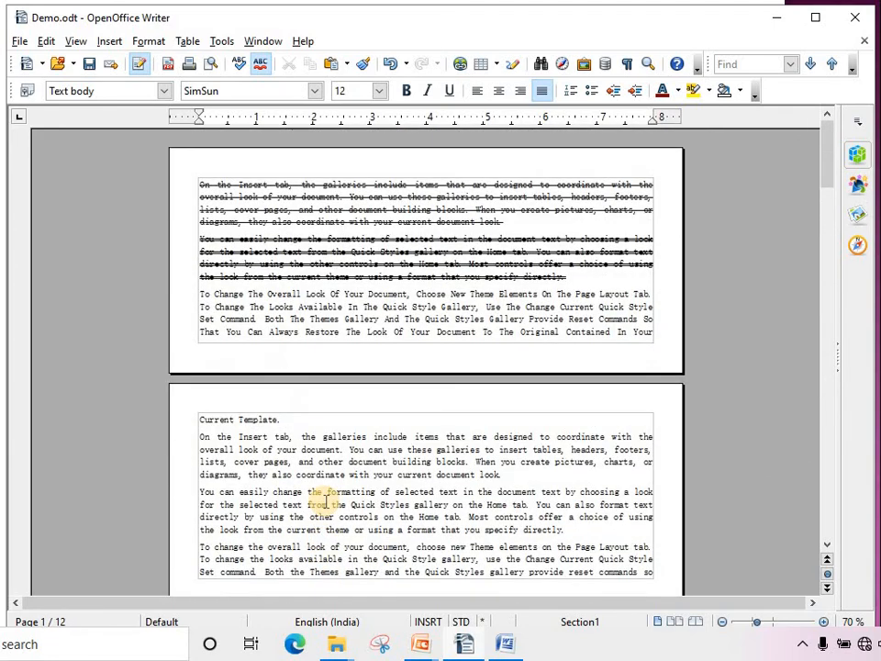
Step: Set the paper format of the Default page style to #10 Envelope and return to the first page
left_click(148, 40)
left_click(175, 146)
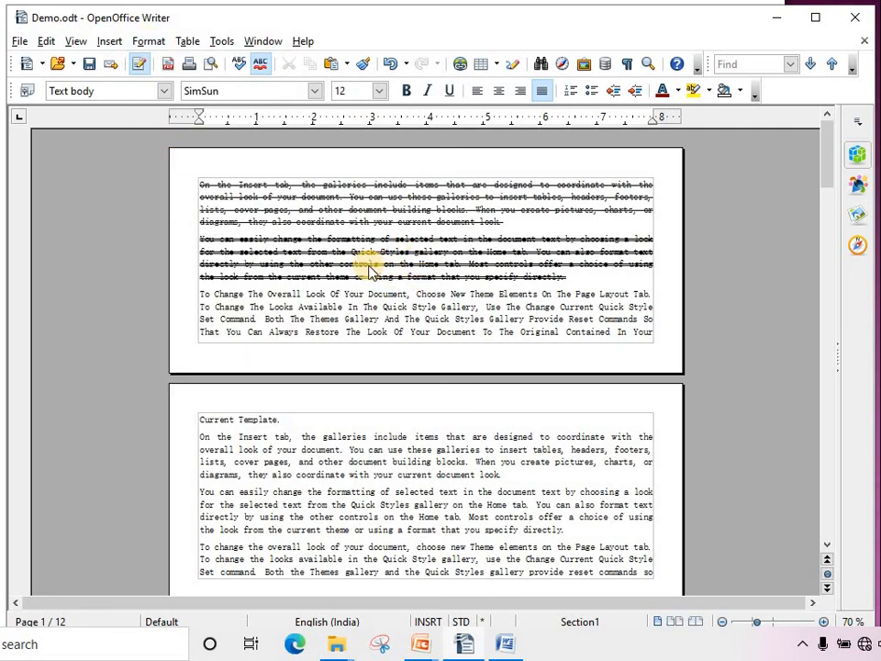
left_click(341, 225)
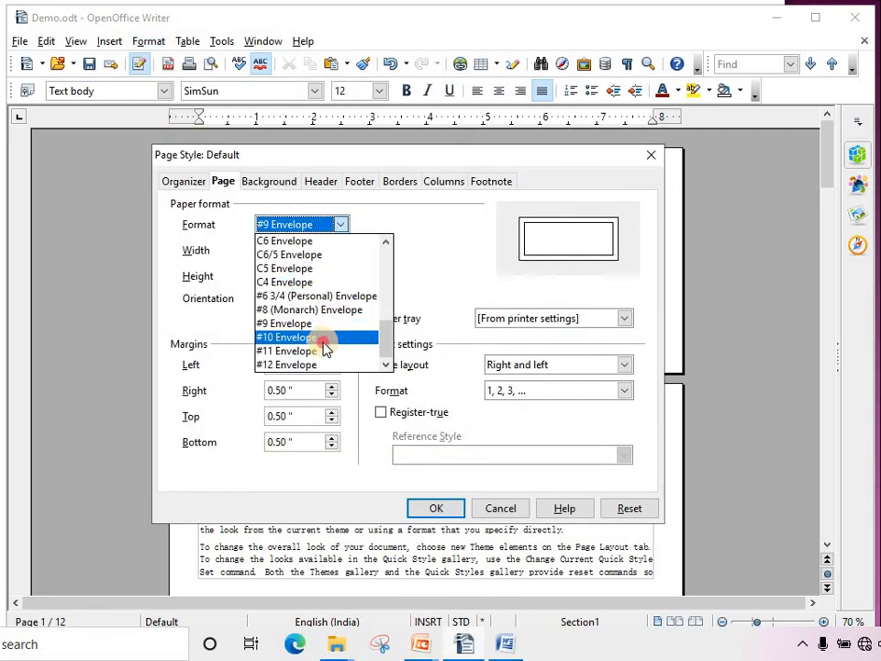
left_click(319, 336)
left_click(437, 507)
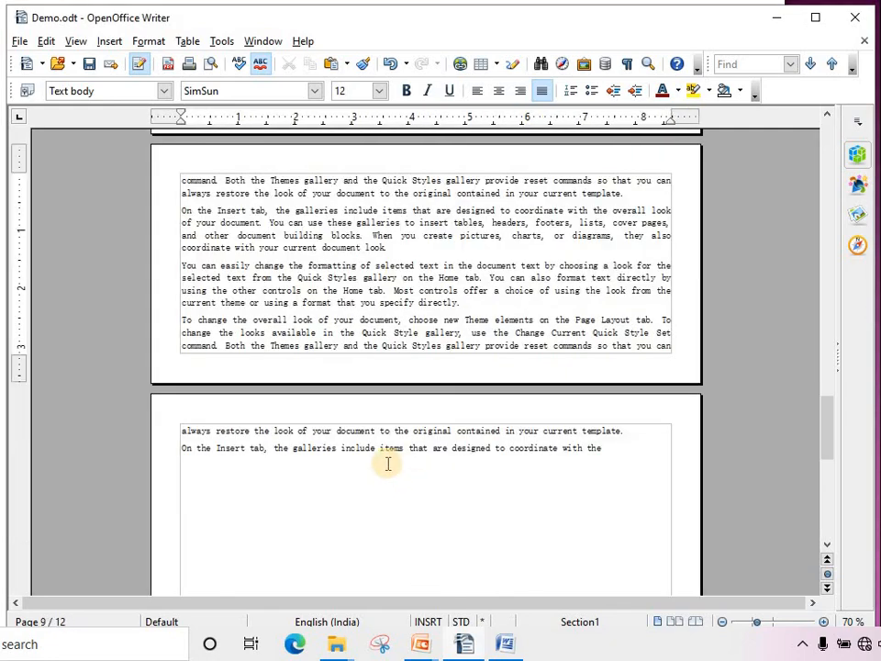
scroll(387, 463, "up", 3)
scroll(391, 439, "up", 15)
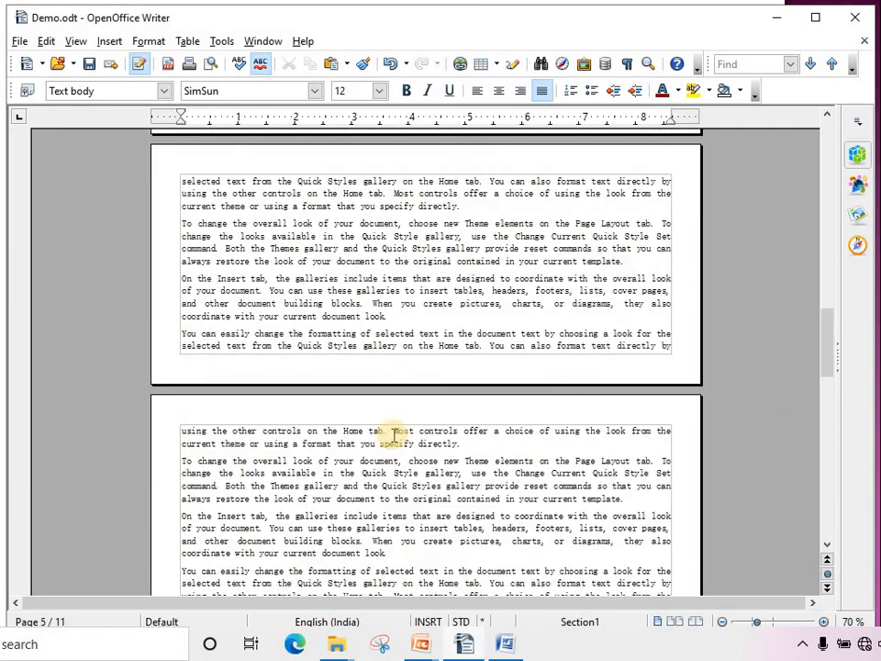
scroll(395, 436, "up", 20)
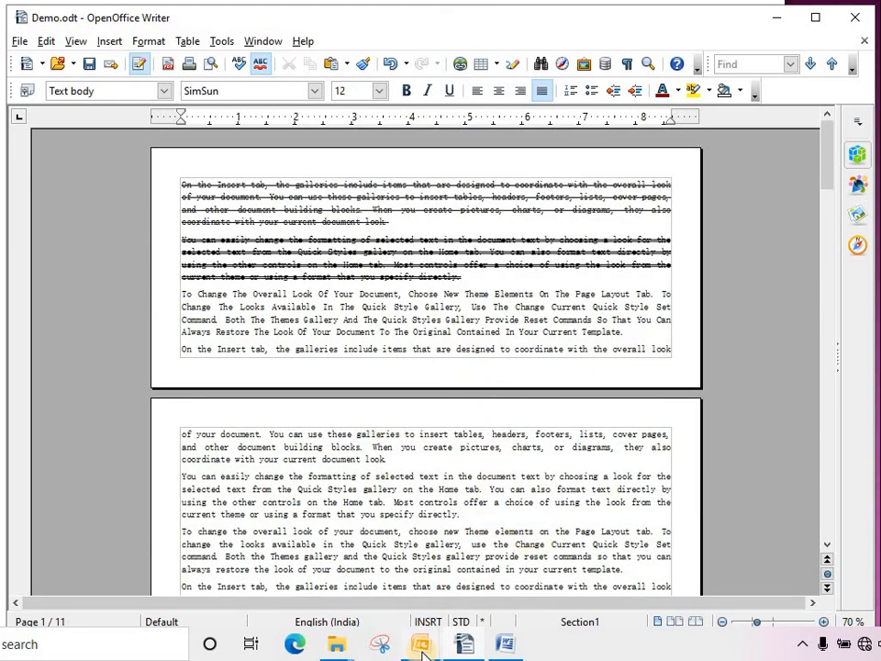
Step: Switch to the presentation to check the Page Formatting topics, and return to the Writer document
mouse_move(421, 645)
left_click(493, 588)
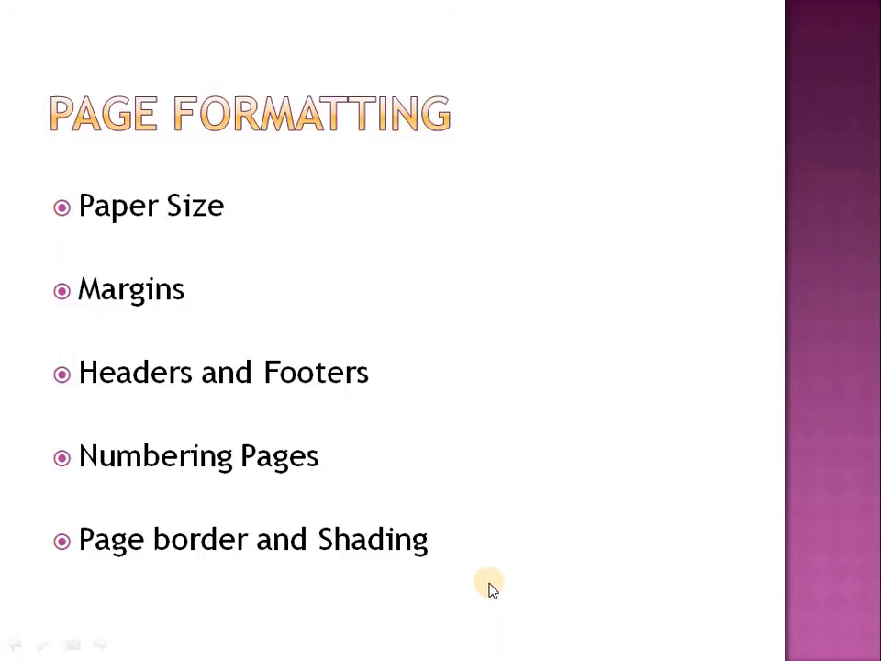
key("alt+Tab")
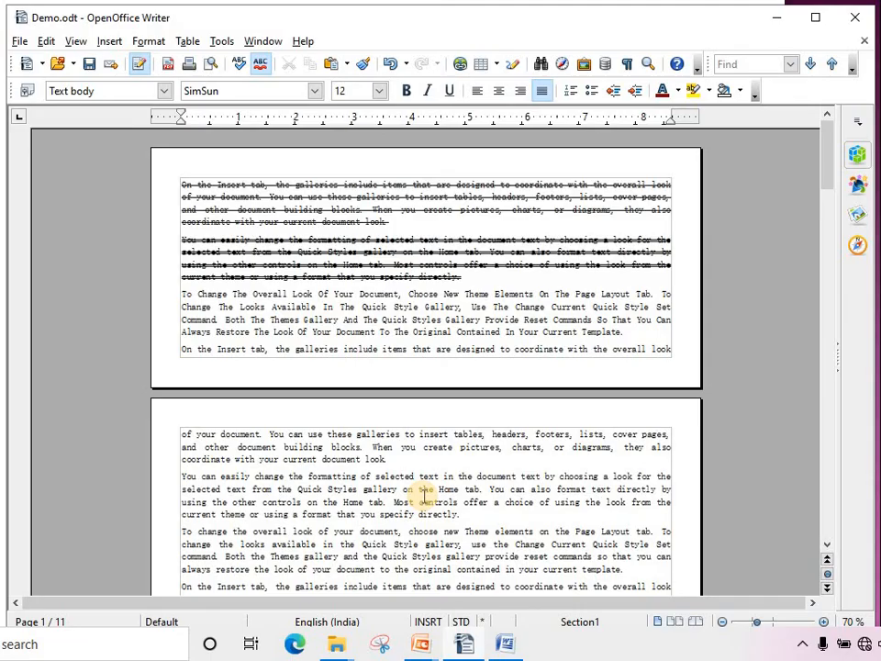
Step: In the Default page style's border settings, choose the 1.10 pt double line and put a box border on all four sides
left_click(148, 42)
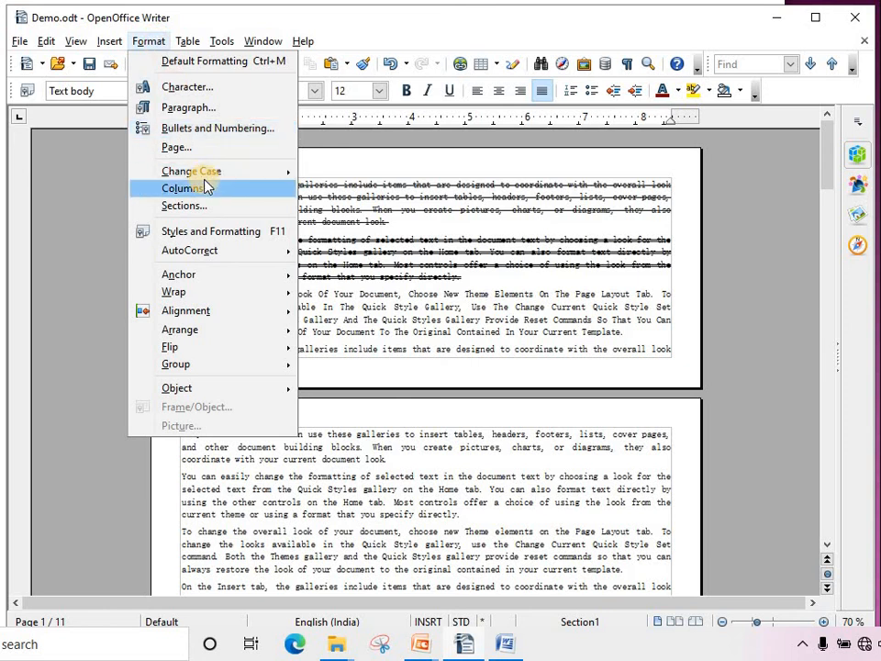
left_click(211, 149)
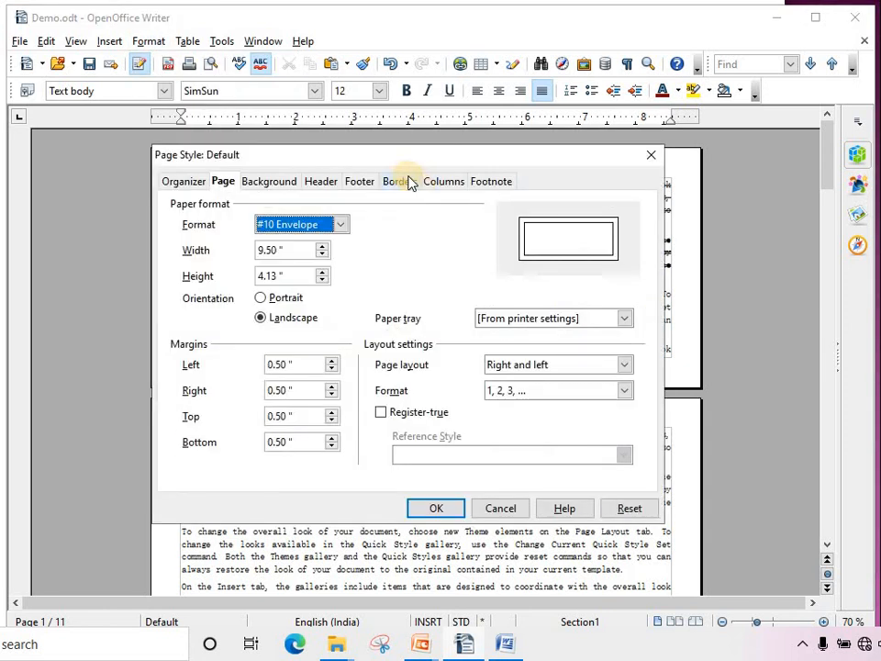
left_click(409, 183)
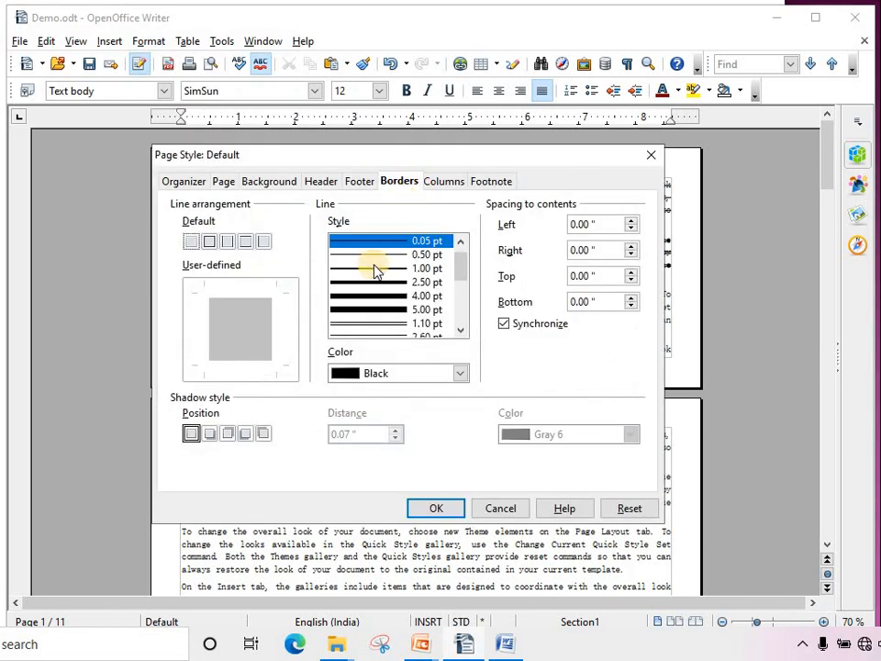
left_click(462, 331)
left_click(462, 331)
left_click(462, 333)
left_click(461, 333)
left_click(462, 333)
left_click(462, 333)
left_click(462, 334)
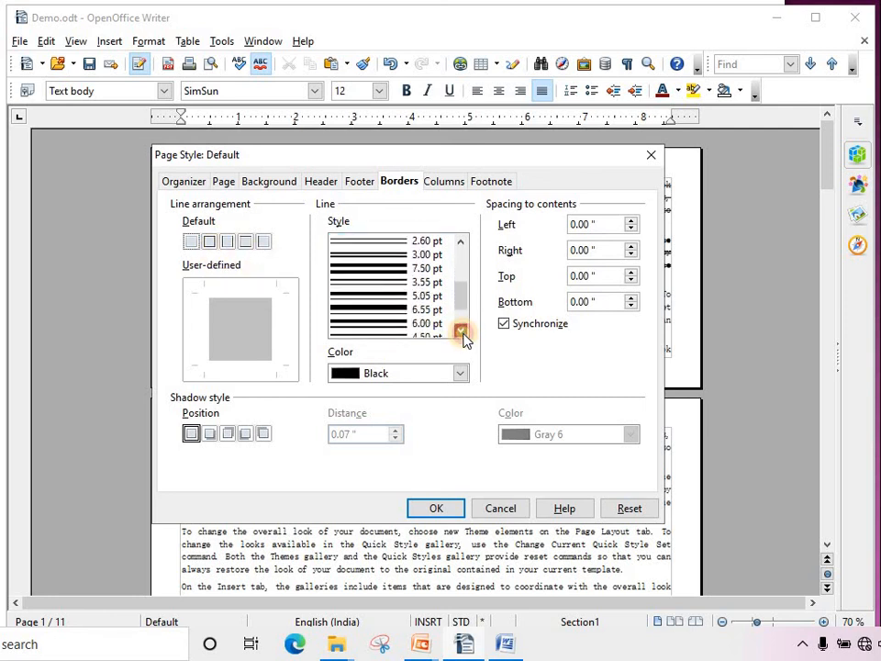
left_click(462, 333)
left_click(462, 333)
left_click(462, 333)
left_click_drag(466, 314, 464, 291)
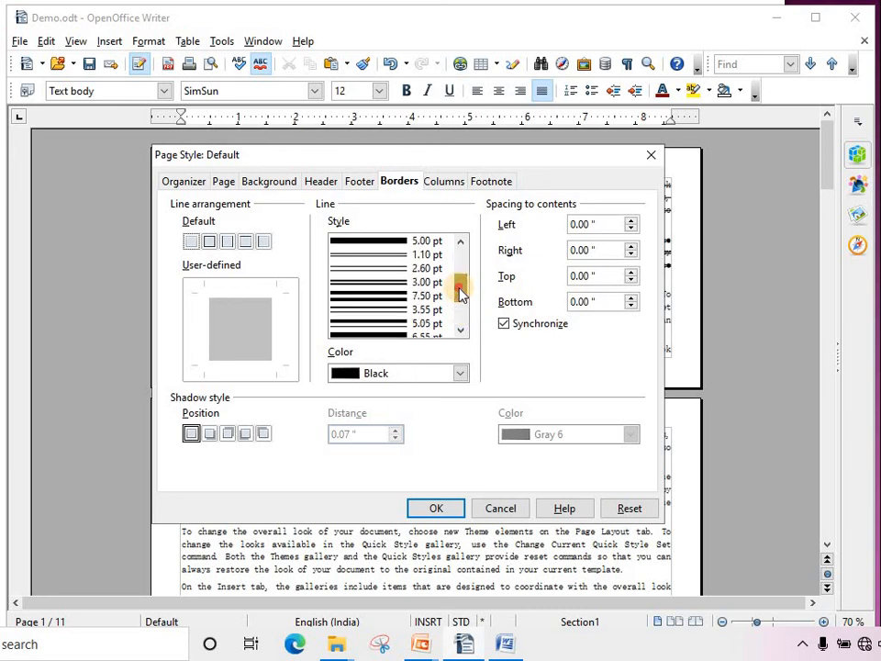
left_click(386, 260)
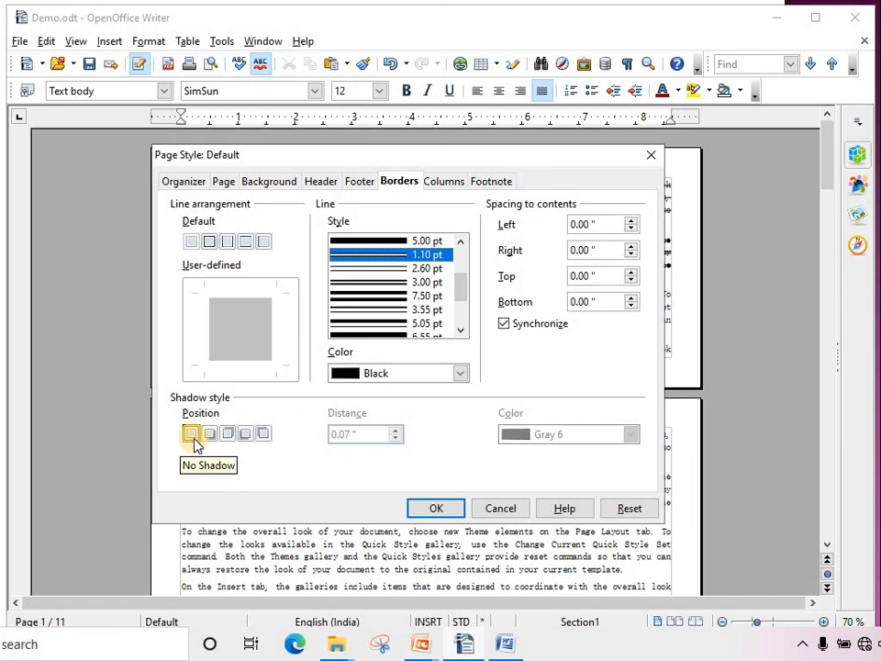
left_click(210, 244)
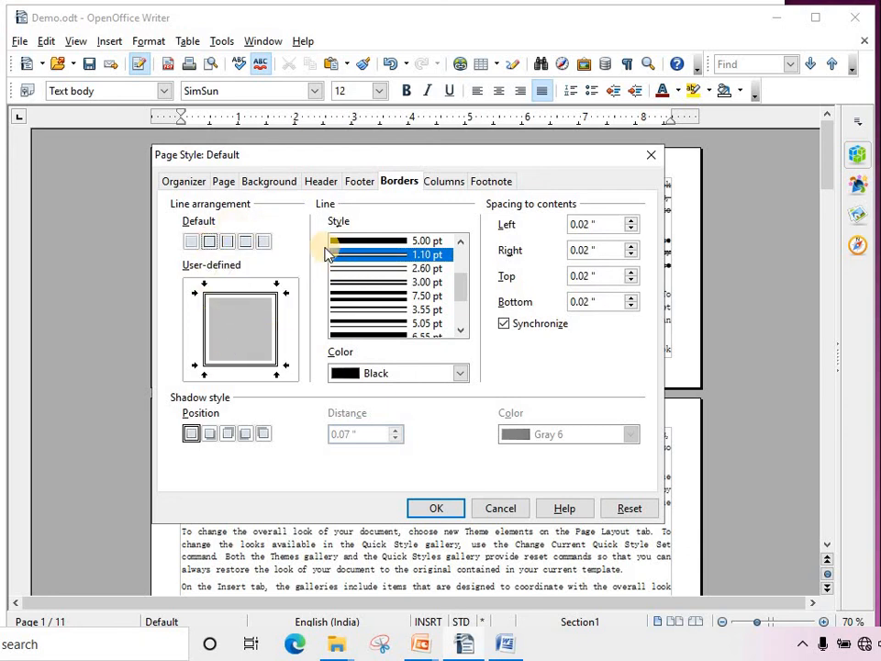
Step: Change the page border's line style to 3.55 pt and apply it to the document's pages
left_click(385, 309)
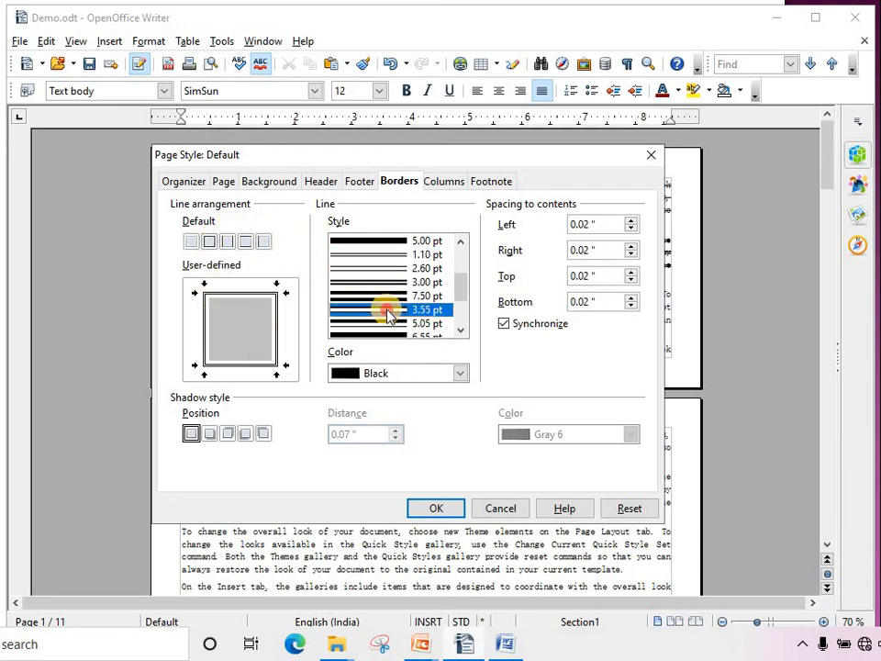
left_click(452, 510)
scroll(379, 401, "up", 10)
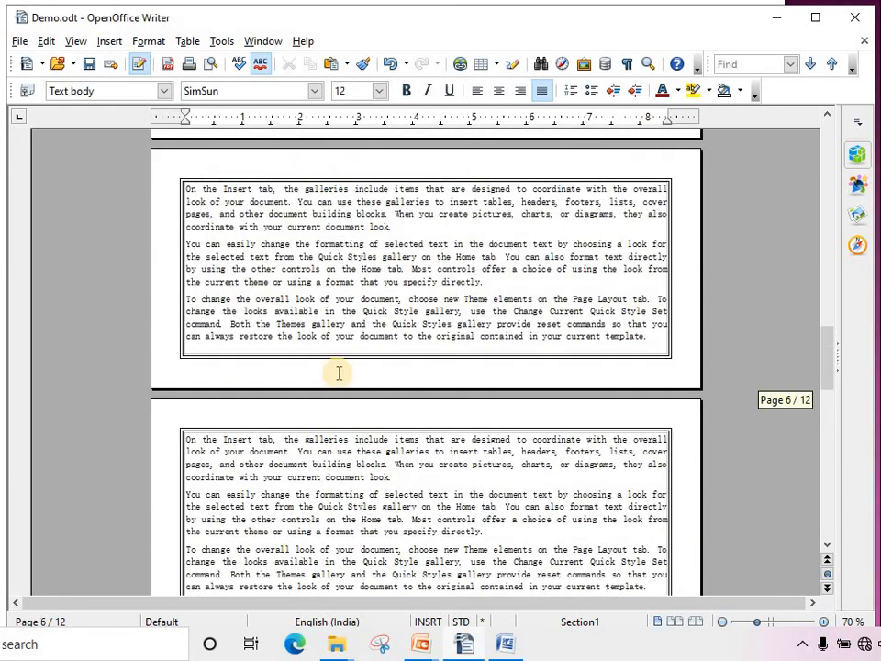
scroll(335, 365, "up", 6)
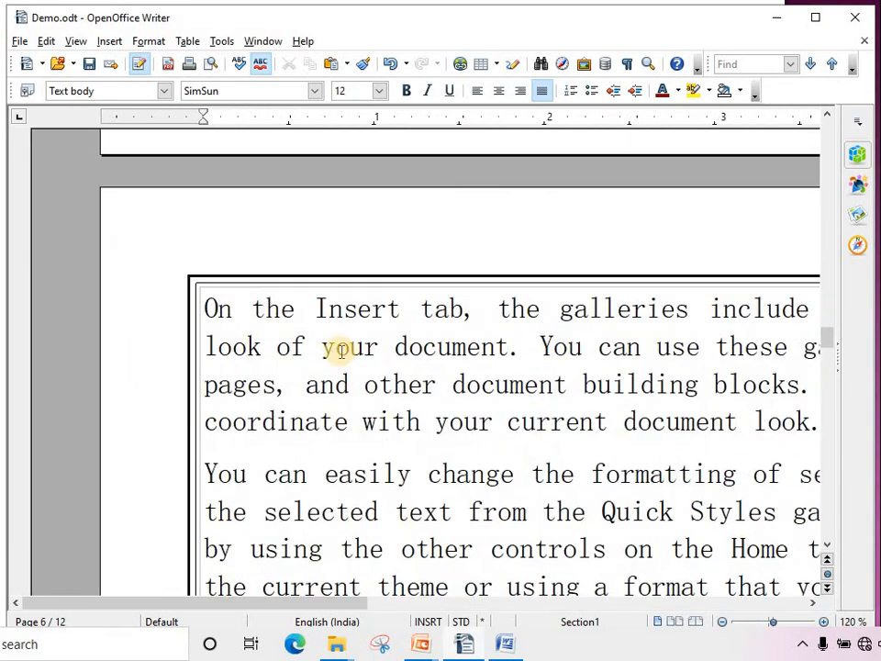
scroll(121, 225, "down", 10)
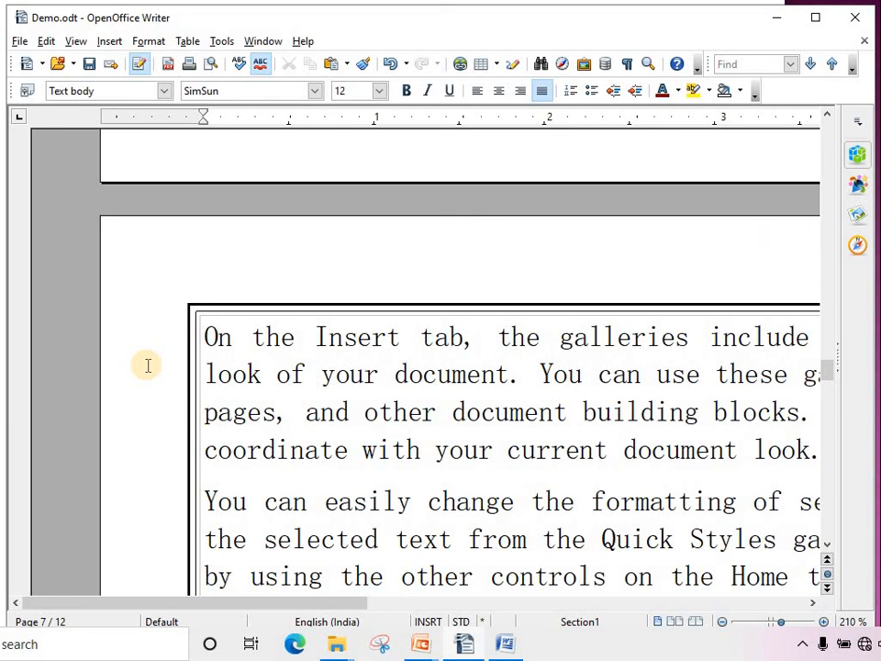
Step: Change the Default page style's border to the 6.00 pt double line in Orange and inspect it on the pages
left_click(148, 42)
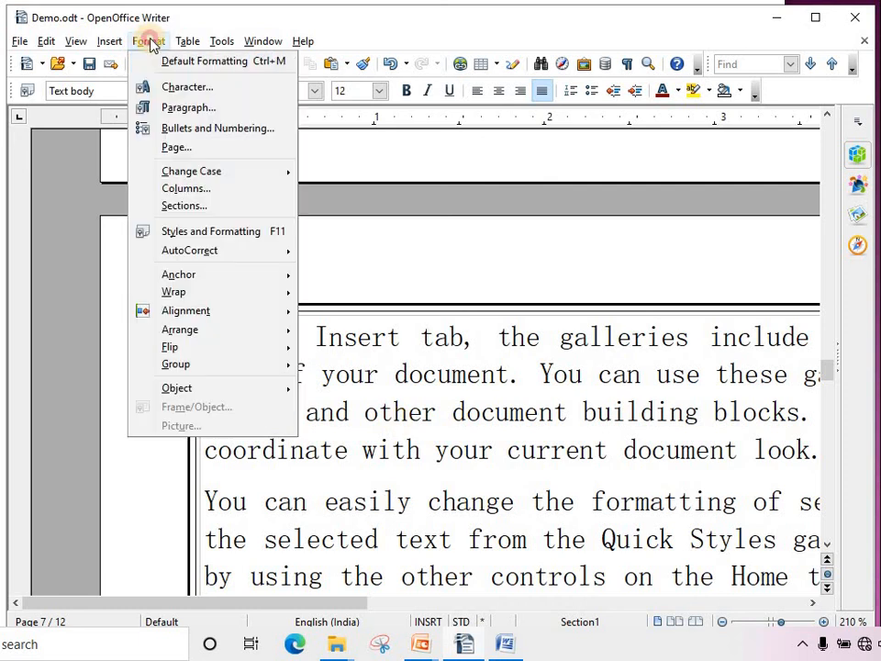
left_click(229, 149)
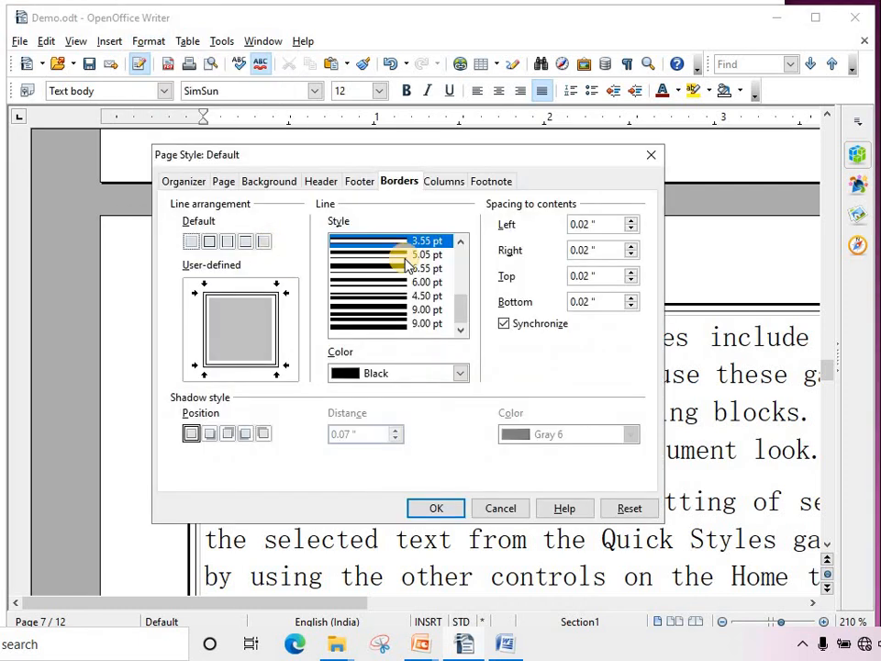
mouse_move(465, 318)
left_mouse_down()
mouse_move(461, 264)
mouse_move(456, 326)
left_mouse_up()
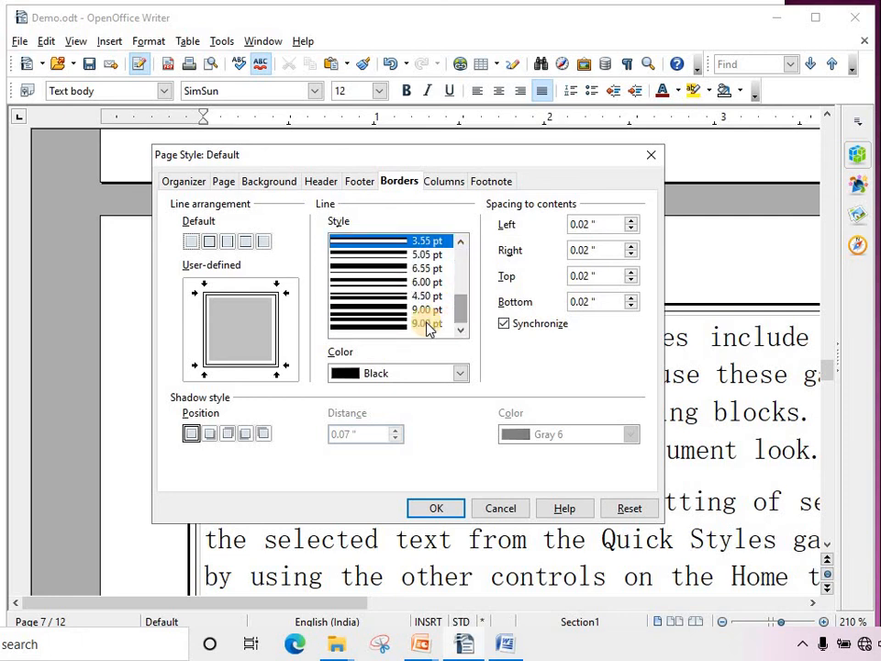
left_click(373, 283)
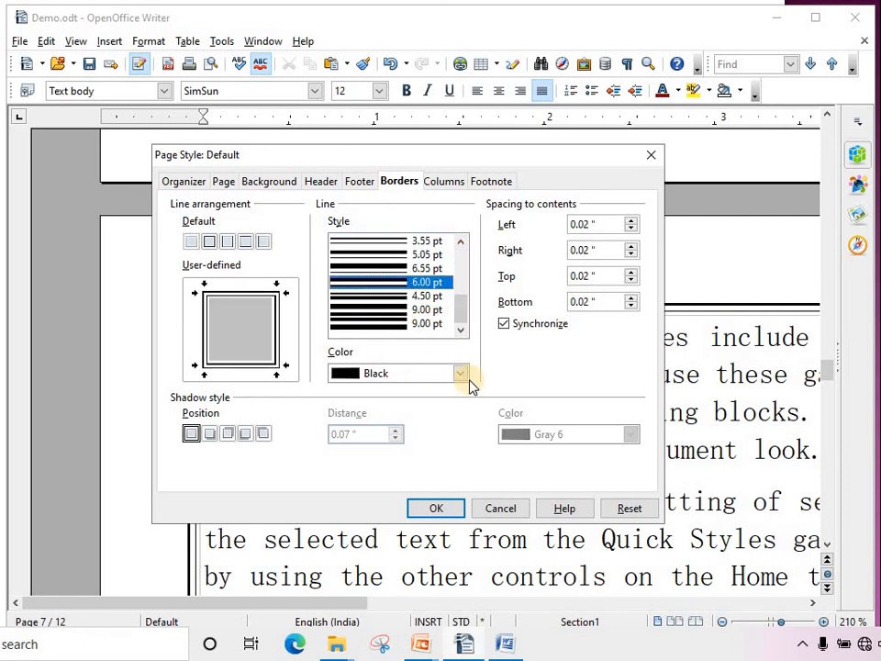
left_click(461, 373)
left_click(415, 418)
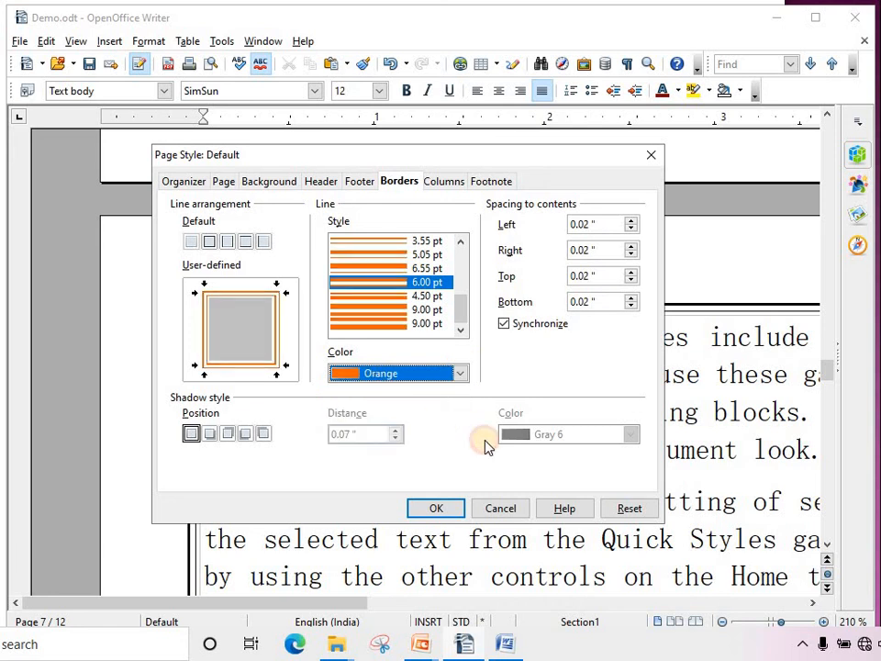
left_click(442, 516)
scroll(394, 403, "up", 5)
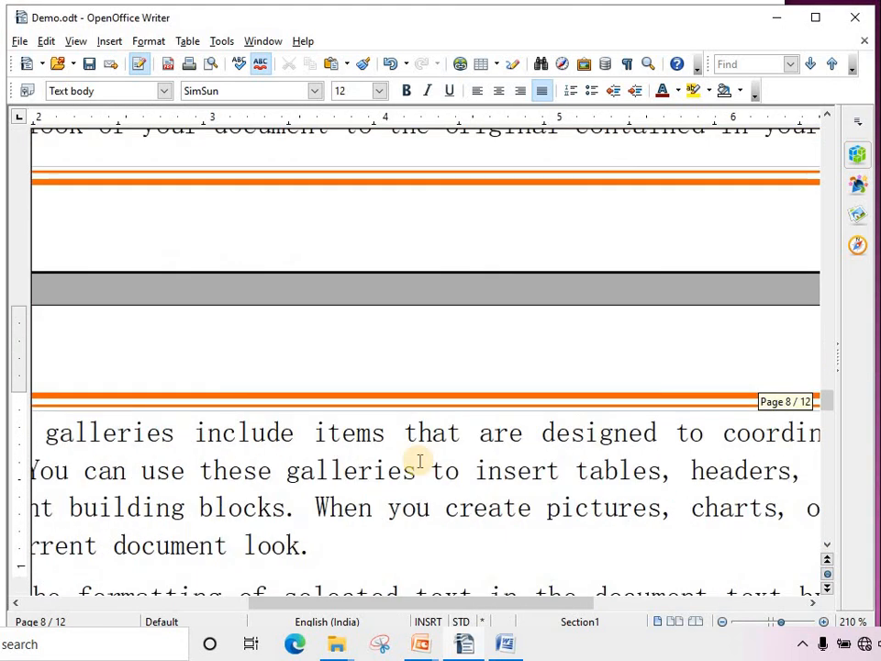
scroll(520, 595, "left", 5)
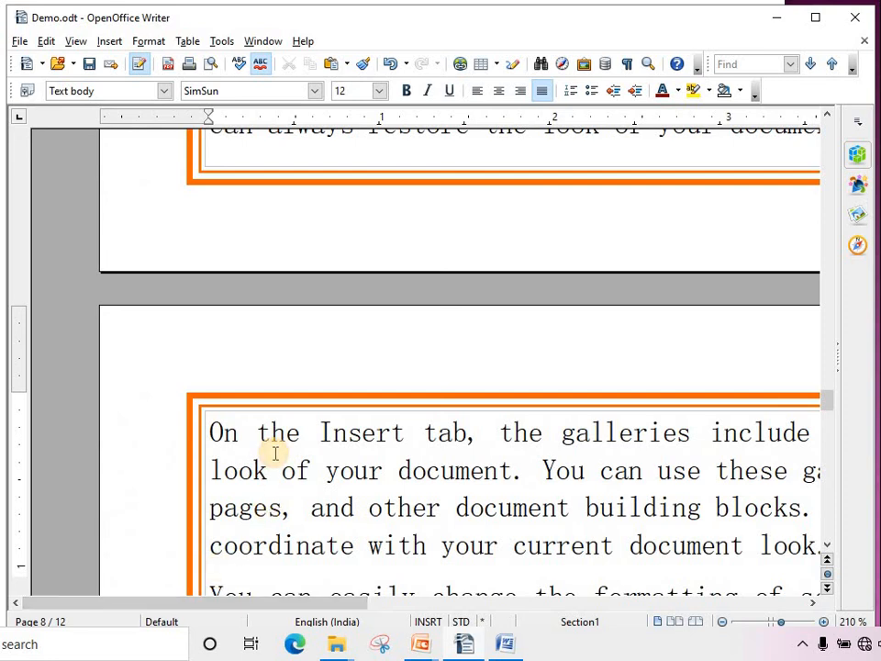
scroll(275, 451, "down", 6)
scroll(277, 448, "down", 5, "ctrl")
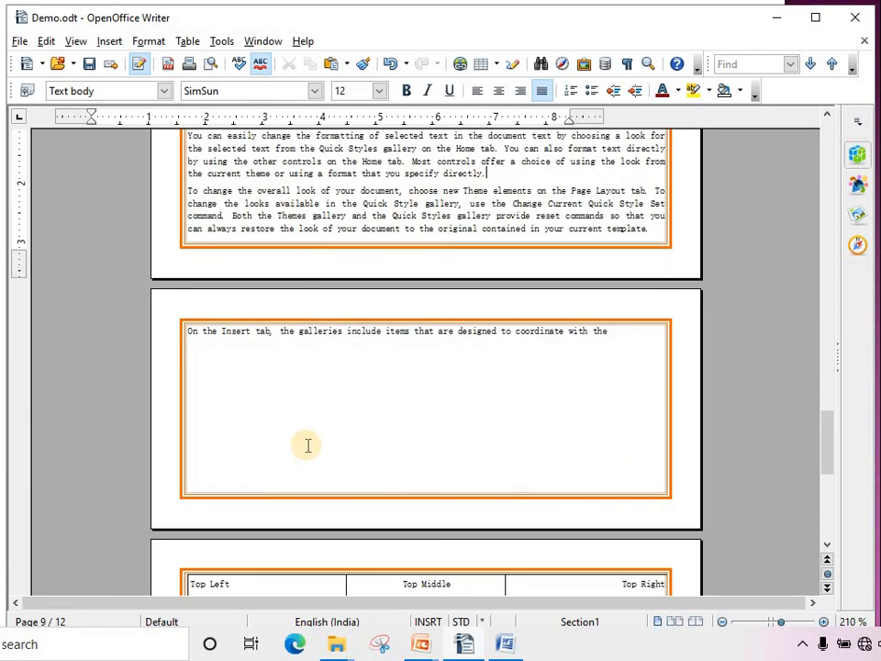
scroll(319, 435, "up", 6, "ctrl")
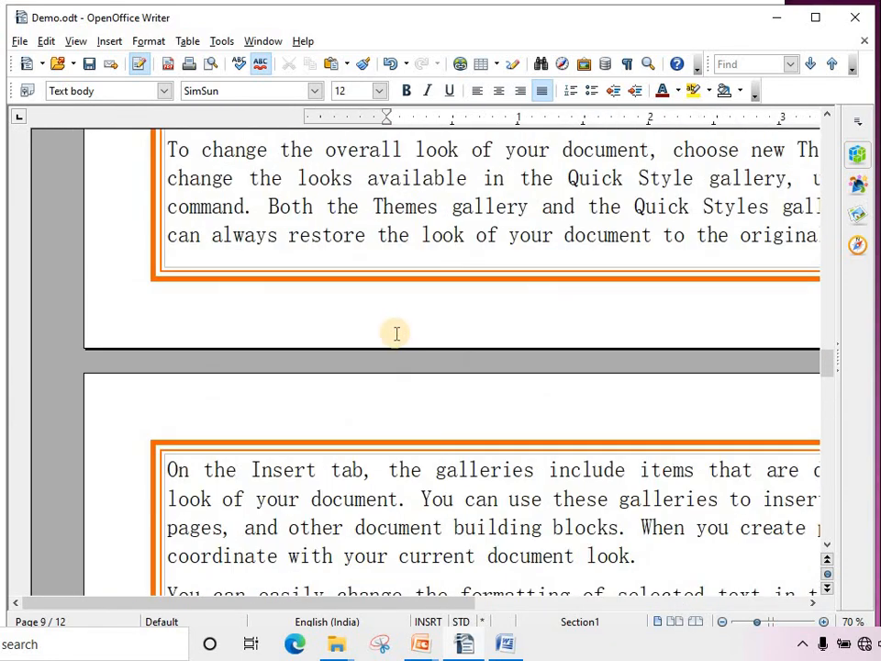
scroll(396, 333, "up", 3, "ctrl")
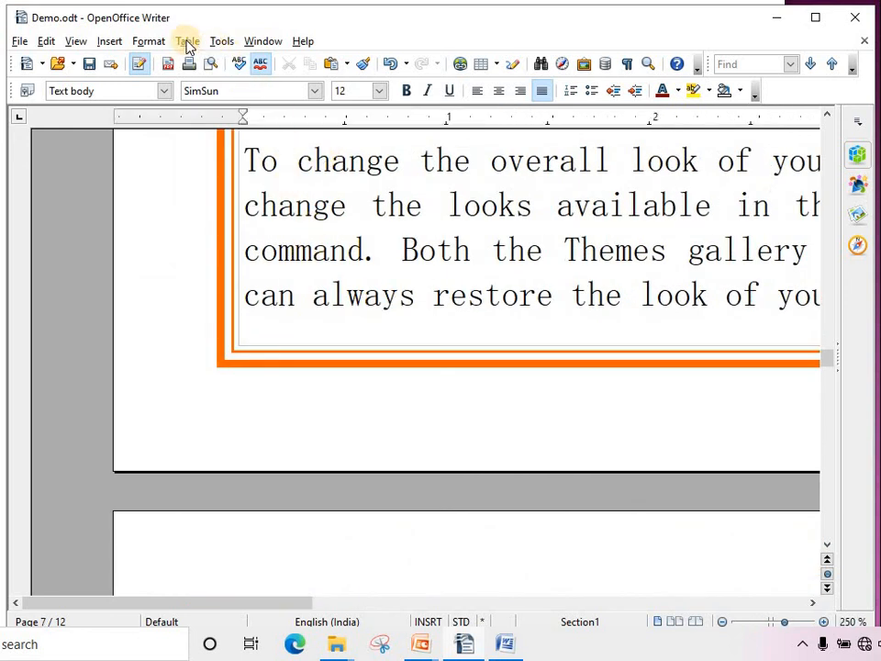
Step: Add a shadow cast to the top right to the Default page style's border and inspect it on the pages
left_click(149, 42)
left_click(184, 146)
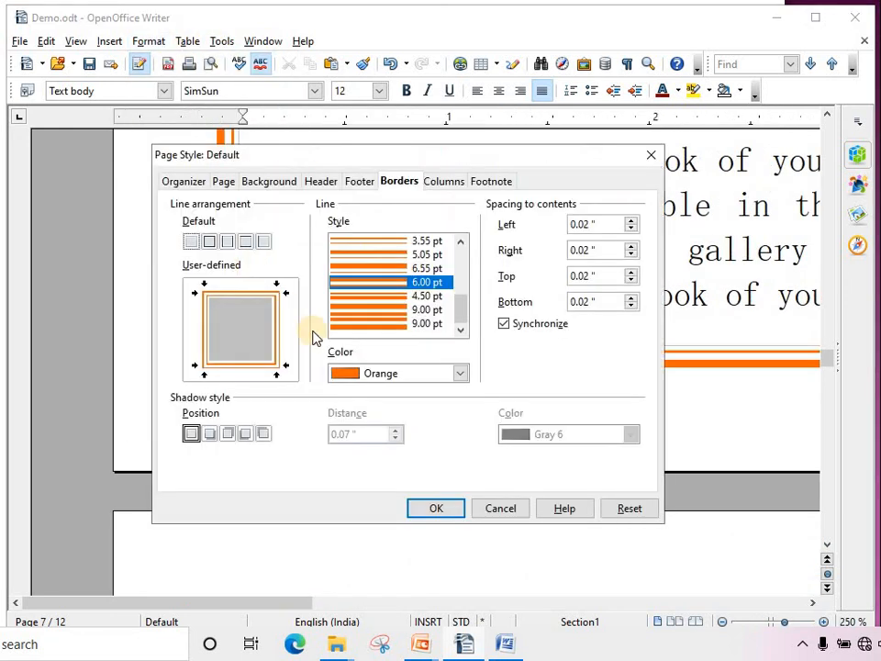
left_click(228, 434)
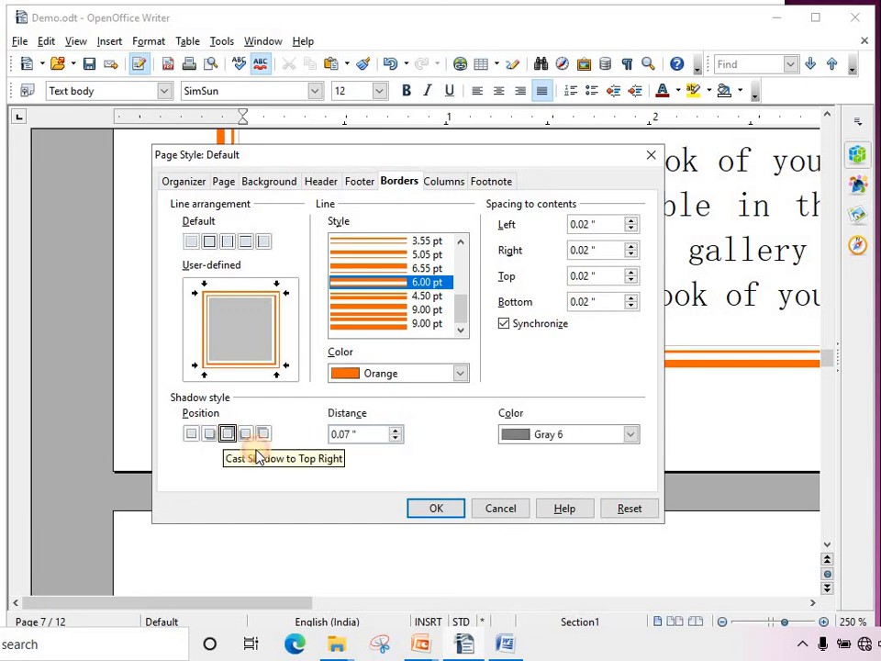
left_click(430, 508)
scroll(452, 416, "down", 4, "ctrl")
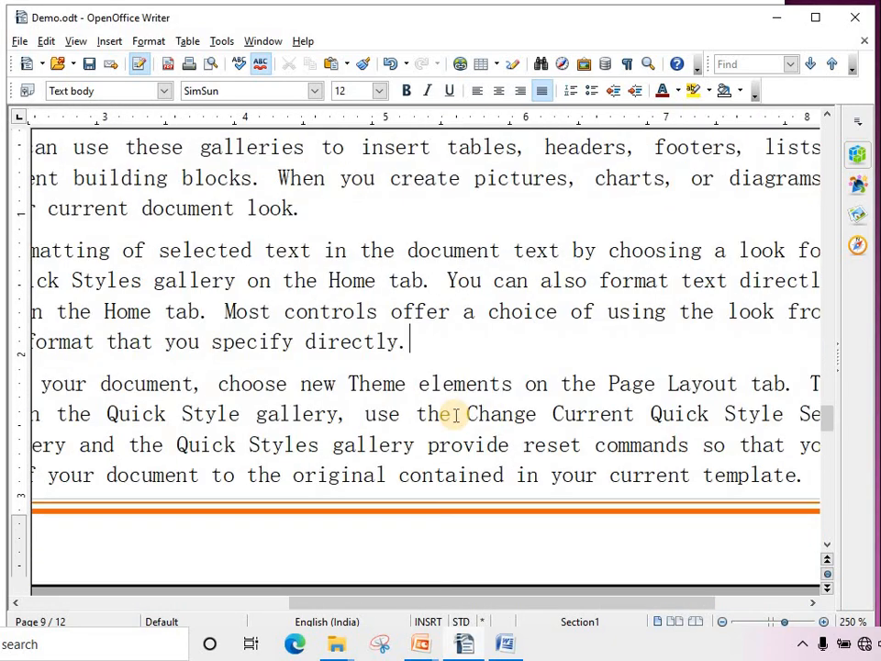
left_click_drag(452, 601, 158, 576)
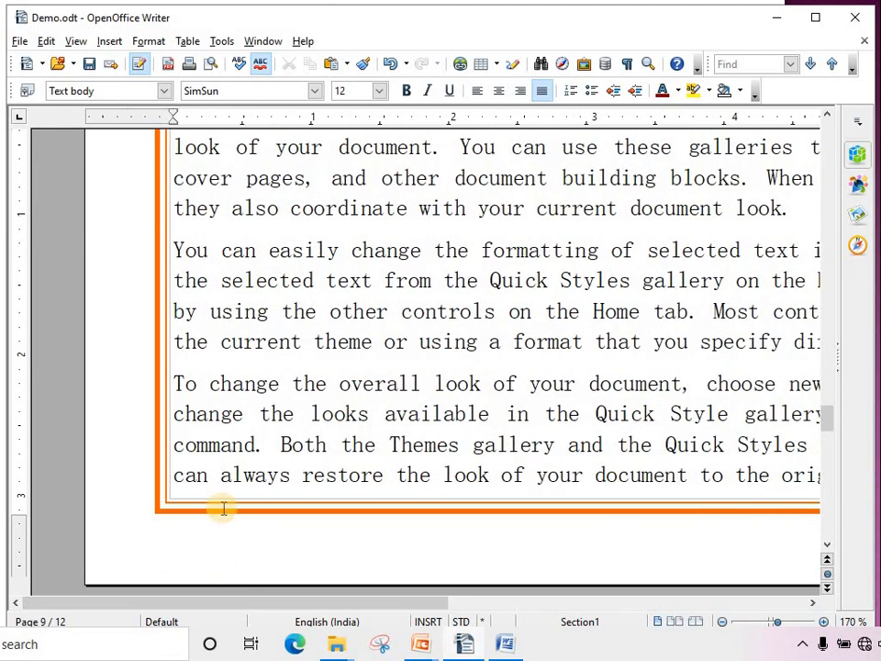
scroll(392, 423, "down", 10, "ctrl")
scroll(392, 423, "up", 5, "ctrl")
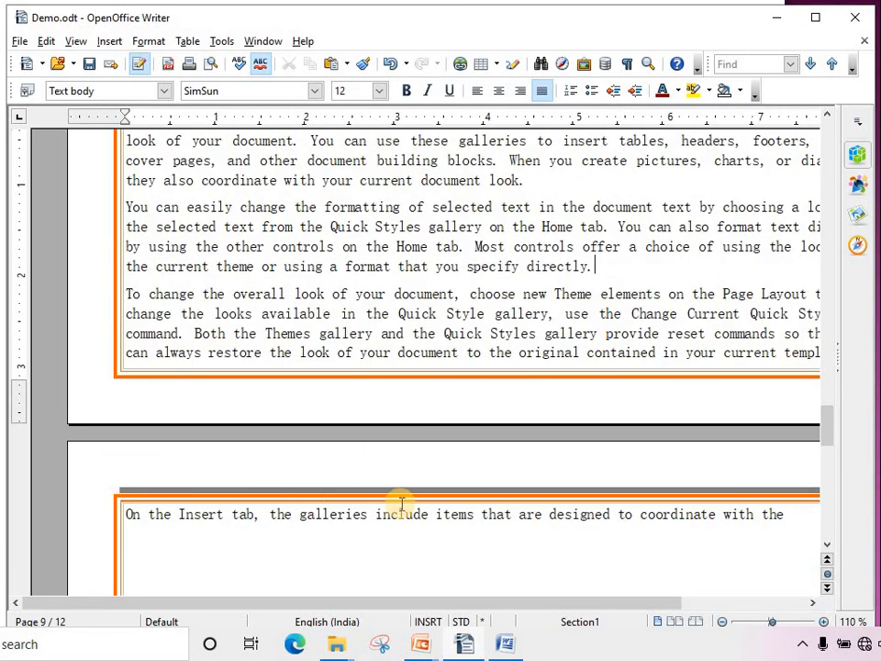
Step: Change the Default page style's border shadow to cast to the top left and inspect it on the pages
left_click(147, 41)
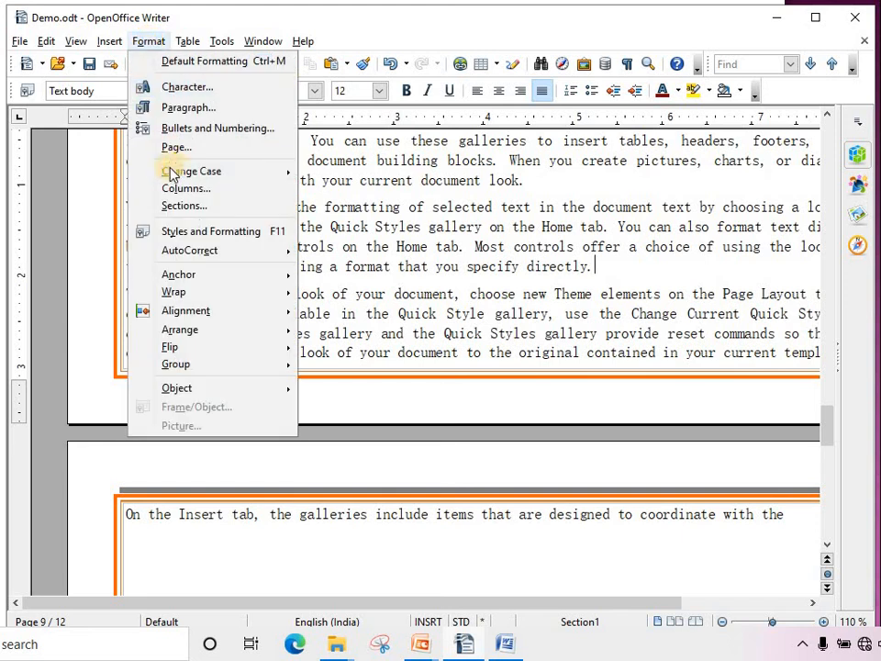
left_click(176, 147)
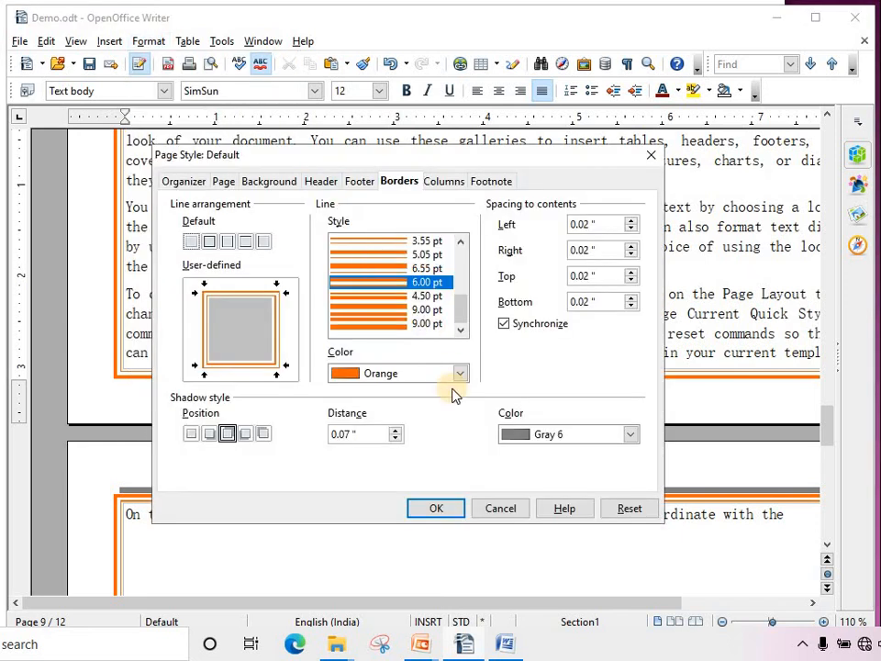
left_click(230, 434)
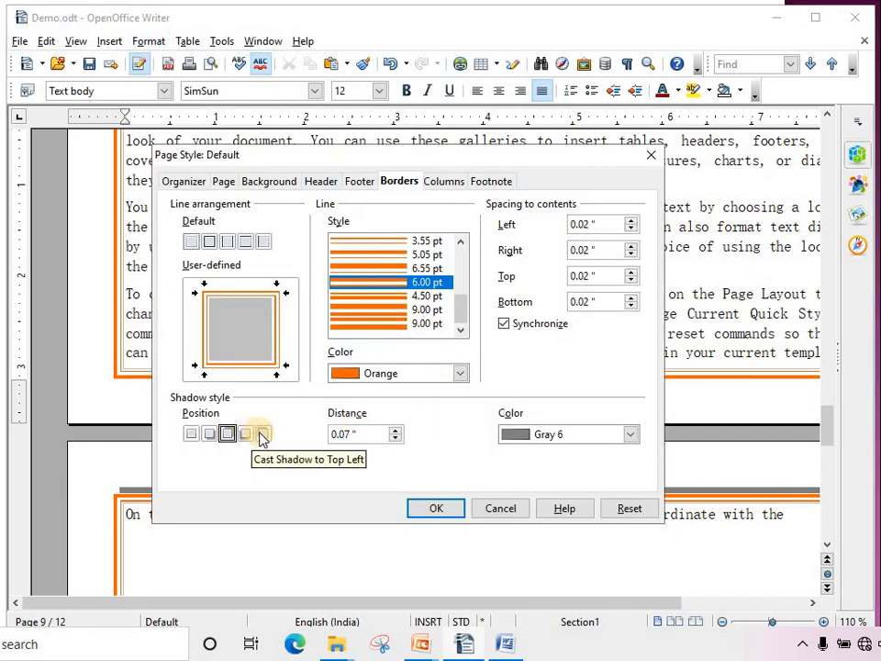
left_click(262, 436)
left_click(435, 503)
scroll(212, 506, "down", 7)
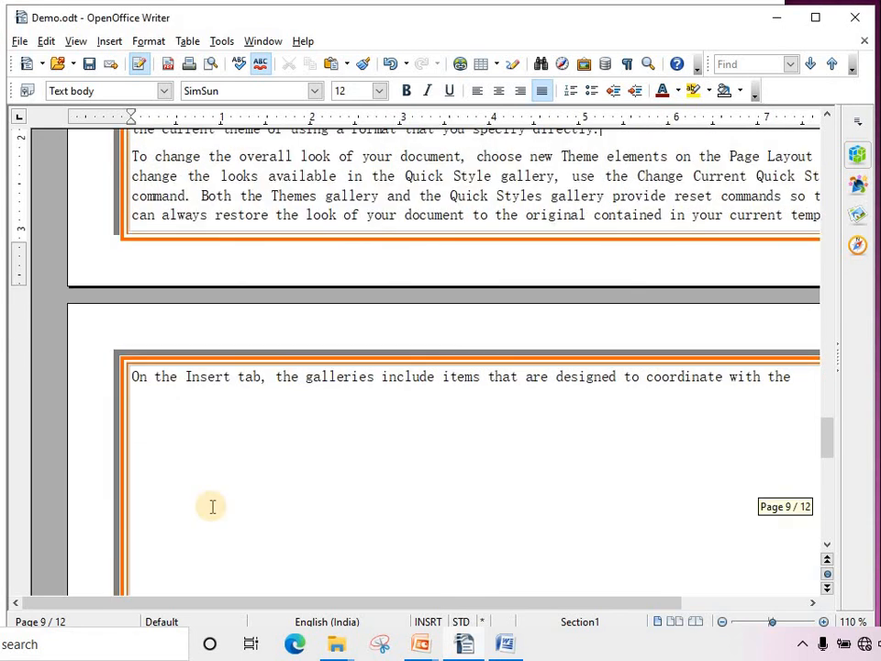
scroll(232, 447, "up", 7)
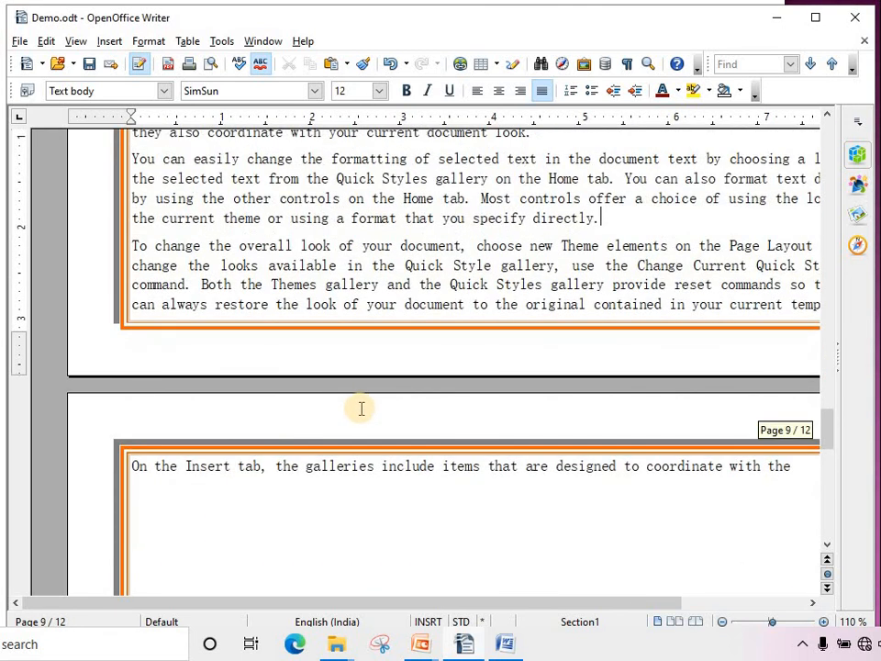
Step: Remove the shadow from the Default page style's border
left_click(145, 42)
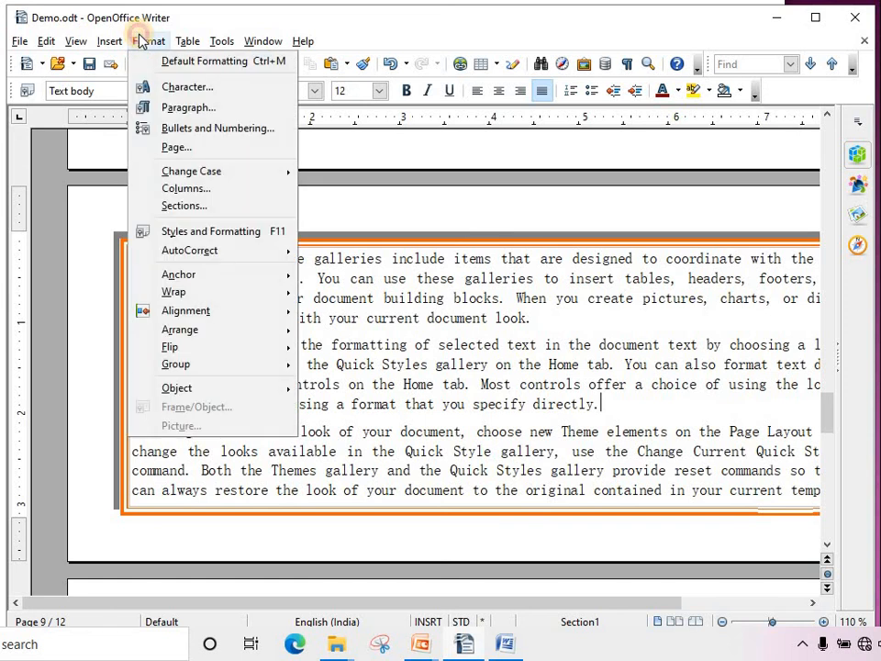
left_click(177, 149)
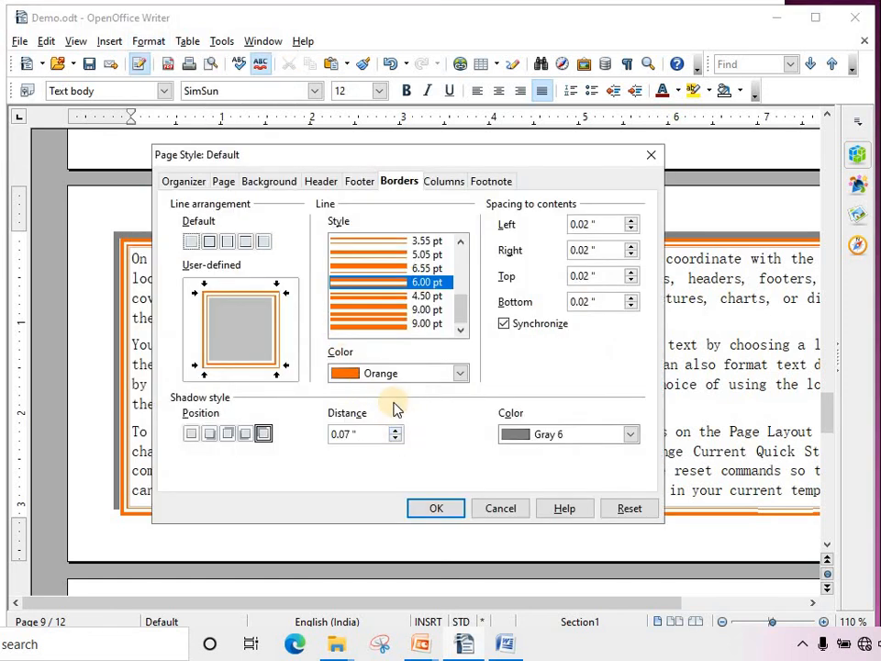
left_click(191, 433)
left_click(433, 510)
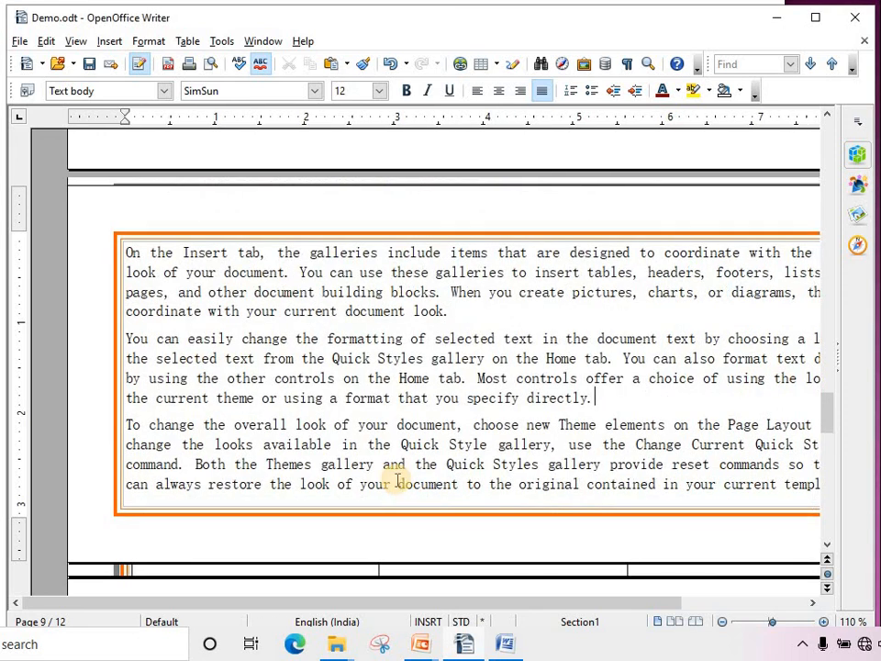
Step: Add a Yellow shadow cast to the top left to the Default page style's border and inspect it on the pages
left_click(145, 42)
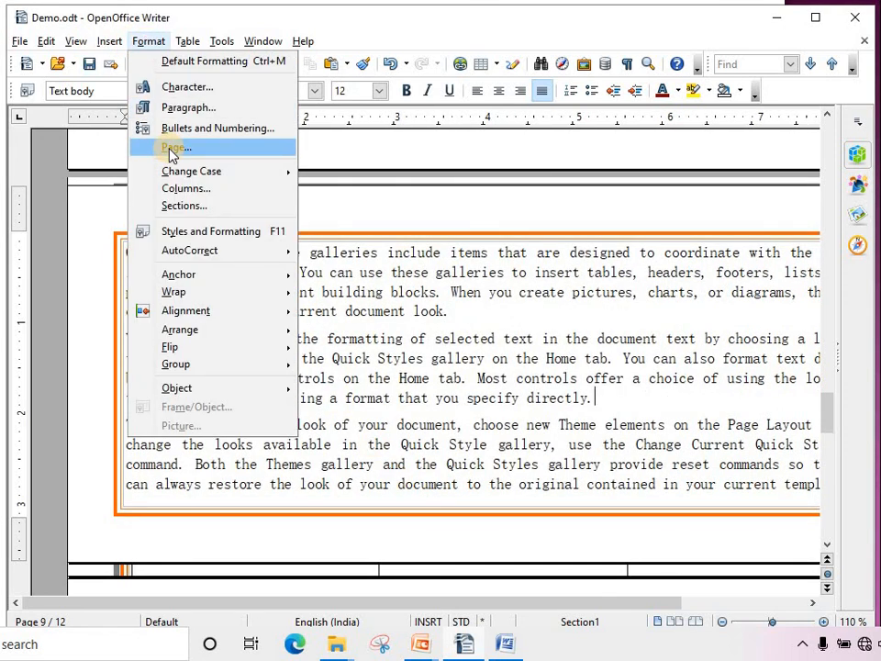
left_click(170, 145)
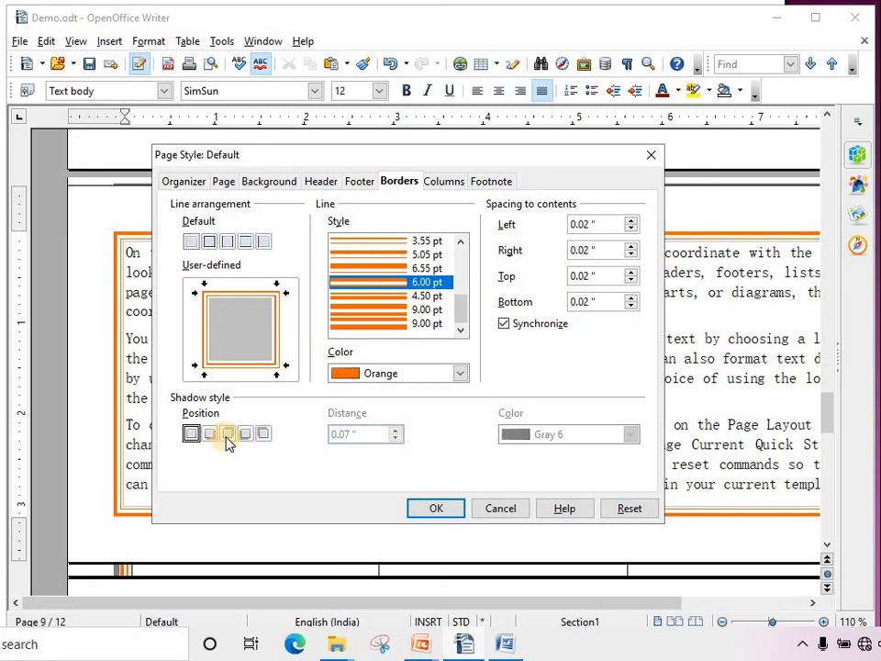
left_click(262, 435)
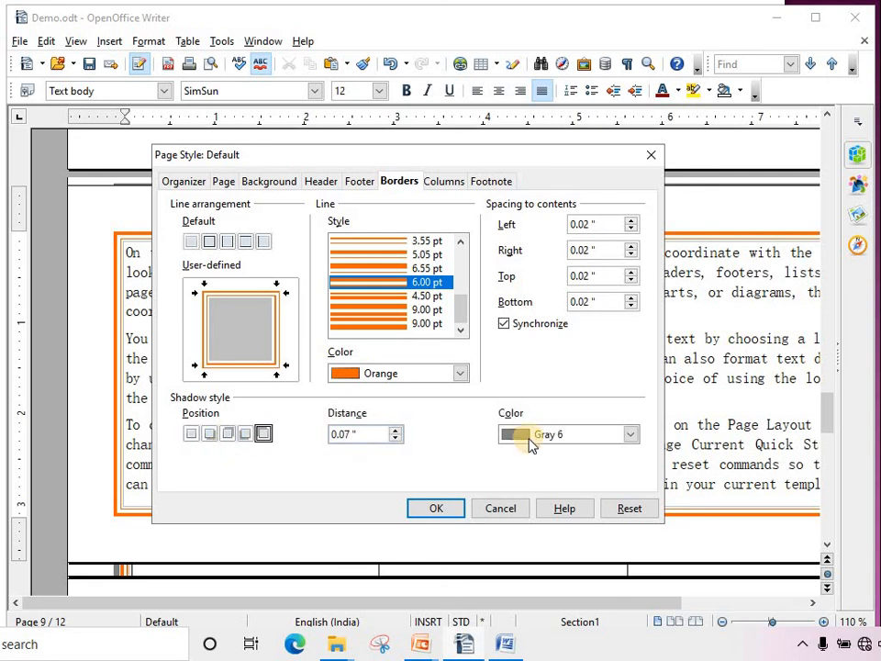
left_click(632, 437)
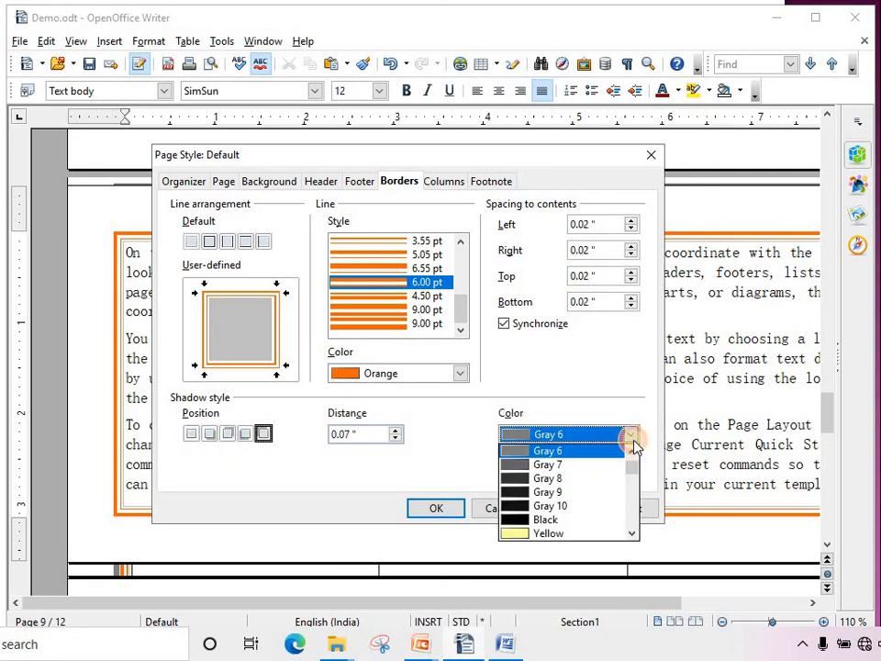
left_click(548, 533)
left_click(437, 509)
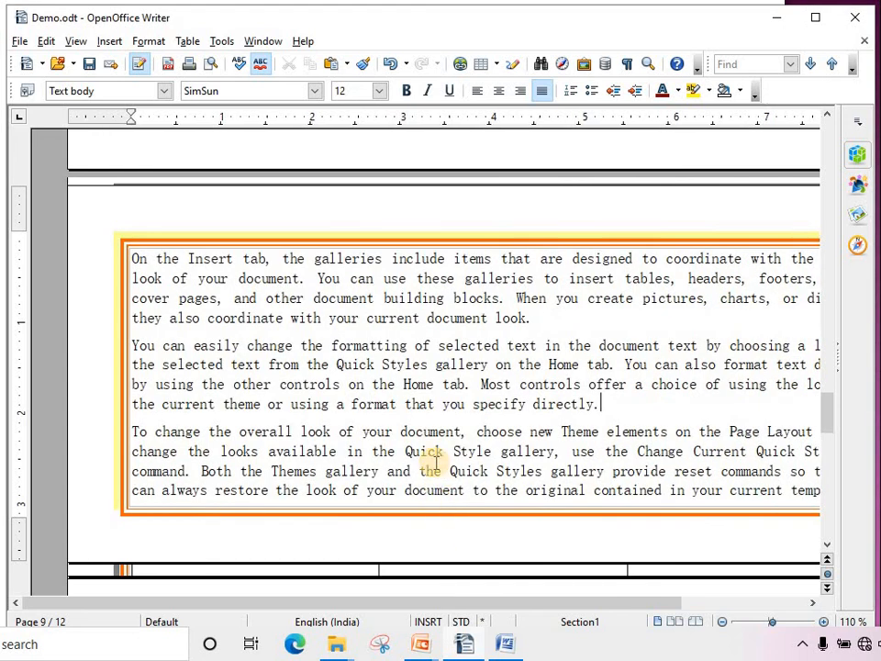
scroll(445, 404, "down", 7)
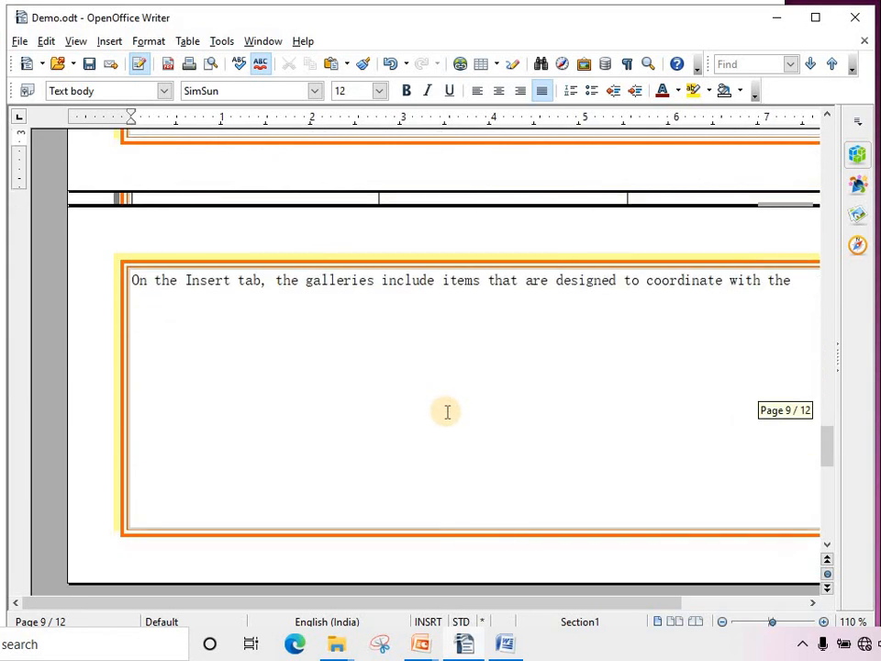